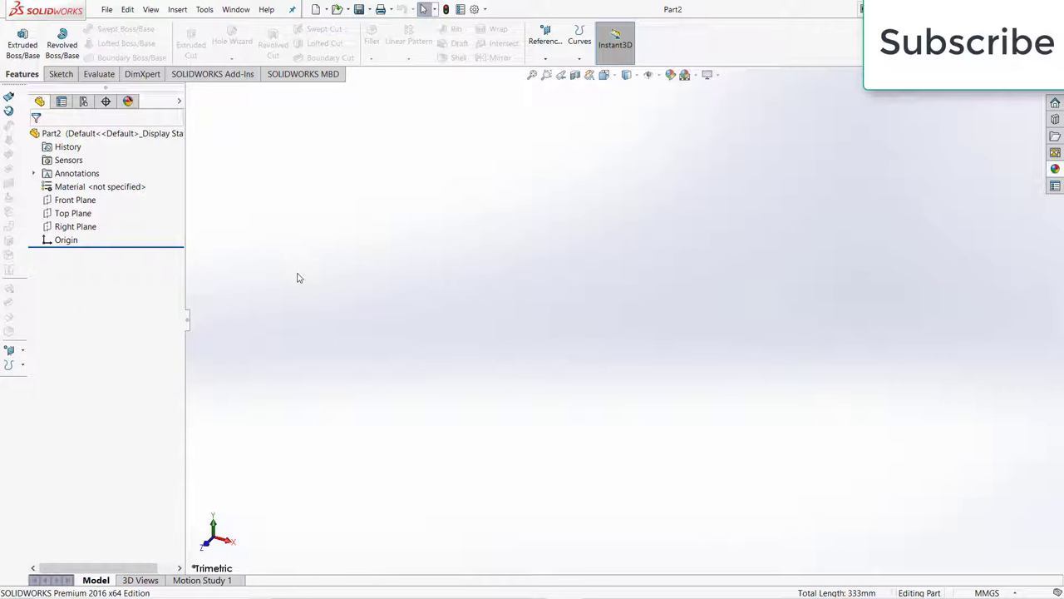
- Start a sketch on the Top Plane and draw a circle centred on the origin with a radius of about 125 mm
{"action": "left_click", "coordinate": [66, 213]}
{"action": "left_click", "coordinate": [75, 193]}
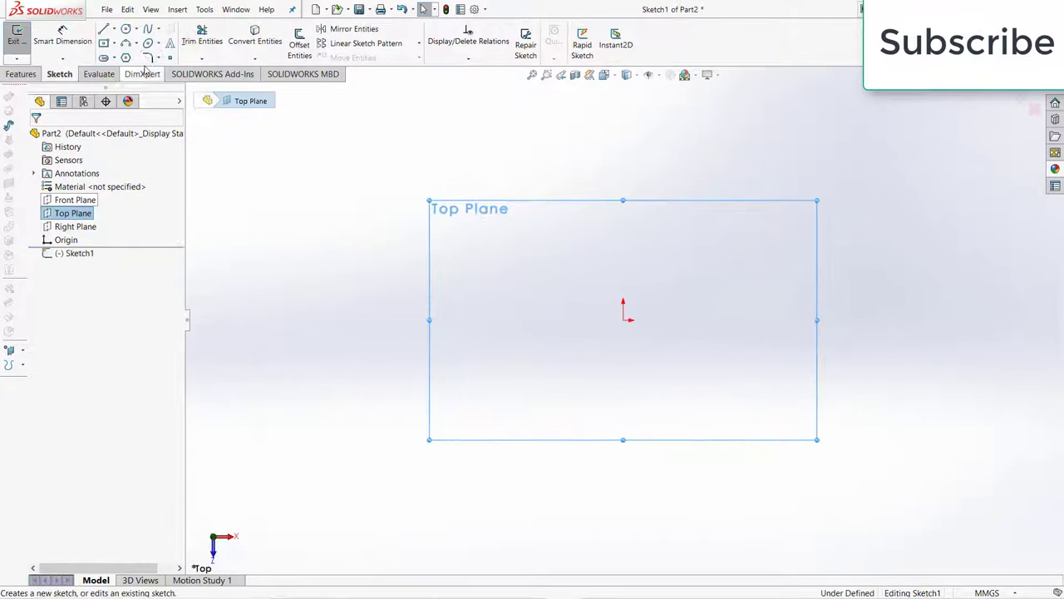
{"action": "left_click", "coordinate": [125, 30]}
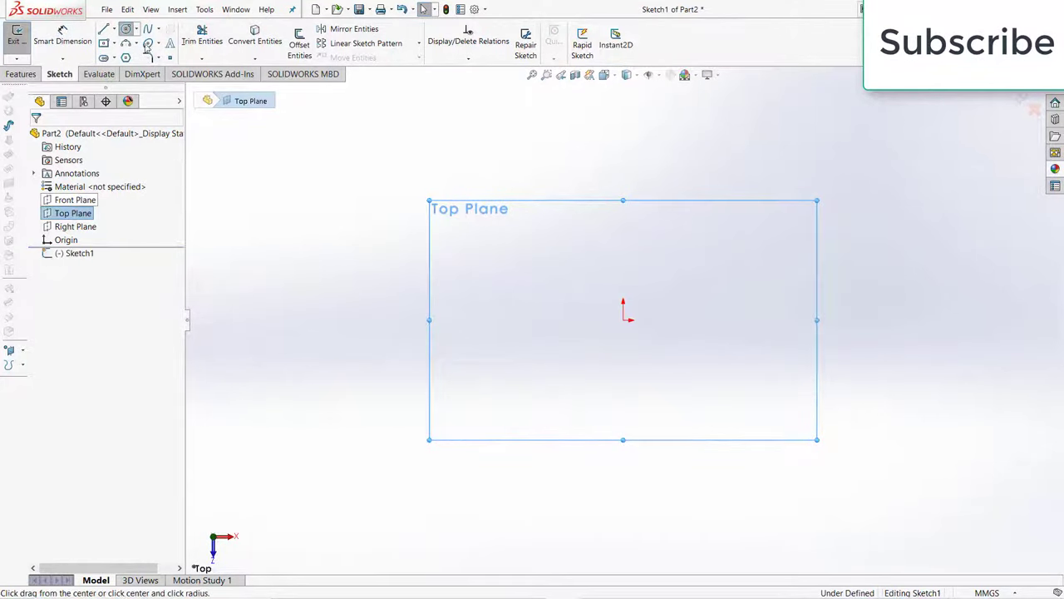
{"action": "left_click", "coordinate": [622, 319]}
{"action": "left_click", "coordinate": [846, 173]}
{"action": "key", "text": "f"}
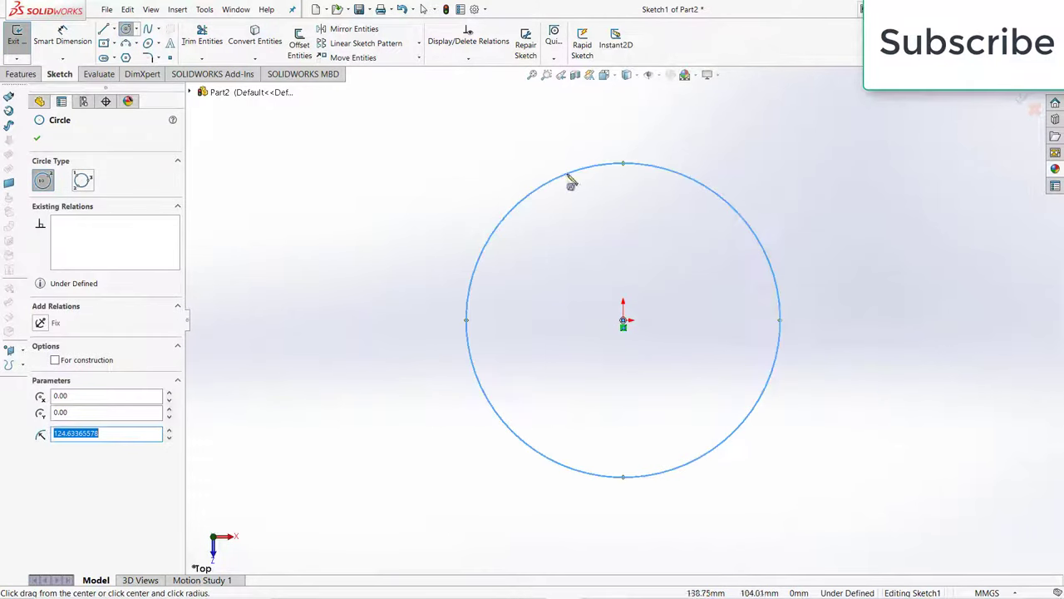
- Dimension the circle's diameter as 300 mm
{"action": "left_click", "coordinate": [62, 37]}
{"action": "left_click", "coordinate": [478, 267]}
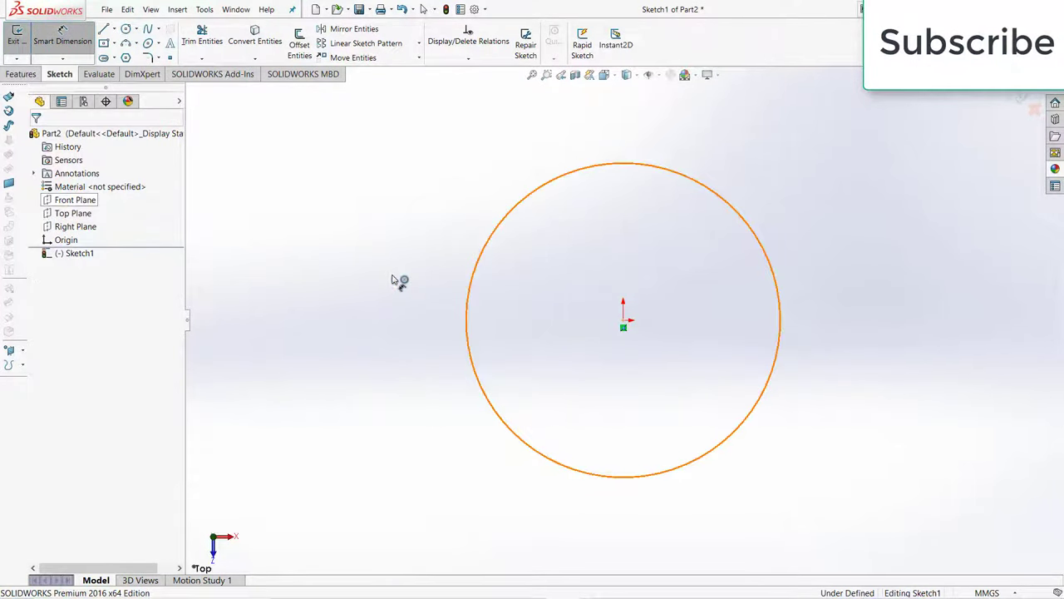
{"action": "left_click", "coordinate": [394, 280]}
{"action": "type", "text": "300"}
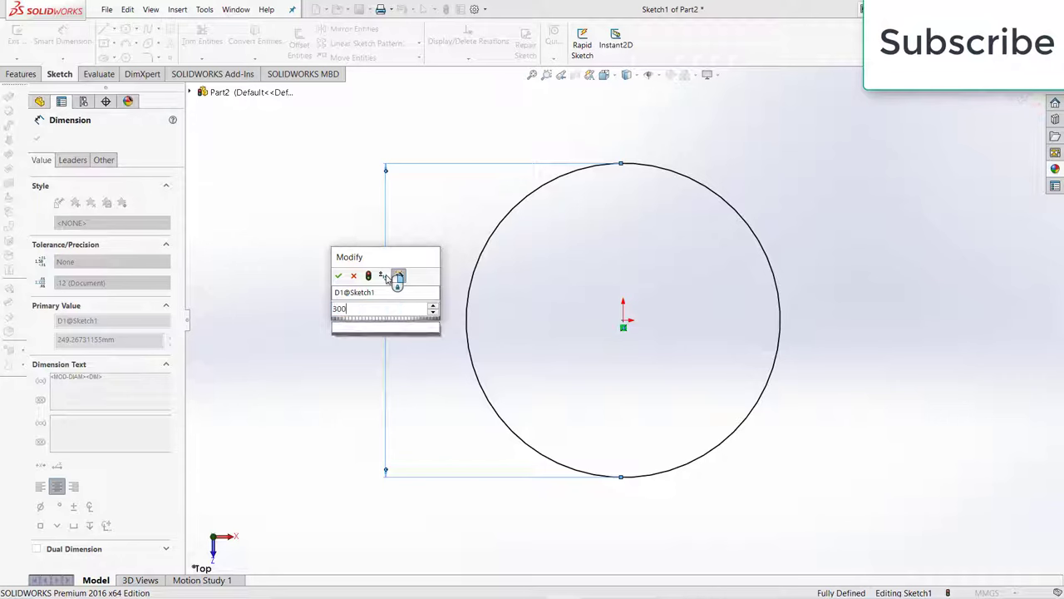
{"action": "key", "text": "Return"}
- Draw a small circle with a radius of about 14 mm, centred on the origin inside the large circle
{"action": "left_click", "coordinate": [127, 30]}
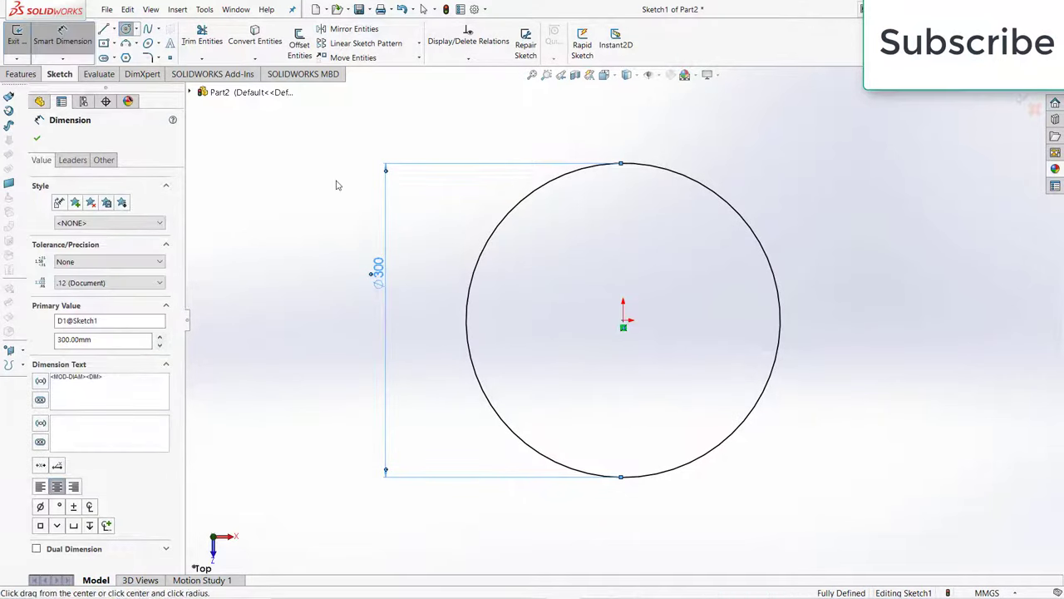
{"action": "left_click", "coordinate": [623, 325]}
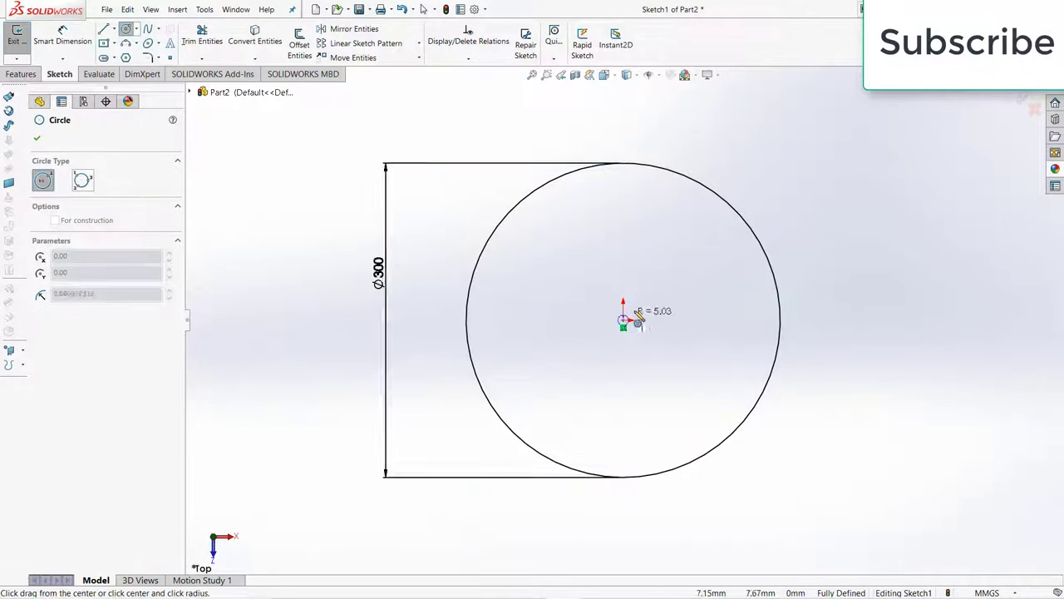
{"action": "left_click", "coordinate": [629, 316]}
{"action": "scroll", "coordinate": [611, 326], "scroll_direction": "down", "scroll_amount": 6}
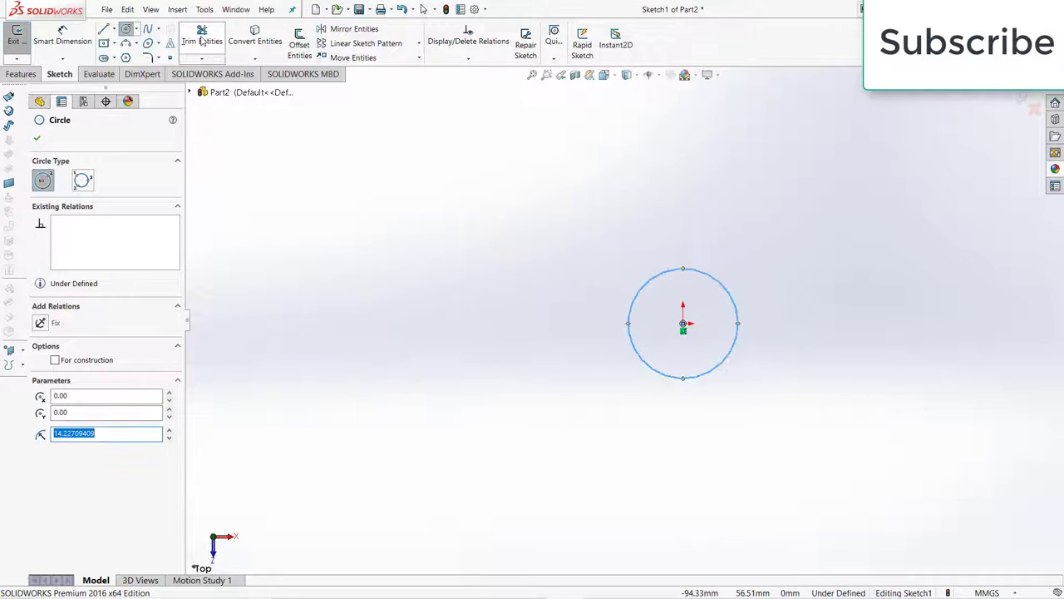
- Draw a center rectangle about 12 by 7 mm, centred on the uppermost point of the small circle
{"action": "left_click", "coordinate": [103, 43]}
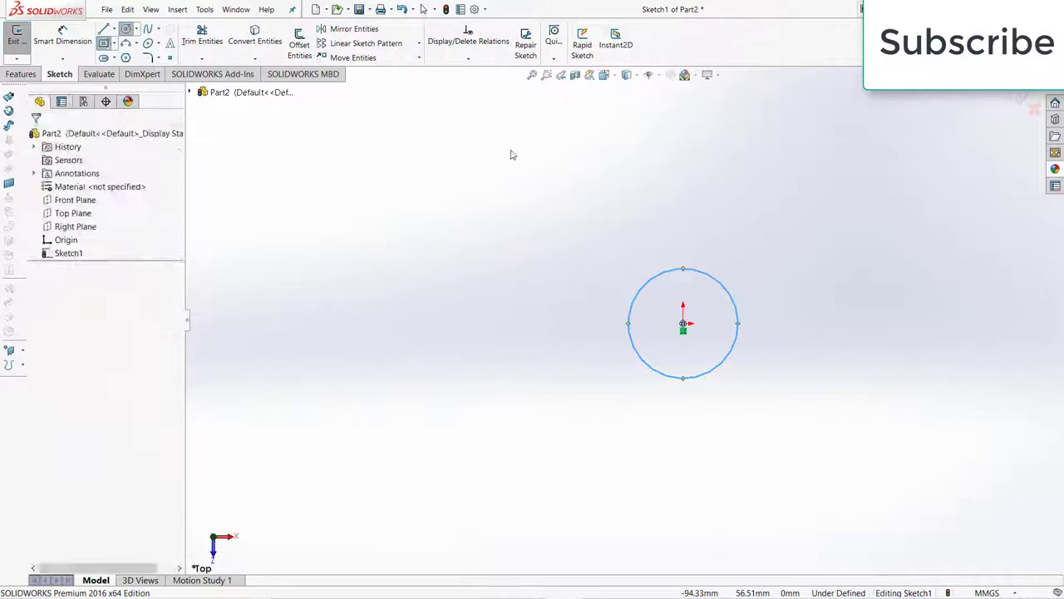
{"action": "left_click", "coordinate": [683, 269]}
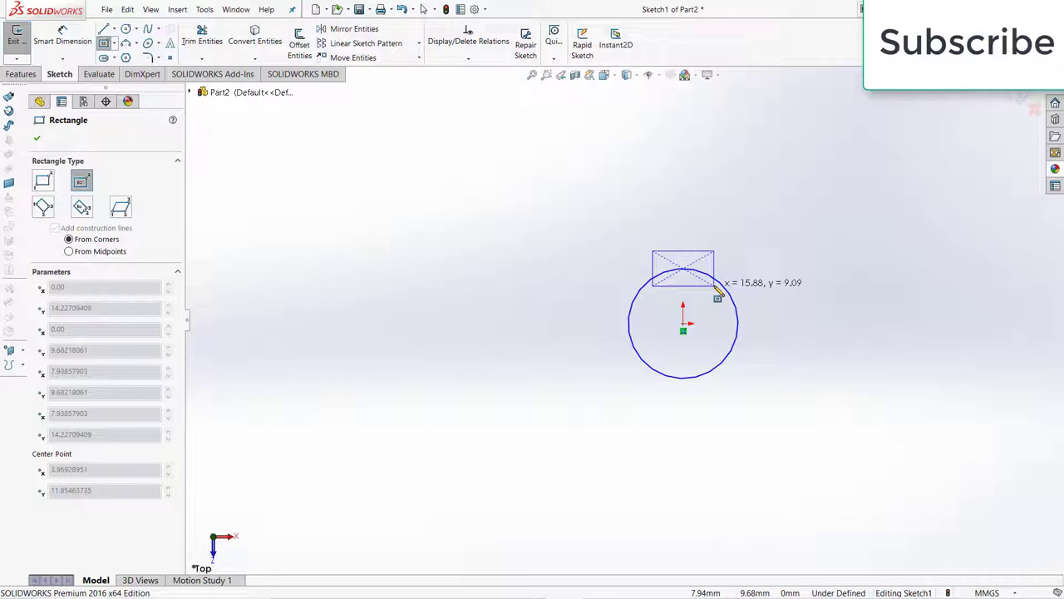
{"action": "left_click", "coordinate": [709, 283]}
- Dimension the keyway rectangle with a width of 2 mm and a height of 4 mm
{"action": "left_click", "coordinate": [62, 38]}
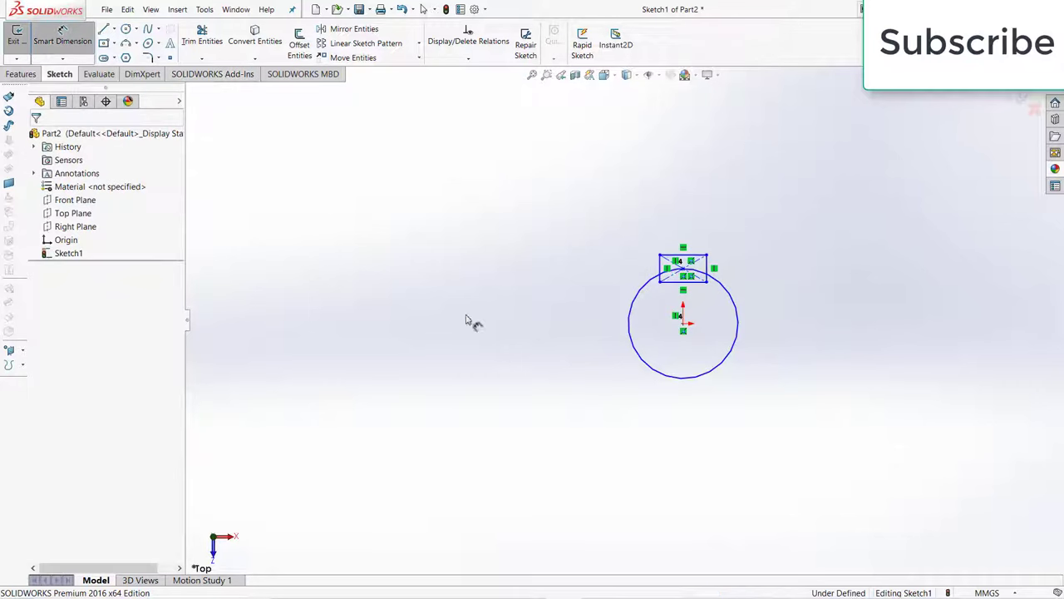
{"action": "scroll", "coordinate": [701, 288], "scroll_direction": "up", "scroll_amount": 2}
{"action": "scroll", "coordinate": [719, 223], "scroll_direction": "up", "scroll_amount": 3}
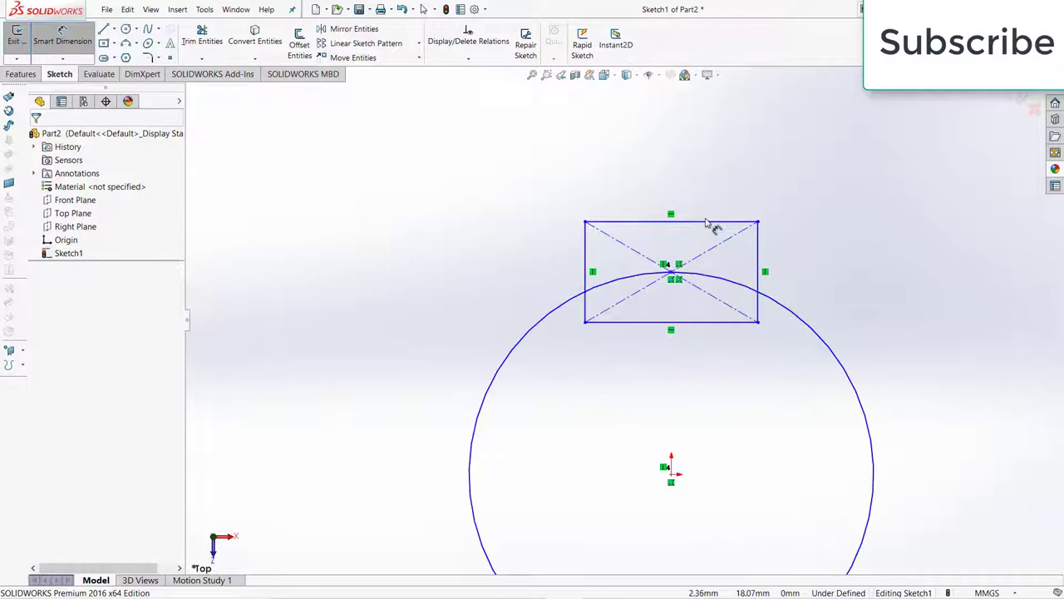
{"action": "left_click", "coordinate": [709, 223]}
{"action": "left_click", "coordinate": [714, 200]}
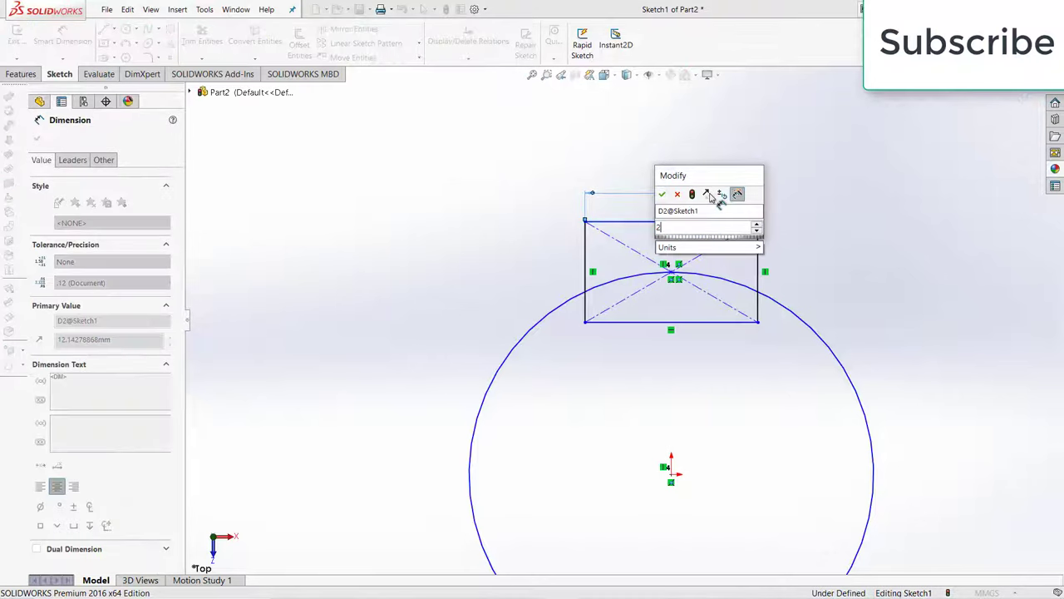
{"action": "type", "text": "2"}
{"action": "key", "text": "Return"}
{"action": "left_click", "coordinate": [686, 250]}
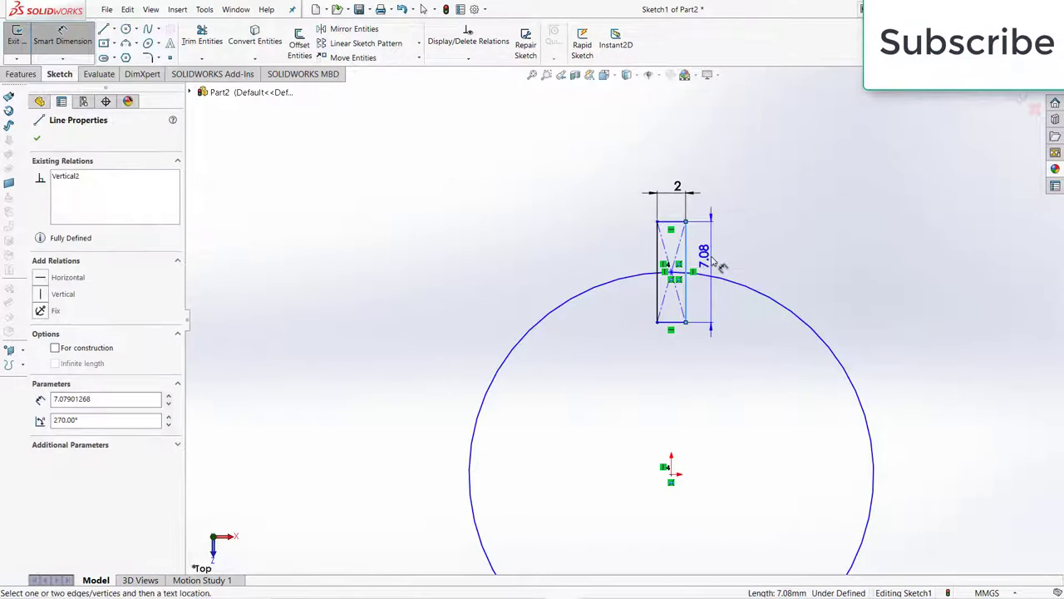
{"action": "left_click", "coordinate": [711, 259]}
{"action": "type", "text": "4"}
{"action": "key", "text": "Return"}
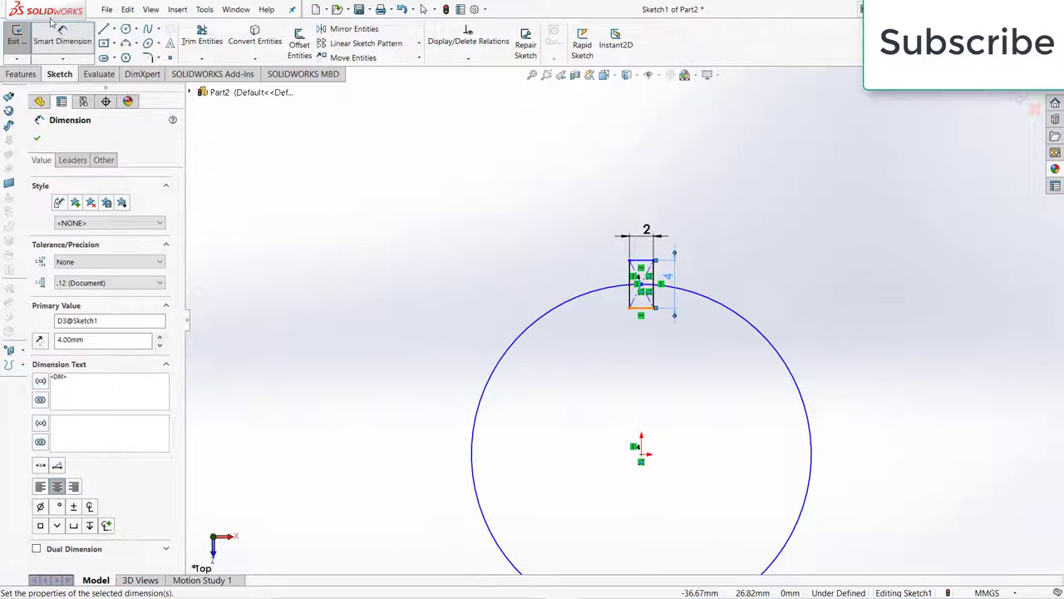
- Set the inner circle's diameter to 40 mm
{"action": "left_click", "coordinate": [767, 337]}
{"action": "left_click", "coordinate": [843, 296]}
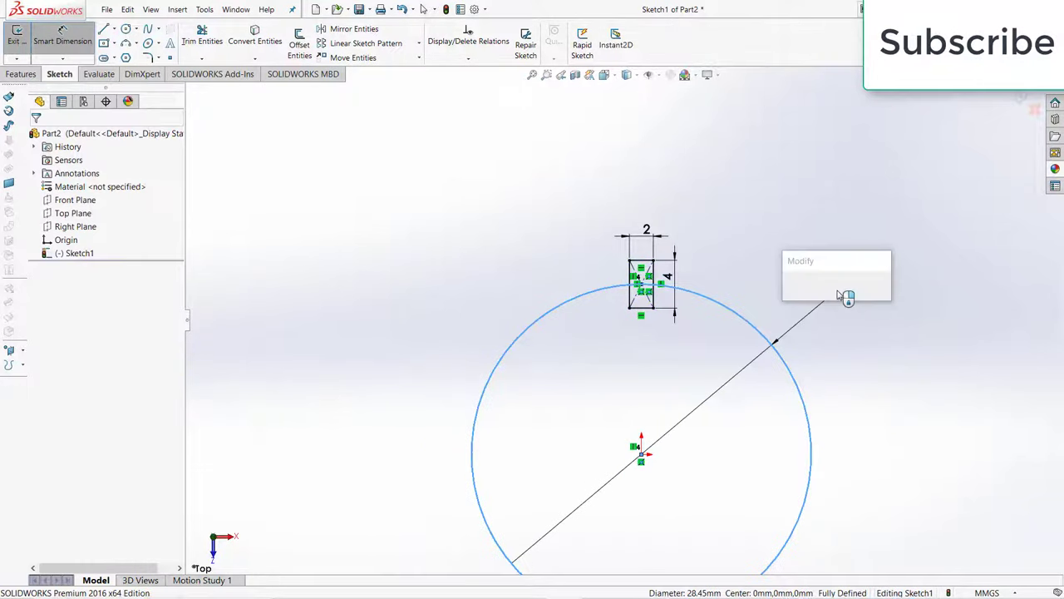
{"action": "type", "text": "40"}
{"action": "key", "text": "Return"}
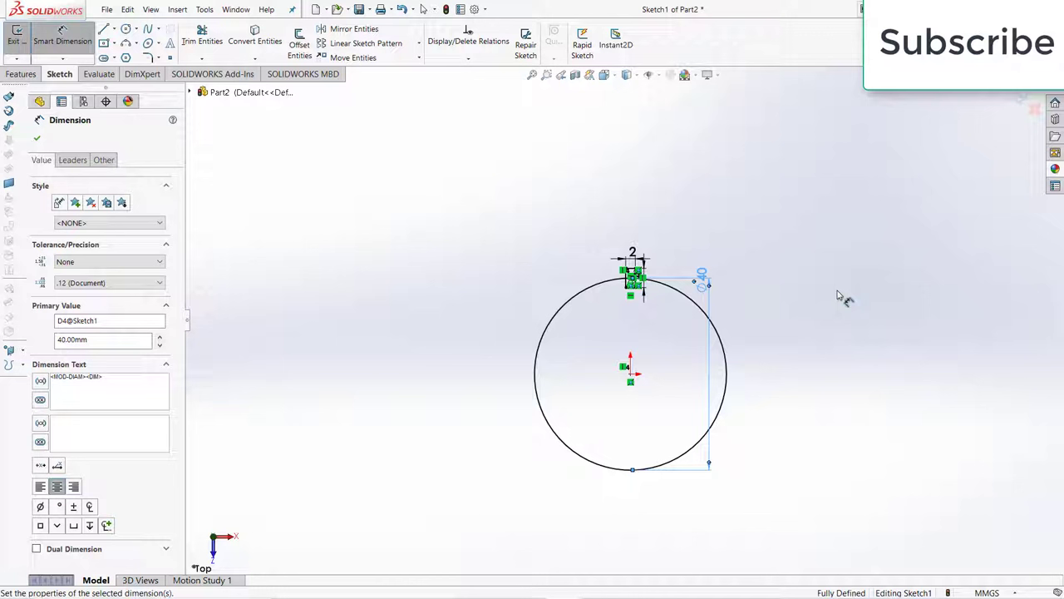
- Extrude the region between the outer circle and the keyed inner hole as a blind boss 5 mm deep
{"action": "left_click", "coordinate": [21, 75]}
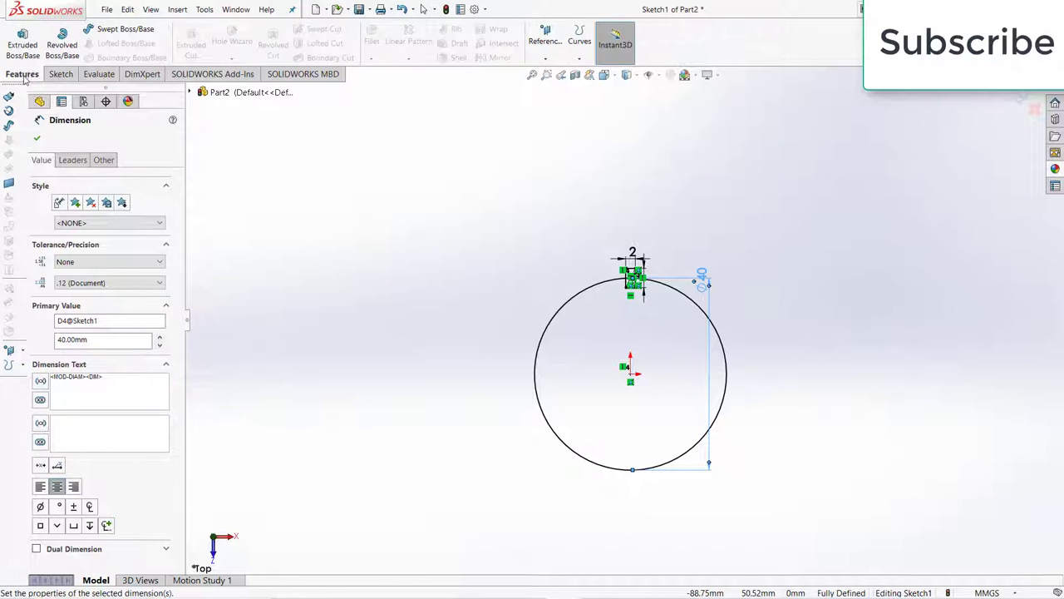
{"action": "left_click", "coordinate": [22, 43]}
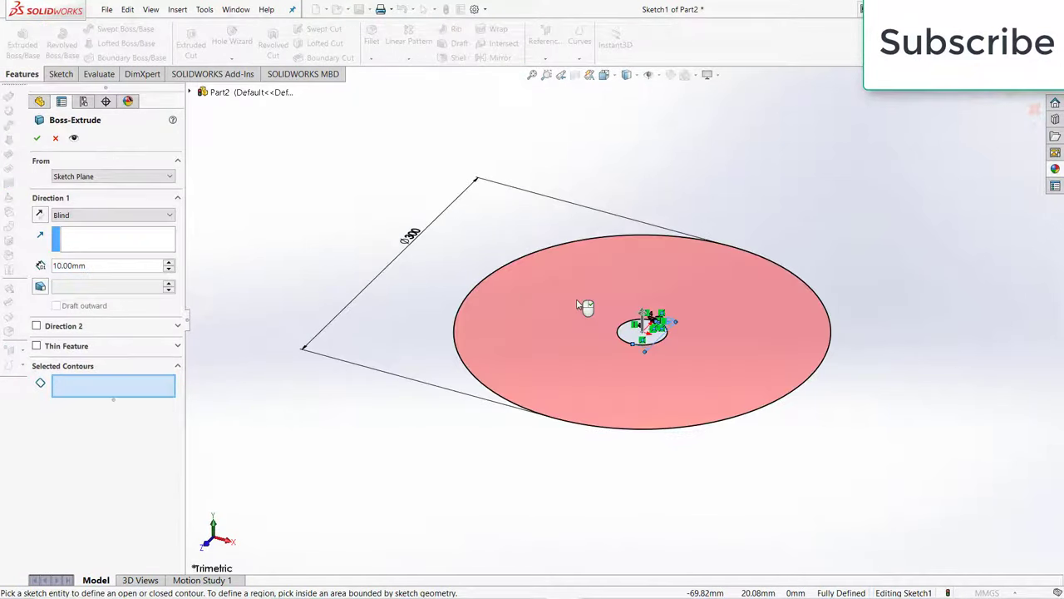
{"action": "left_click", "coordinate": [582, 307]}
{"action": "mouse_move", "coordinate": [582, 307]}
{"action": "middle_mouse_down"}
{"action": "mouse_move", "coordinate": [456, 395]}
{"action": "mouse_move", "coordinate": [702, 344]}
{"action": "middle_mouse_up"}
{"action": "scroll", "coordinate": [702, 344], "scroll_direction": "down", "scroll_amount": 8}
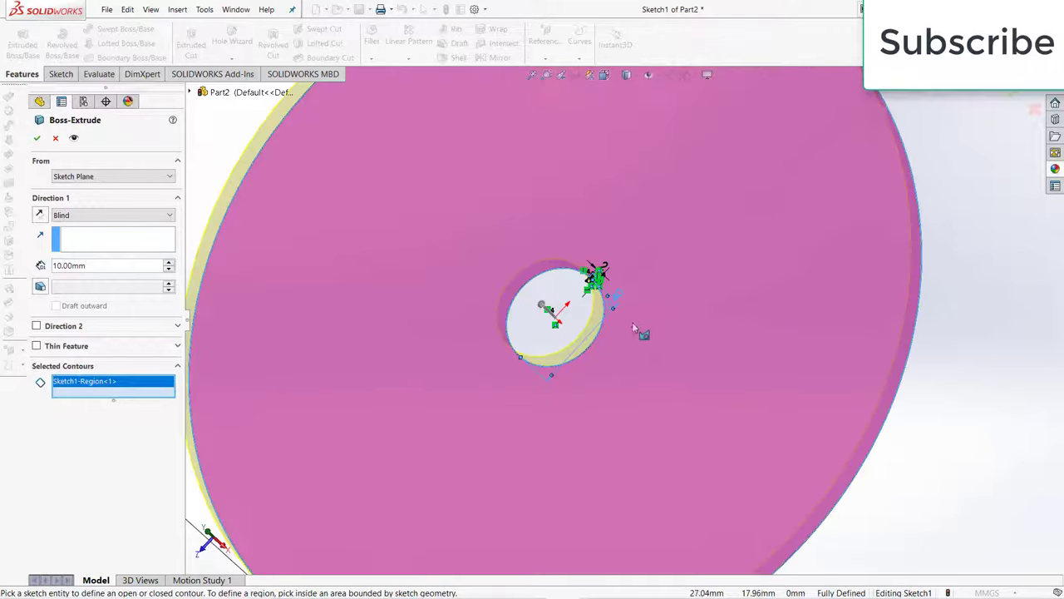
{"action": "scroll", "coordinate": [587, 283], "scroll_direction": "up", "scroll_amount": 3}
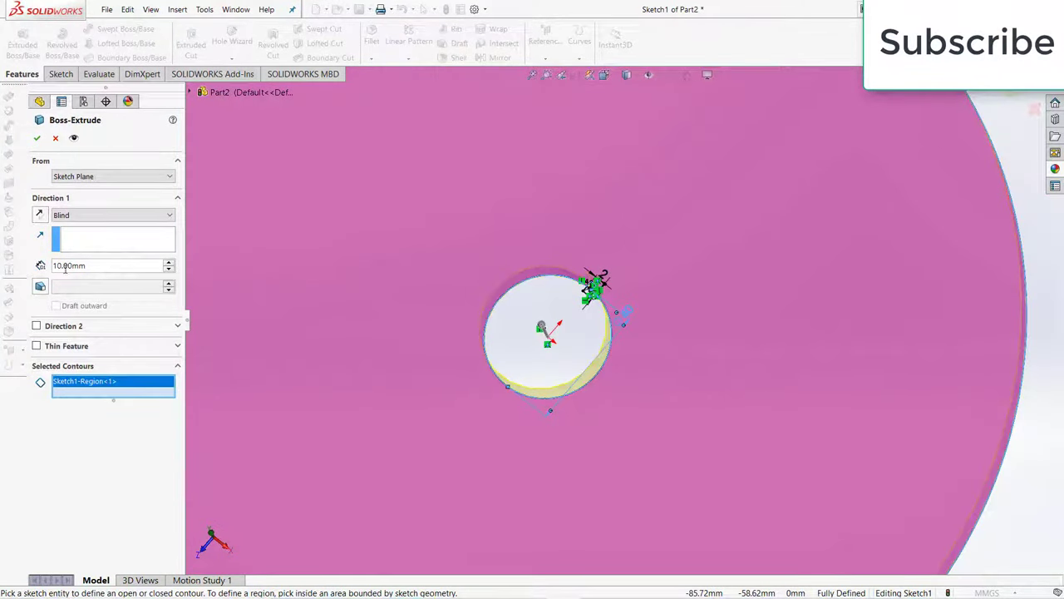
{"action": "key", "text": "Return"}
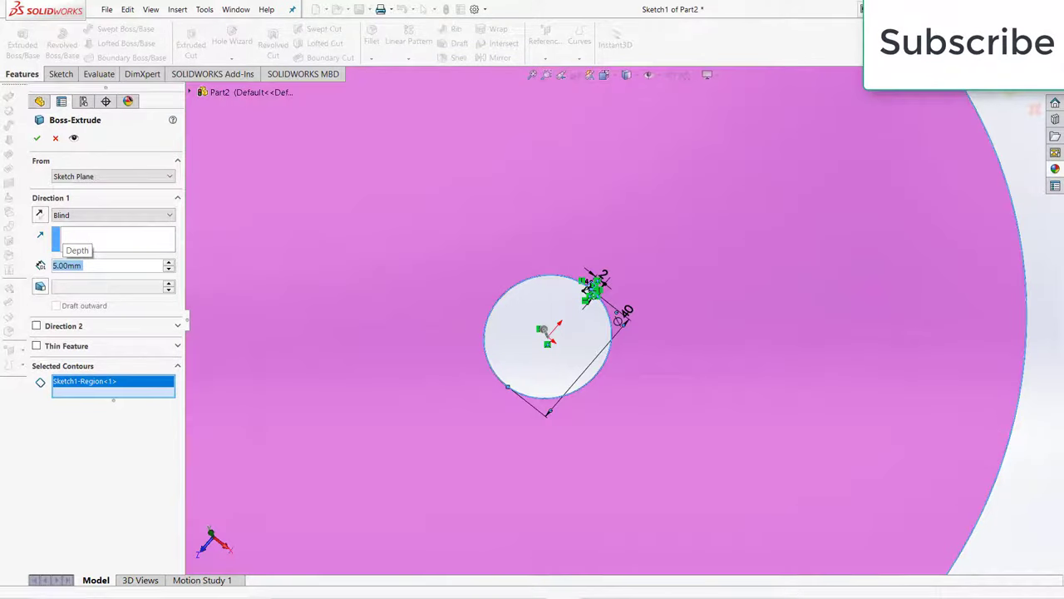
{"action": "scroll", "coordinate": [653, 321], "scroll_direction": "up", "scroll_amount": 6}
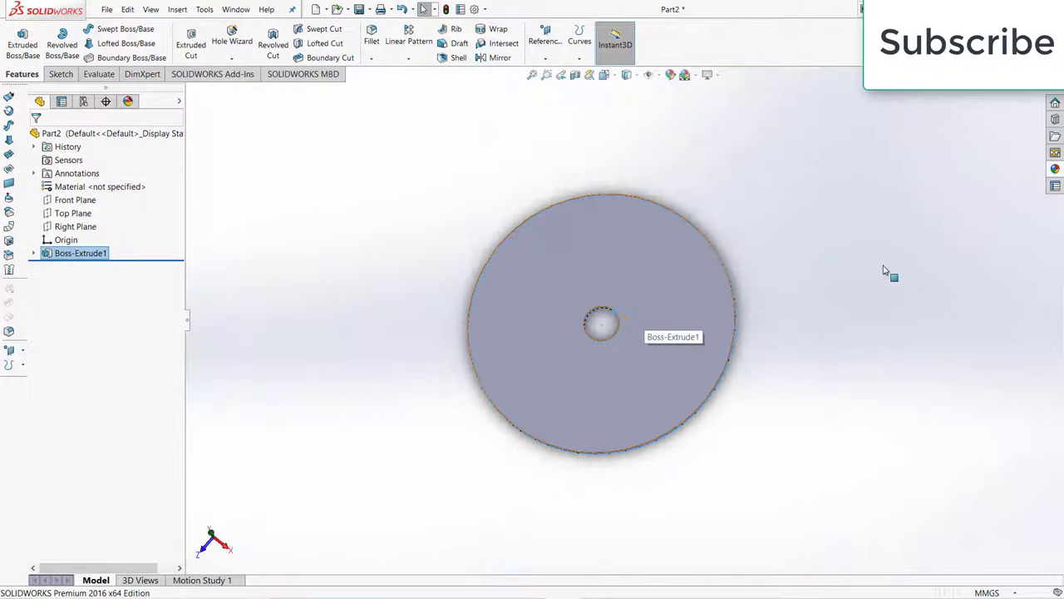
- Start a sketch on the disc's flat face and convert the edges of the centre hole and keyway into sketch entities
{"action": "middle_click_drag", "start_coordinate": [872, 255], "coordinate": [601, 281]}
{"action": "scroll", "coordinate": [612, 348], "scroll_direction": "down", "scroll_amount": 8}
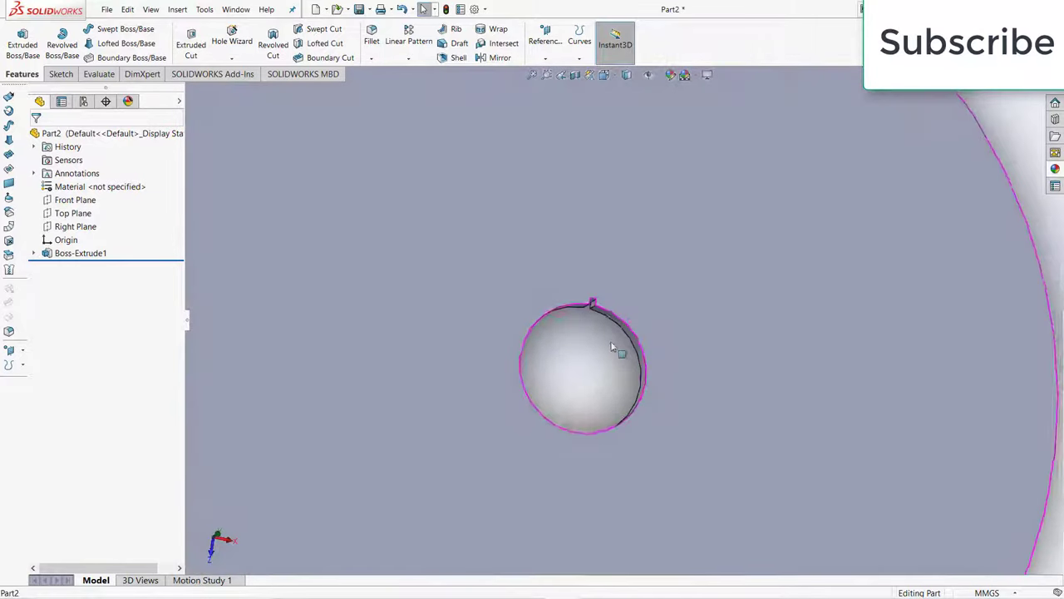
{"action": "left_click", "coordinate": [640, 303]}
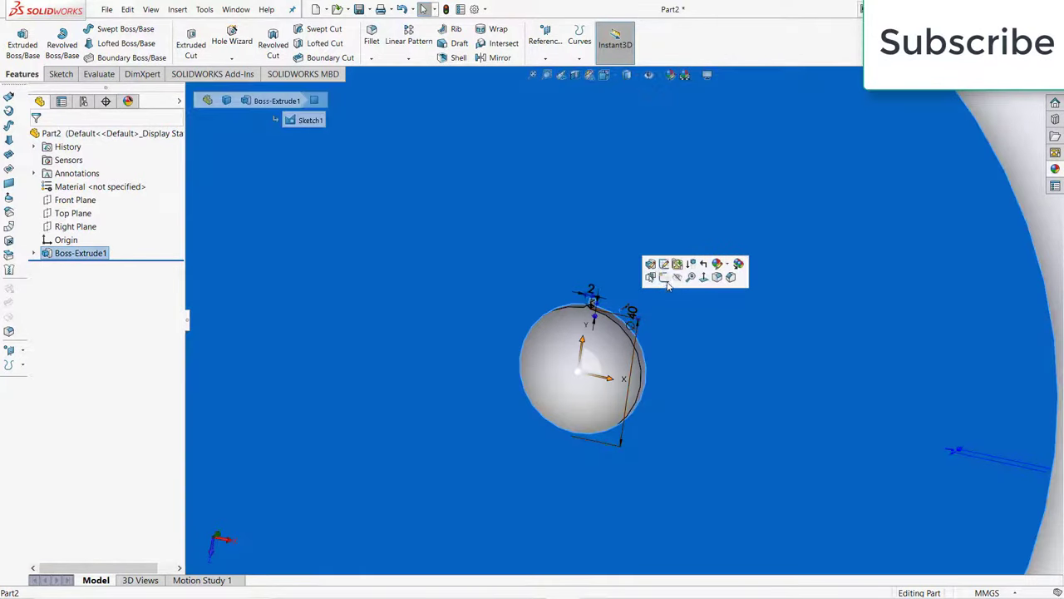
{"action": "left_click", "coordinate": [664, 281]}
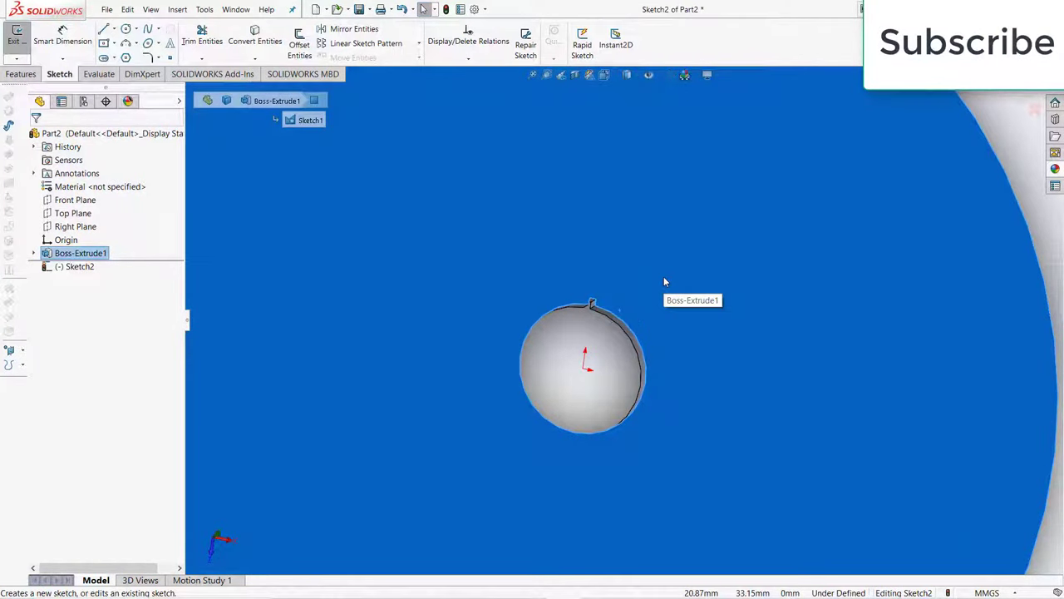
{"action": "scroll", "coordinate": [634, 290], "scroll_direction": "down", "scroll_amount": 8}
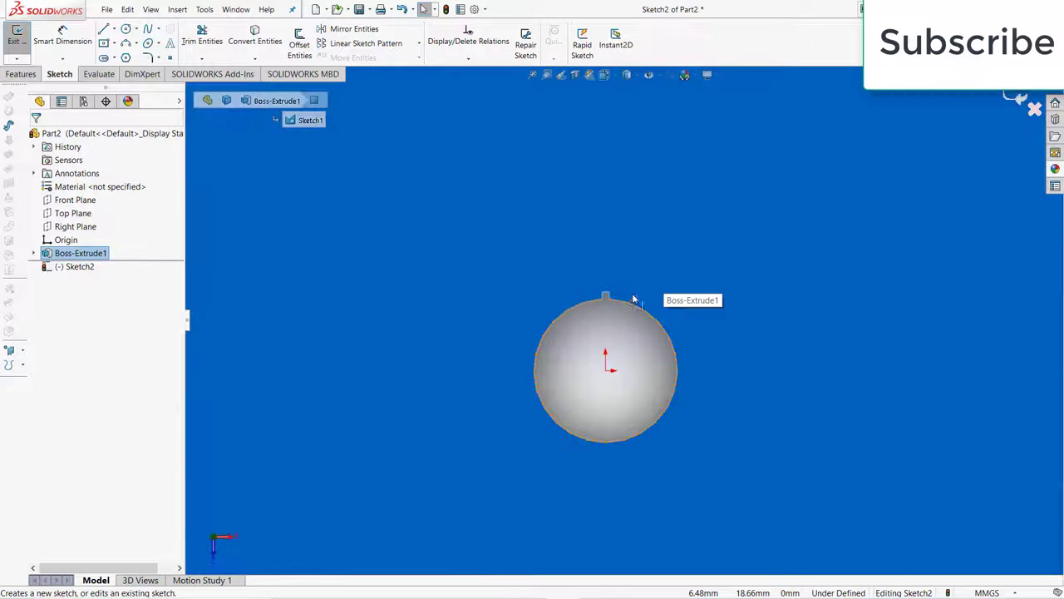
{"action": "left_click", "coordinate": [582, 328]}
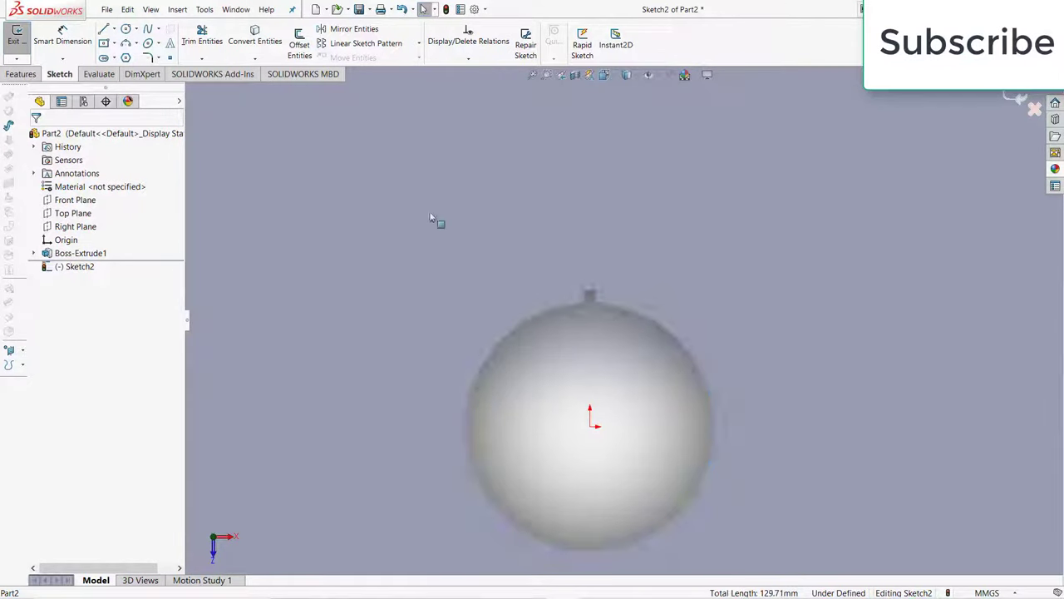
{"action": "left_click", "coordinate": [251, 46]}
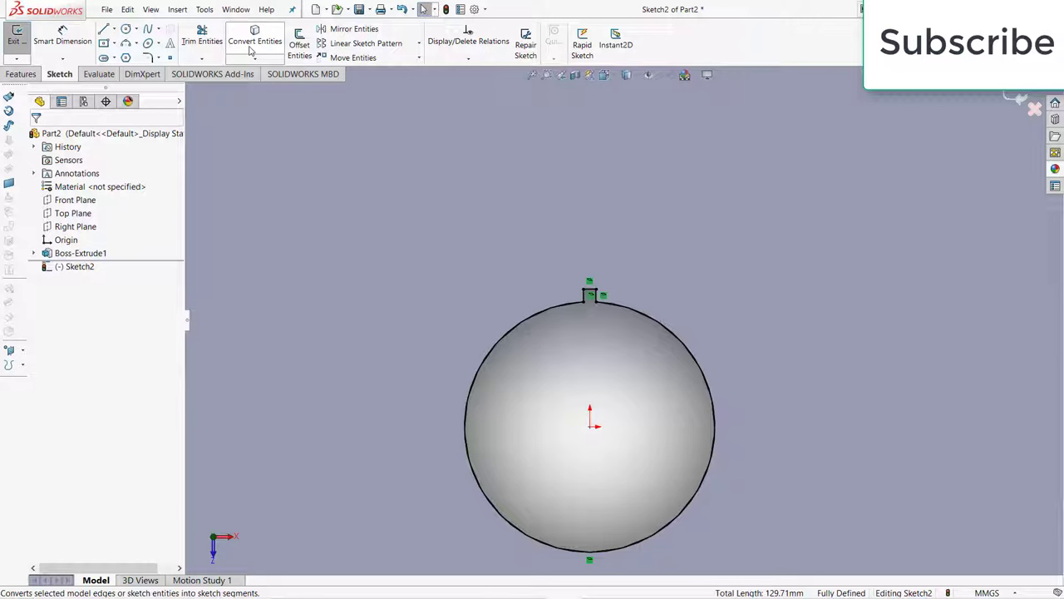
- Draw a circle with a radius of about 26 mm around the keyed hole, centred on the origin
{"action": "left_click", "coordinate": [20, 75]}
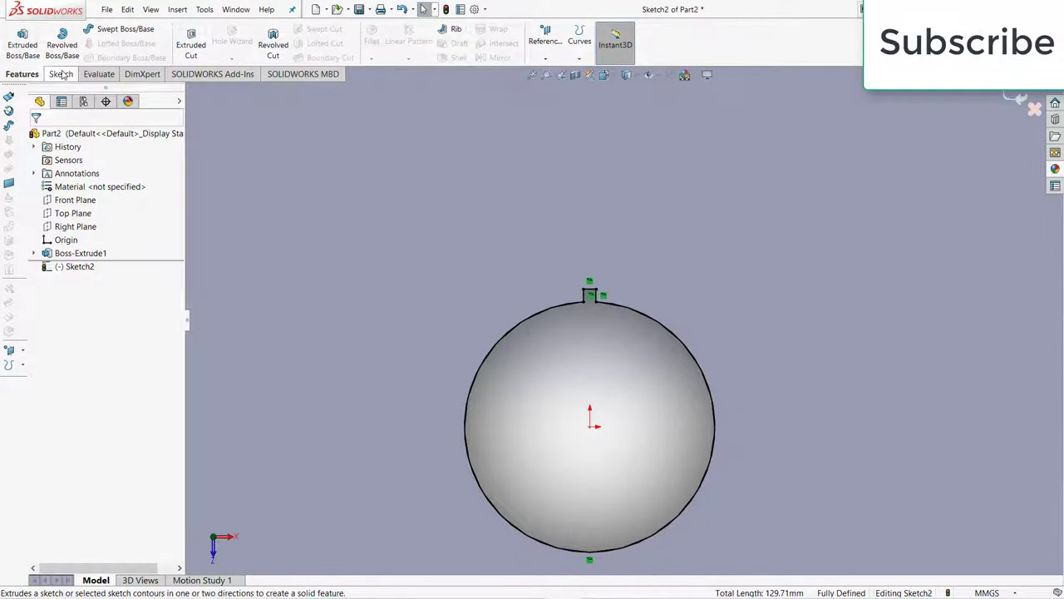
{"action": "left_click", "coordinate": [61, 74]}
{"action": "left_click", "coordinate": [126, 29]}
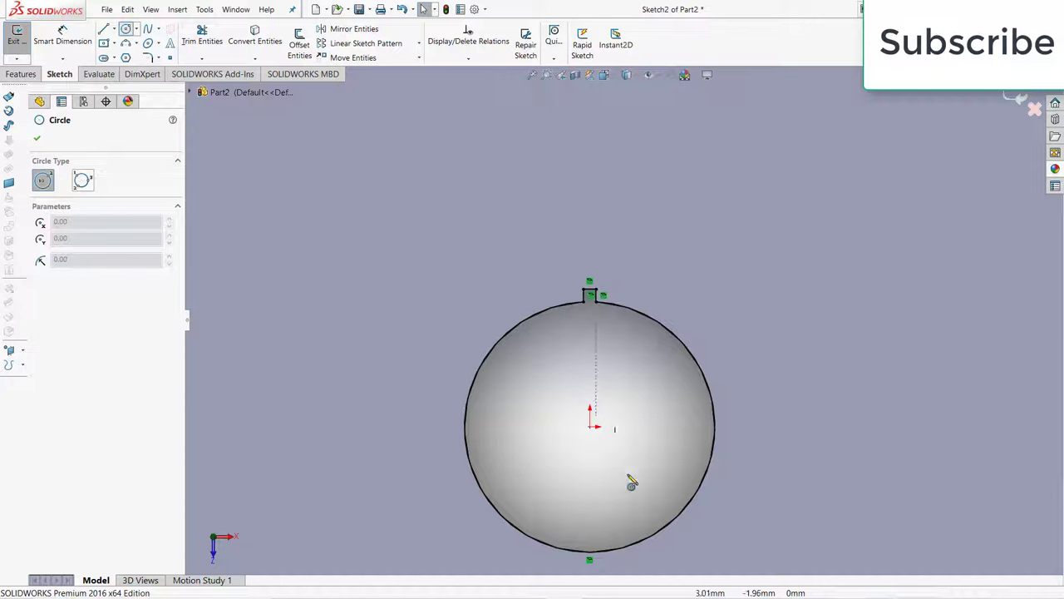
{"action": "left_click", "coordinate": [590, 426]}
{"action": "left_click", "coordinate": [732, 344]}
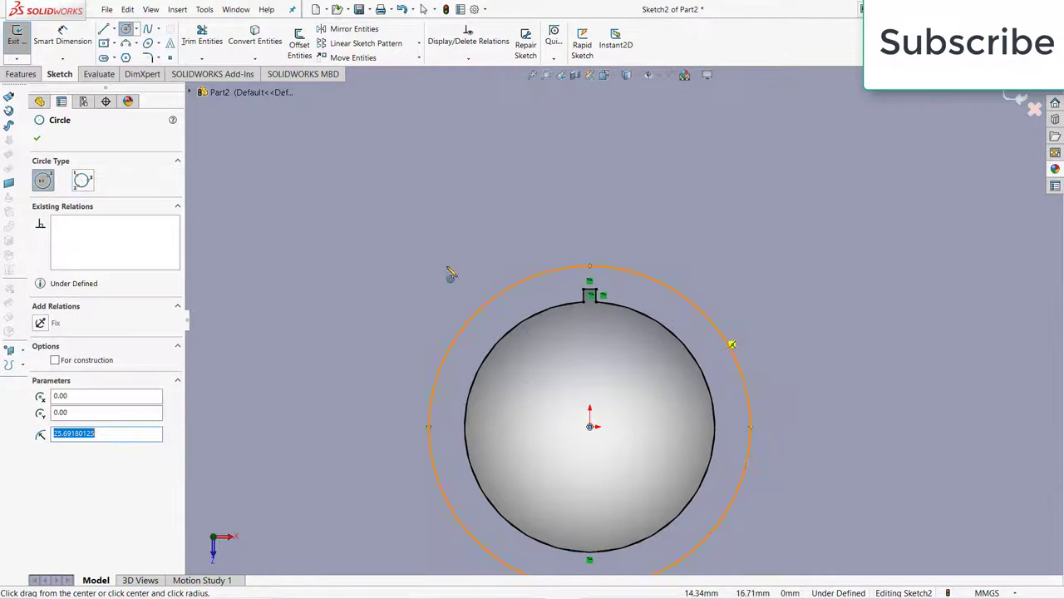
- Dimension the new circle around the hole with a diameter of 50 mm
{"action": "left_click", "coordinate": [63, 40]}
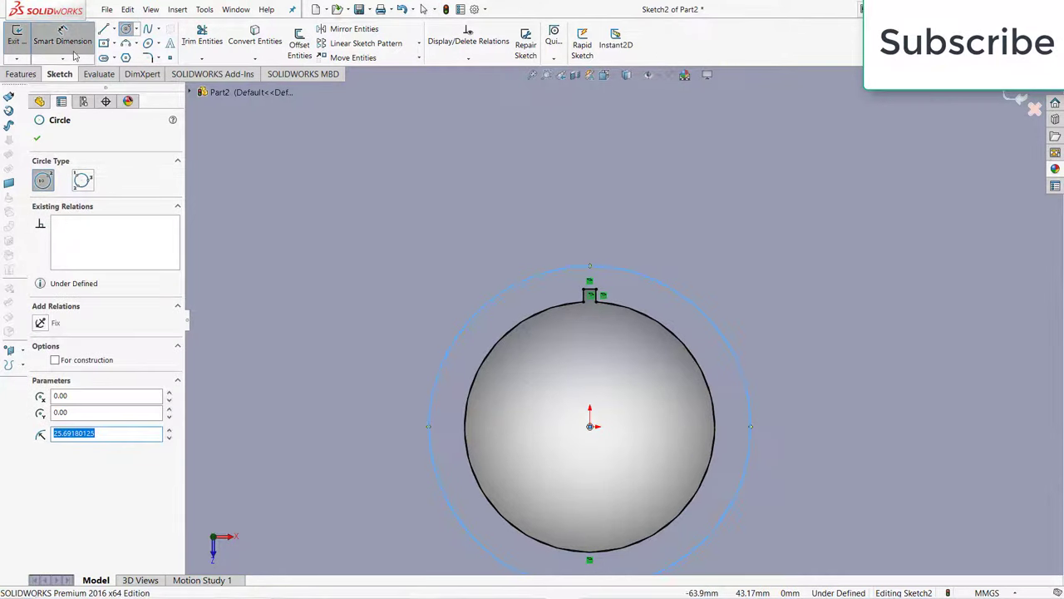
{"action": "left_click", "coordinate": [732, 351]}
{"action": "left_click", "coordinate": [865, 350]}
{"action": "type", "text": "50"}
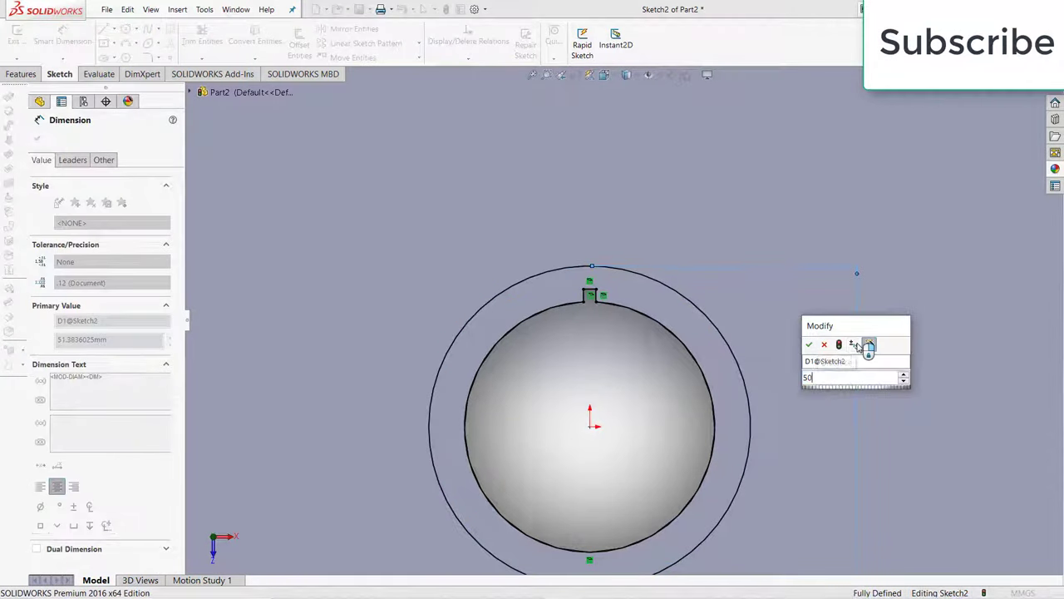
{"action": "key", "text": "Return"}
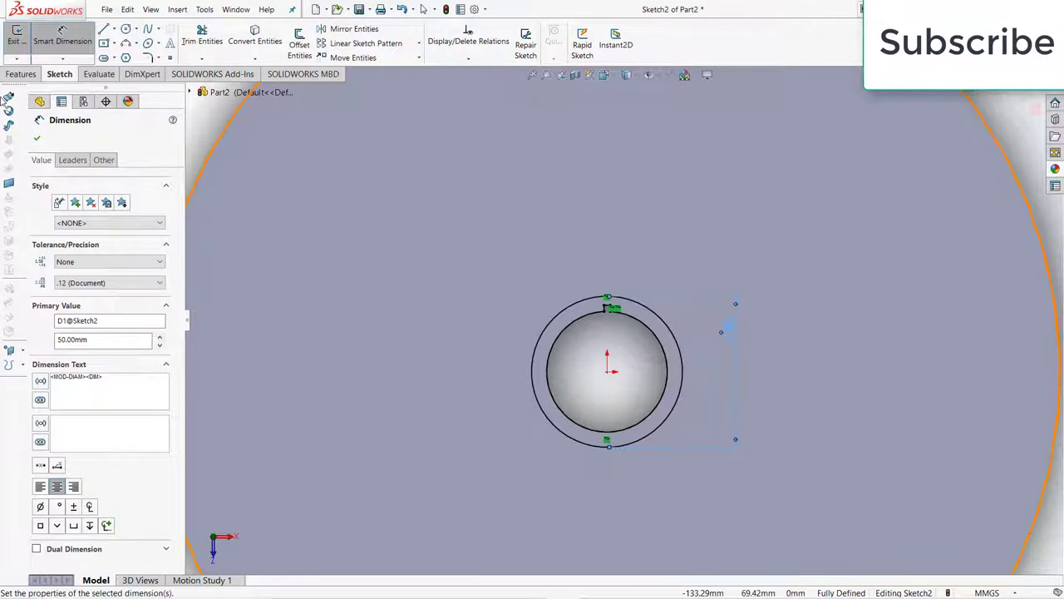
- Extrude the ring profile around the keyed hole as a blind boss 100 mm deep, merged with the disc
{"action": "left_click", "coordinate": [20, 73]}
{"action": "left_click", "coordinate": [22, 43]}
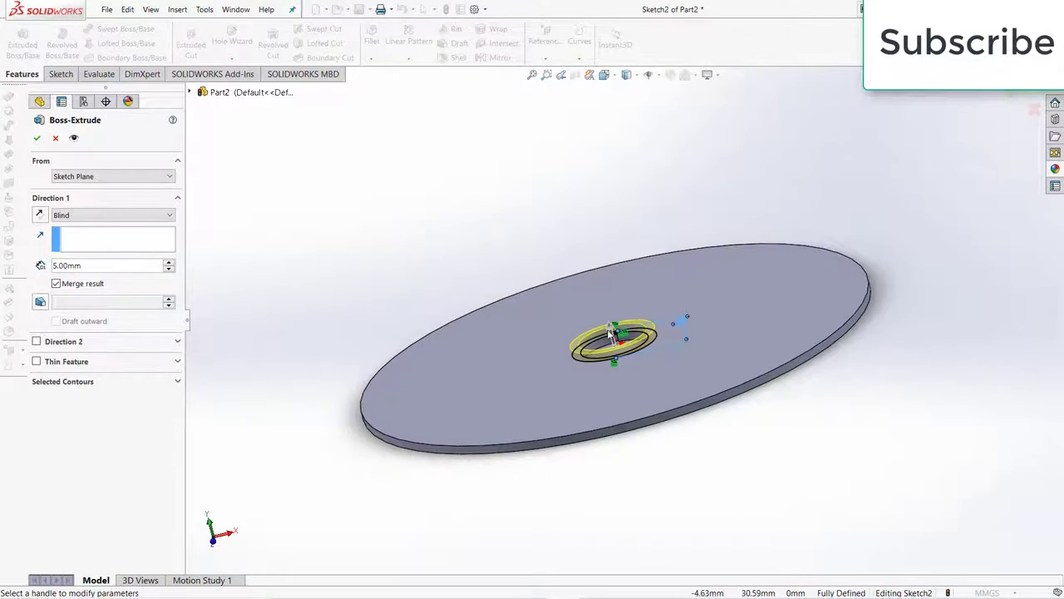
{"action": "left_click_drag", "start_coordinate": [612, 331], "coordinate": [565, 158]}
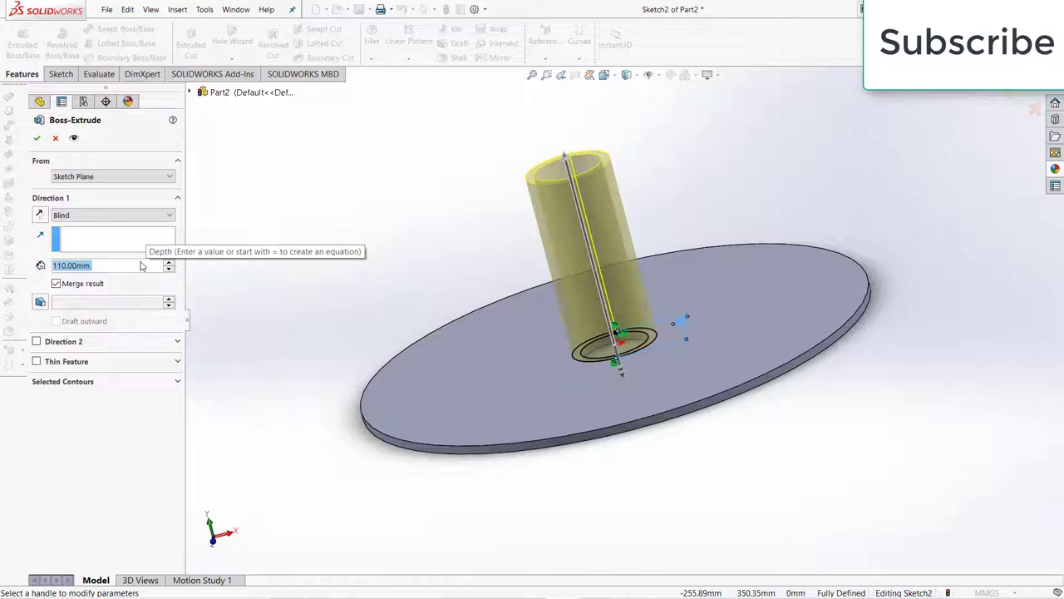
{"action": "type", "text": "5"}
{"action": "key", "text": "Return"}
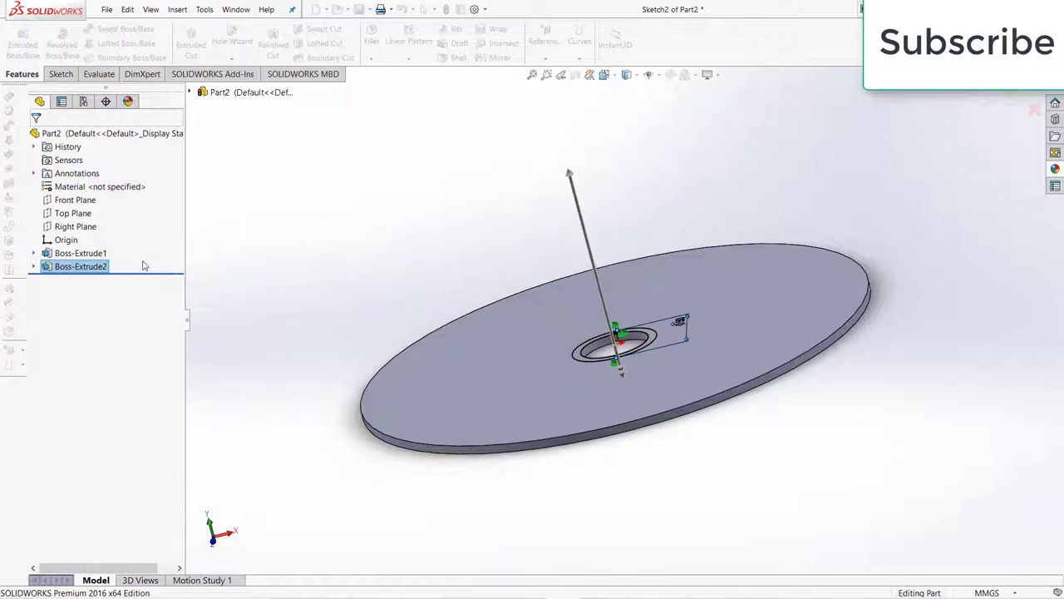
{"action": "middle_click_drag", "start_coordinate": [407, 251], "coordinate": [494, 346]}
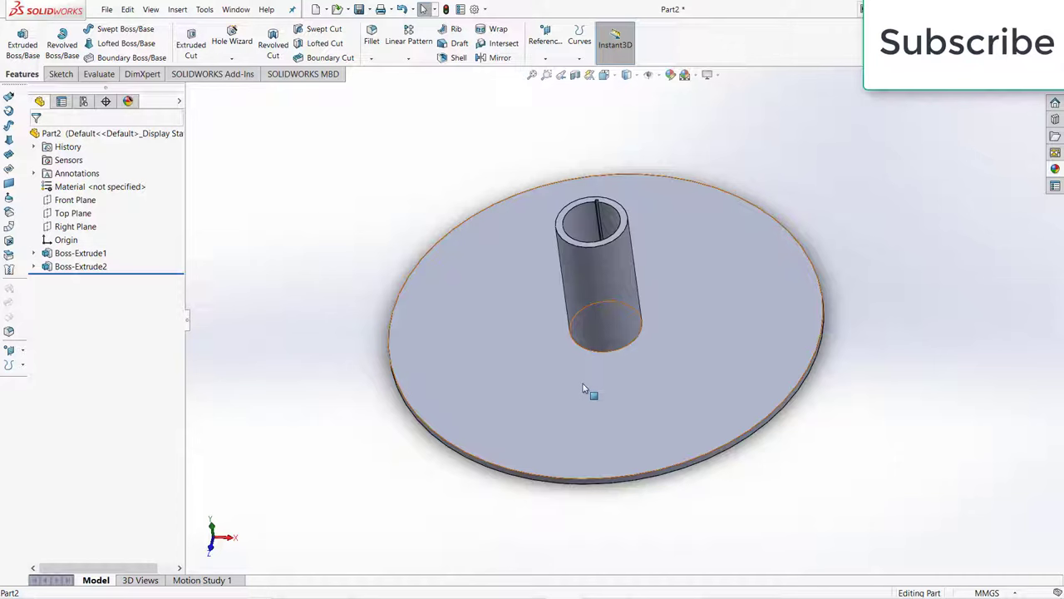
- Sketch a vertical line on the disc's flat face from the tube's outer edge to the disc's outer edge
{"action": "left_click", "coordinate": [587, 392]}
{"action": "left_click", "coordinate": [625, 350]}
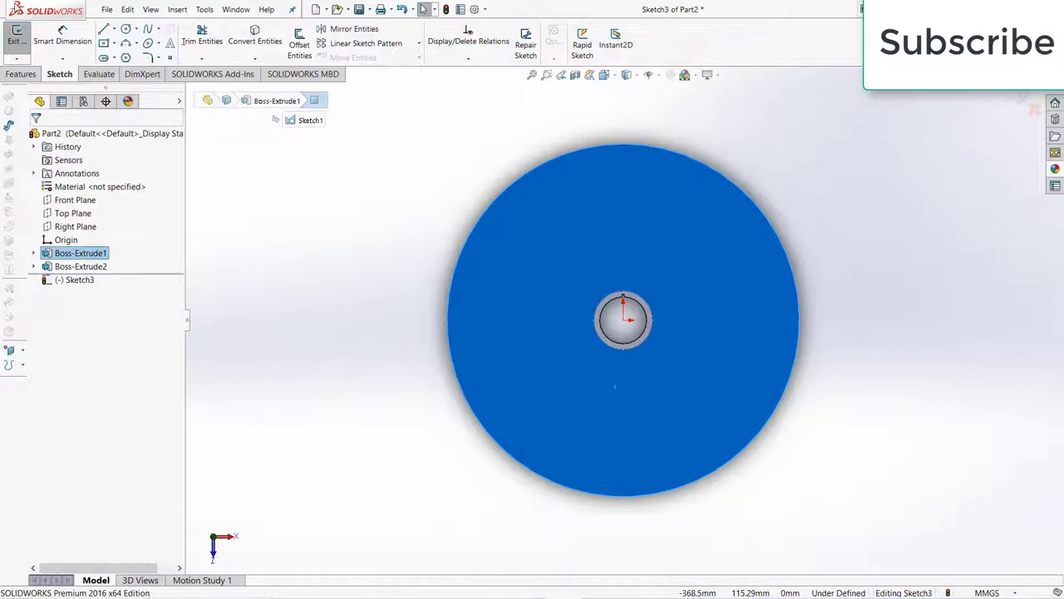
{"action": "left_click", "coordinate": [103, 31]}
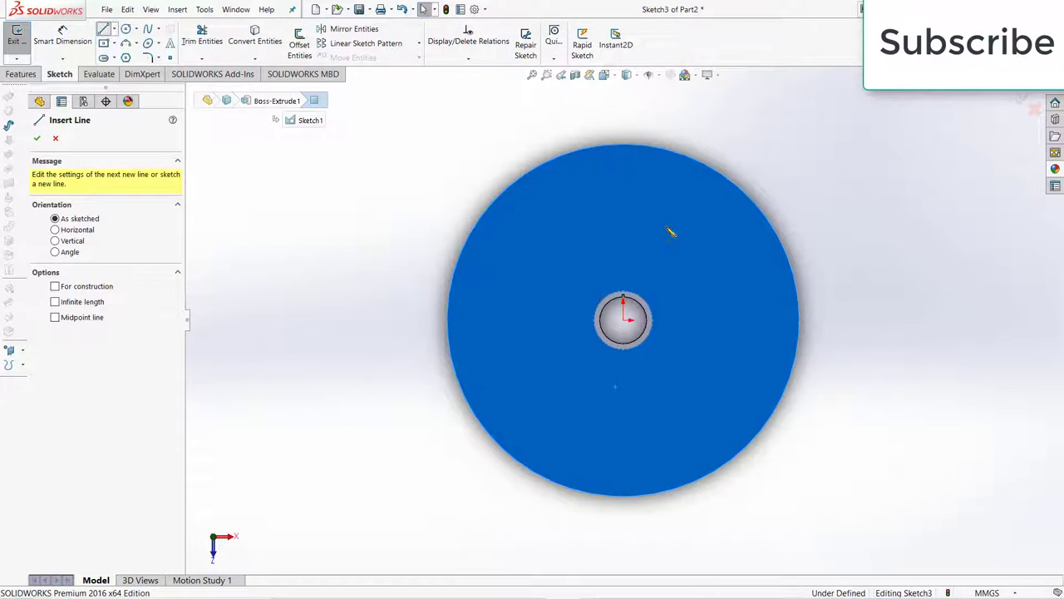
{"action": "left_click", "coordinate": [624, 290]}
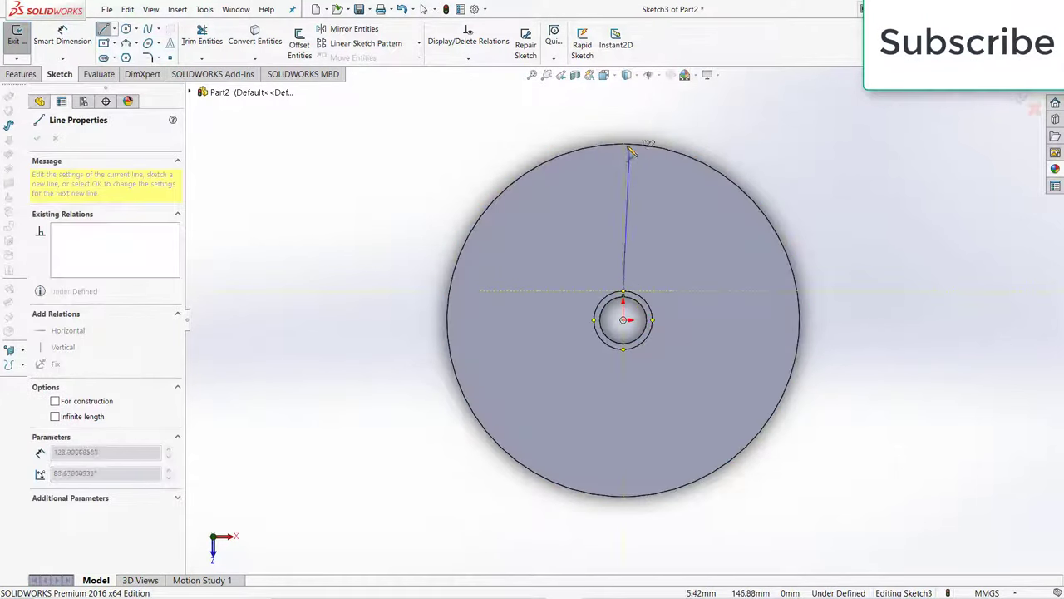
{"action": "left_click", "coordinate": [624, 143]}
{"action": "key", "text": "Escape"}
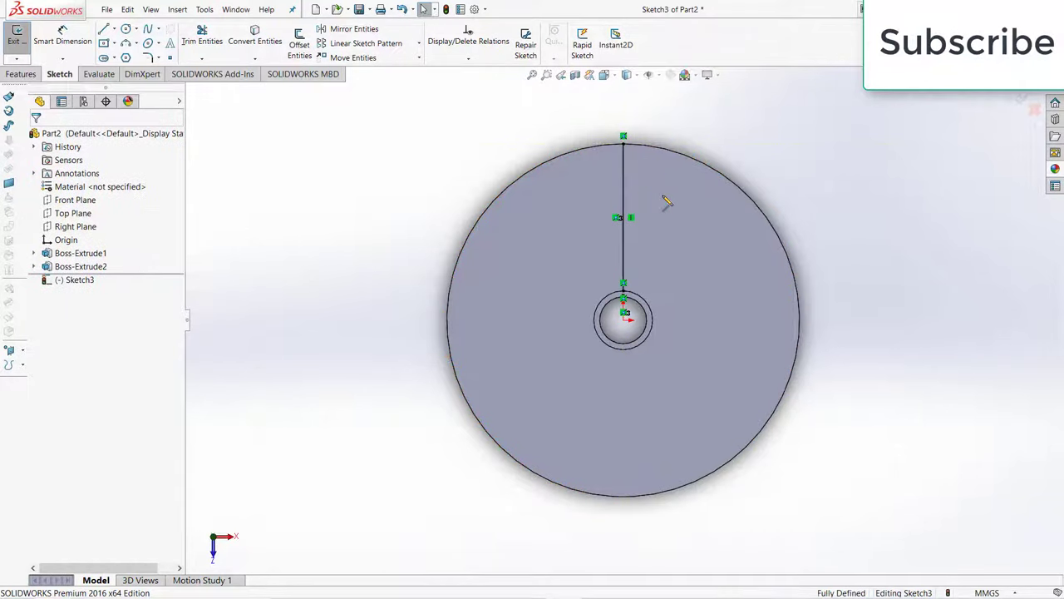
{"action": "scroll", "coordinate": [652, 273], "scroll_direction": "down", "scroll_amount": 2}
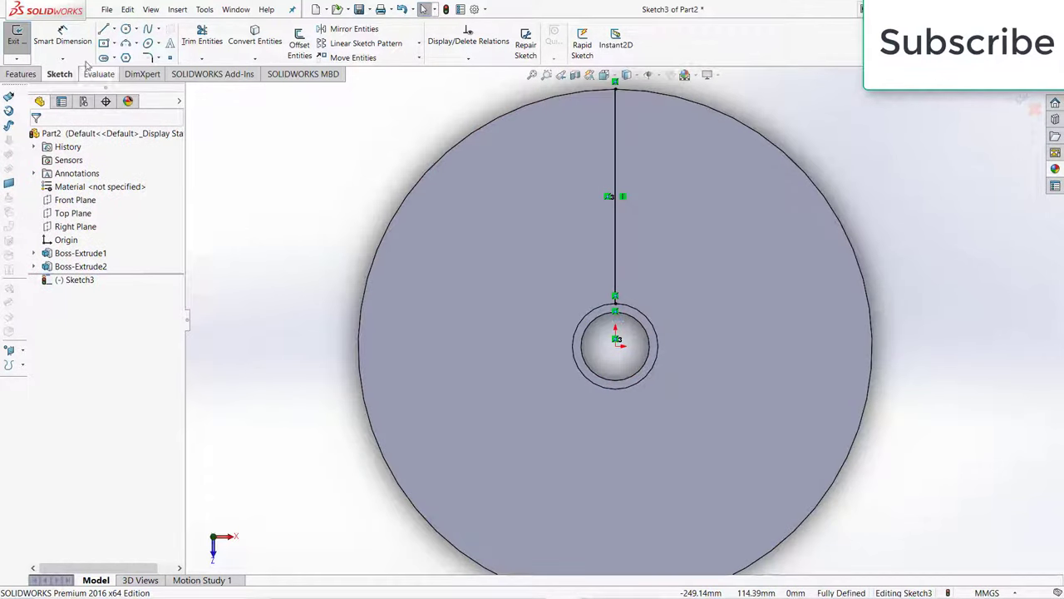
- Try to extrude the line as a merged thin boss, blind 100 mm deep, with a mid-plane wall thickness of 5 mm
{"action": "left_click", "coordinate": [21, 74]}
{"action": "left_click", "coordinate": [25, 52]}
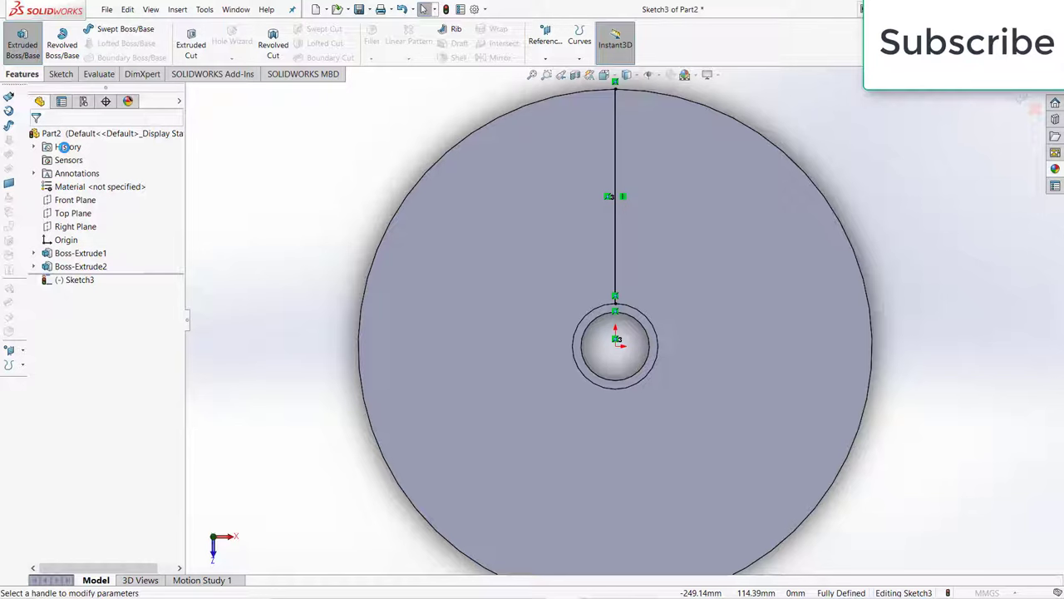
{"action": "left_click", "coordinate": [54, 380]}
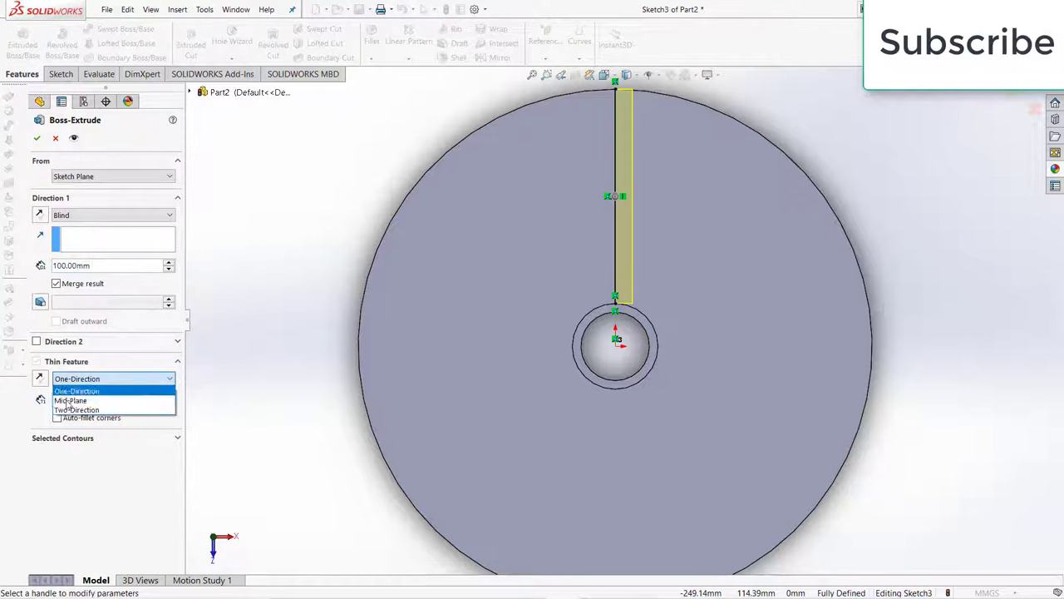
{"action": "left_click", "coordinate": [72, 399]}
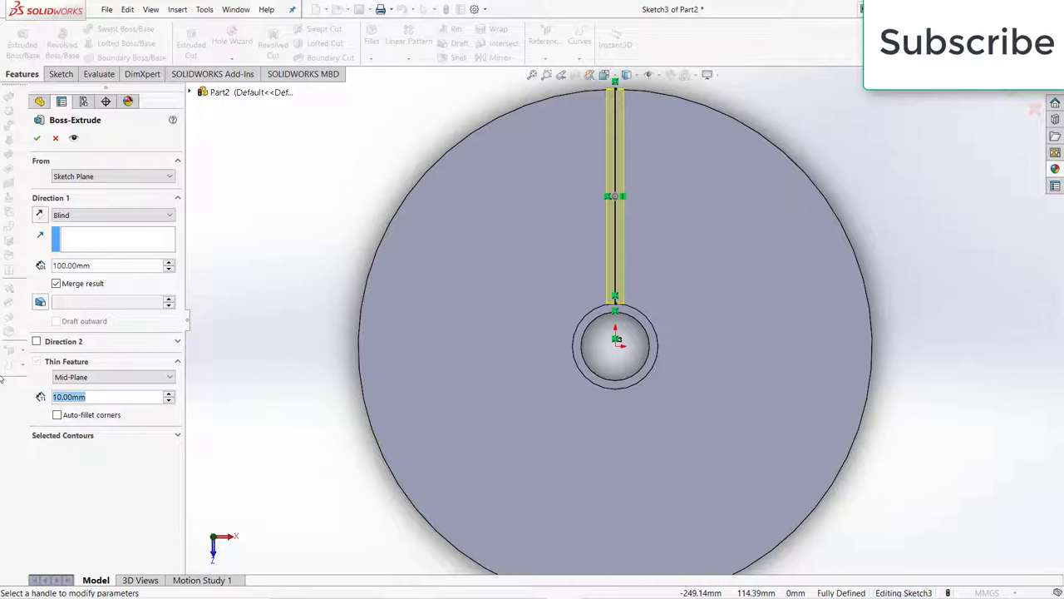
{"action": "type", "text": "5"}
{"action": "key", "text": "Return"}
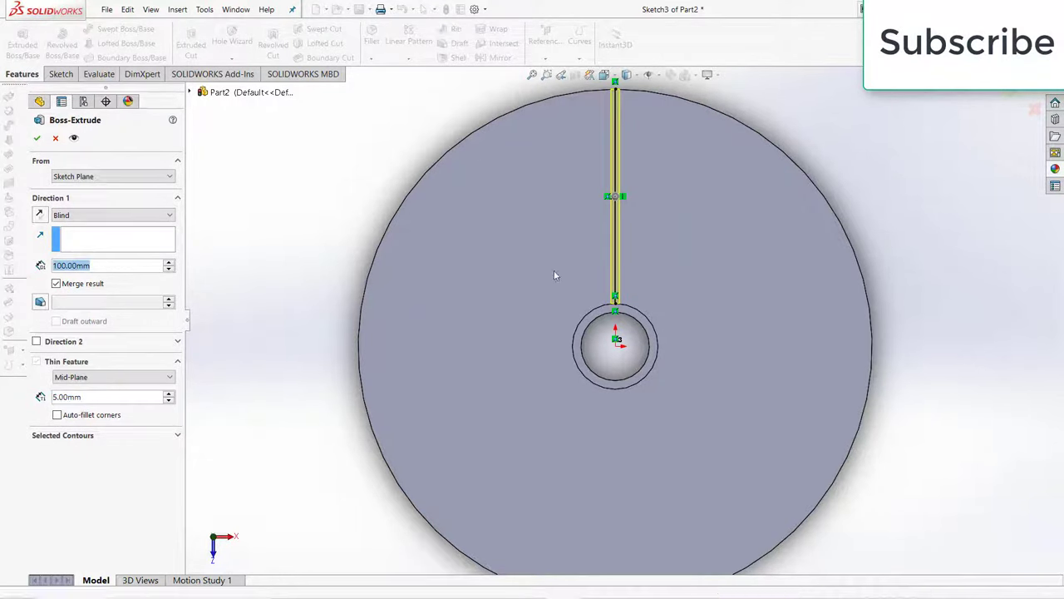
{"action": "middle_click_drag", "start_coordinate": [556, 275], "coordinate": [539, 208]}
{"action": "left_click", "coordinate": [36, 138]}
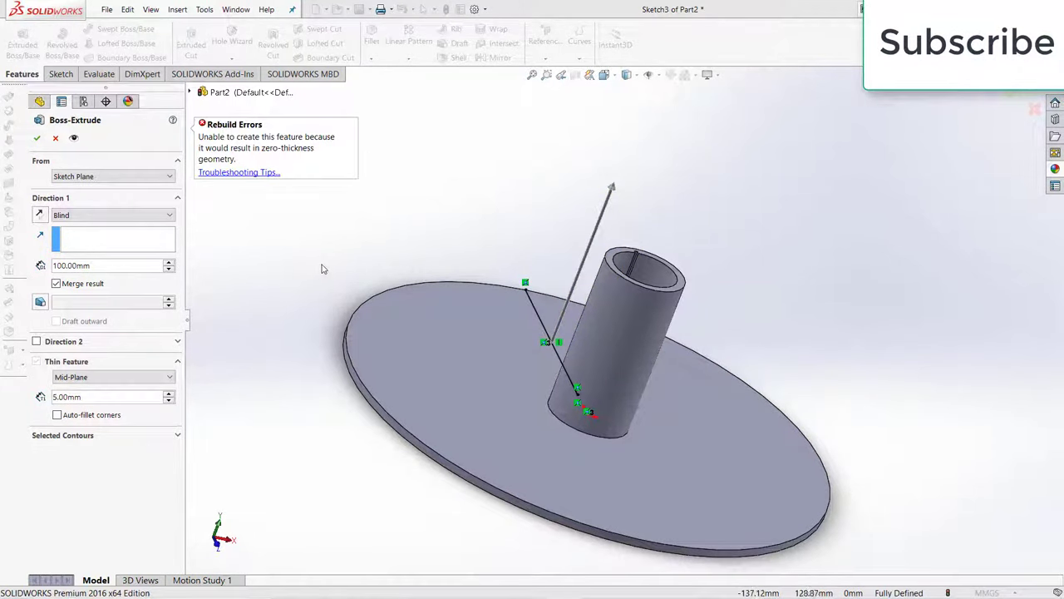
- Turn off result merging and create the thin extrusion as a separate blade body
{"action": "left_click", "coordinate": [56, 284]}
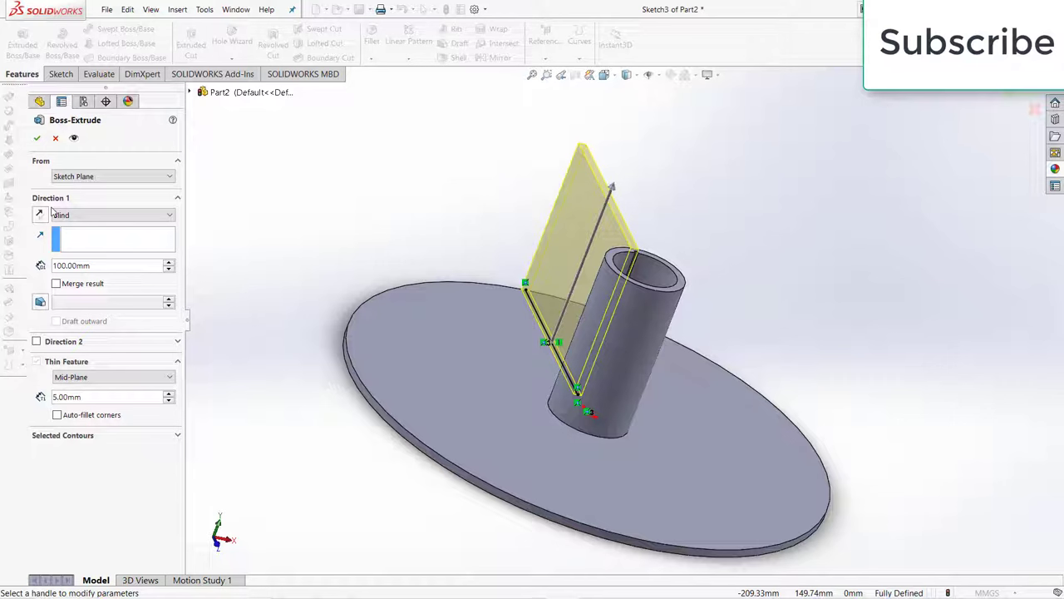
{"action": "left_click", "coordinate": [37, 138]}
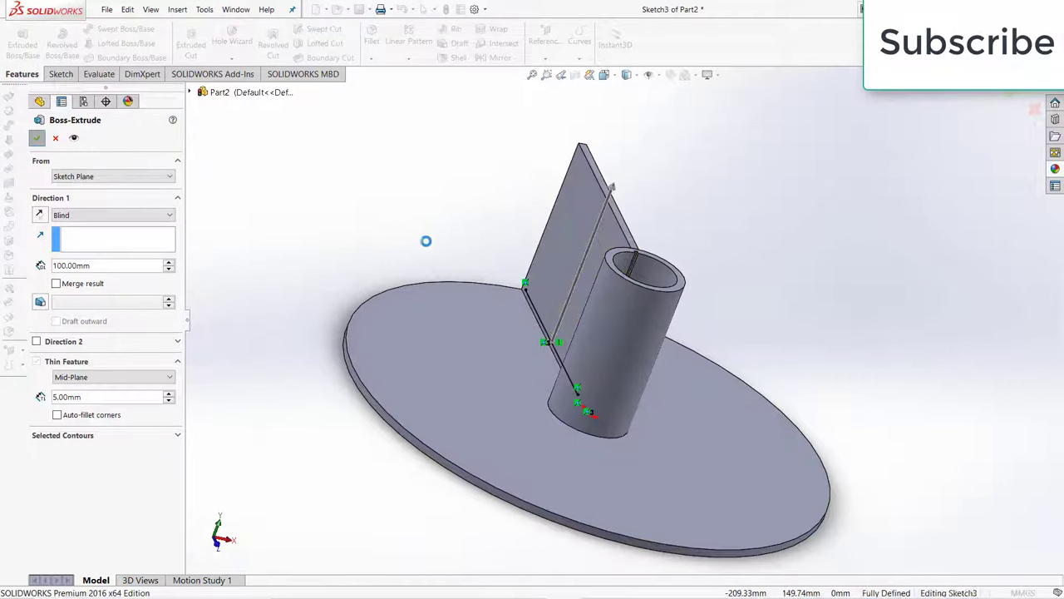
{"action": "middle_click_drag", "start_coordinate": [408, 266], "coordinate": [389, 298]}
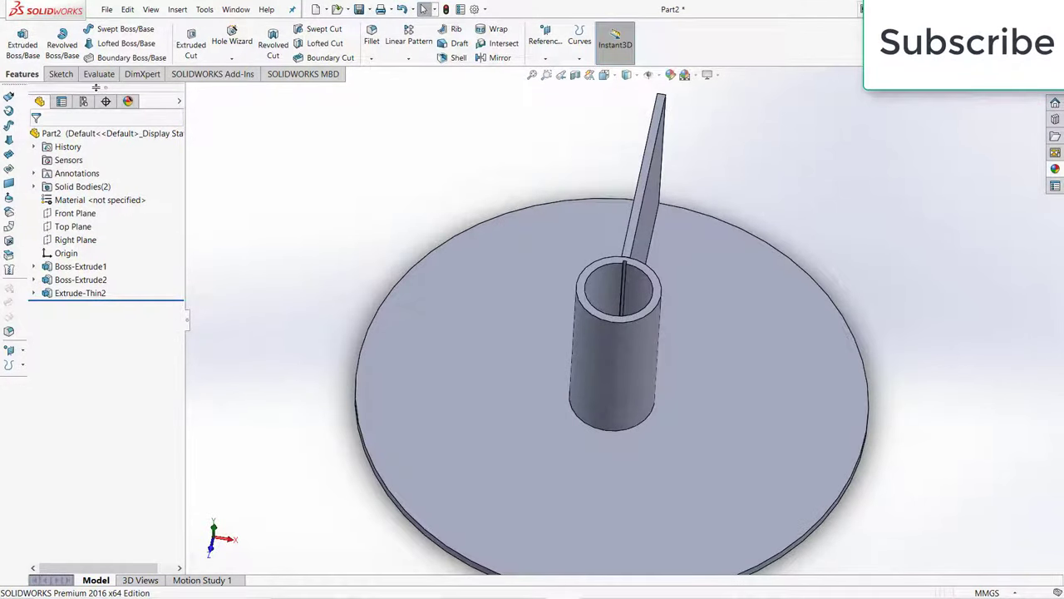
- Start a Flex feature on the thin blade body and rotate its triad about the X axis to about 269.5°
{"action": "left_click", "coordinate": [176, 10]}
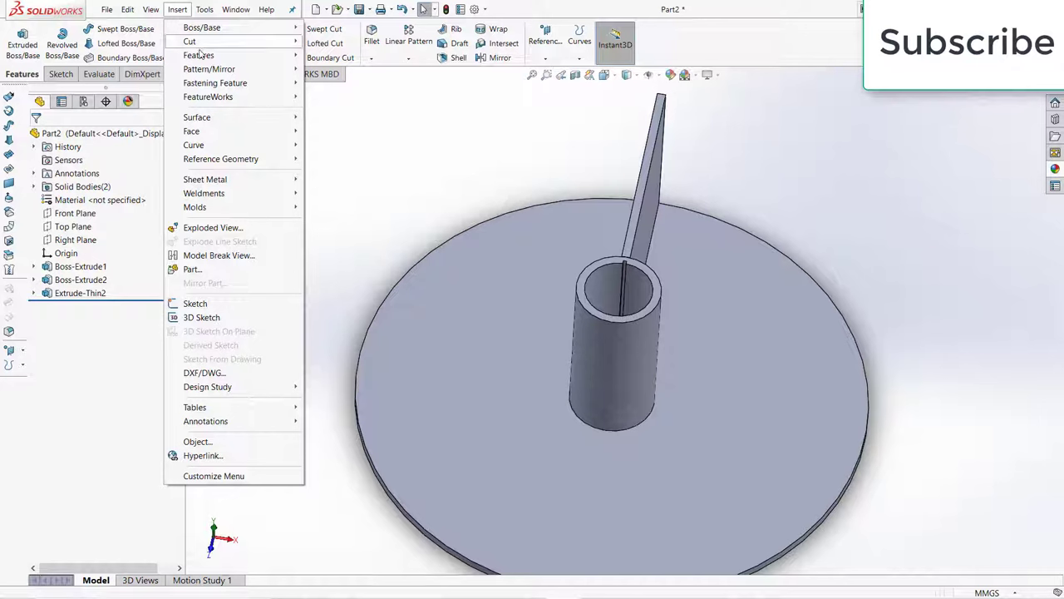
{"action": "mouse_move", "coordinate": [204, 55]}
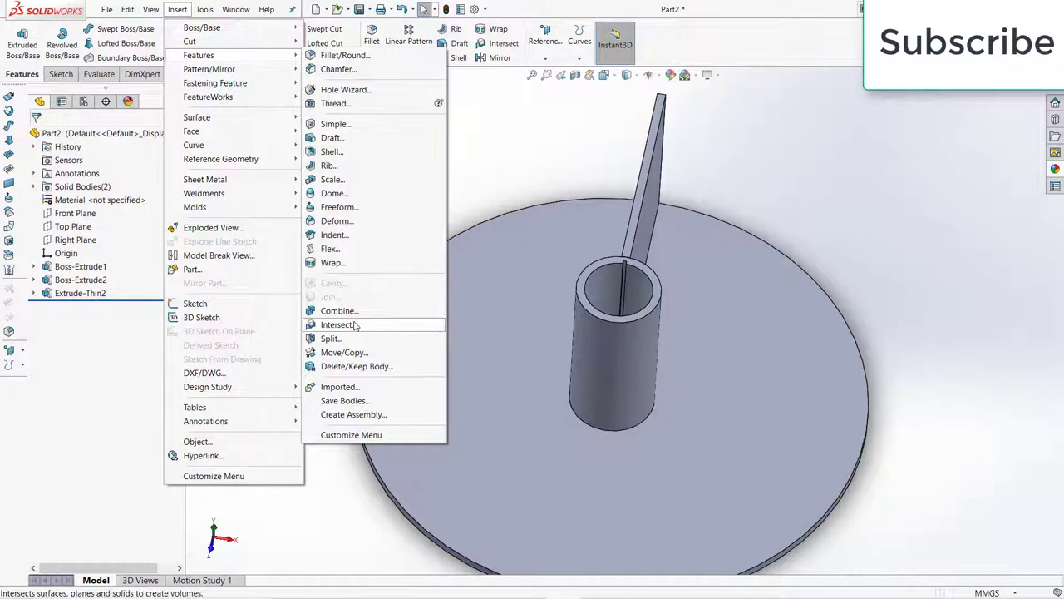
{"action": "left_click", "coordinate": [333, 249]}
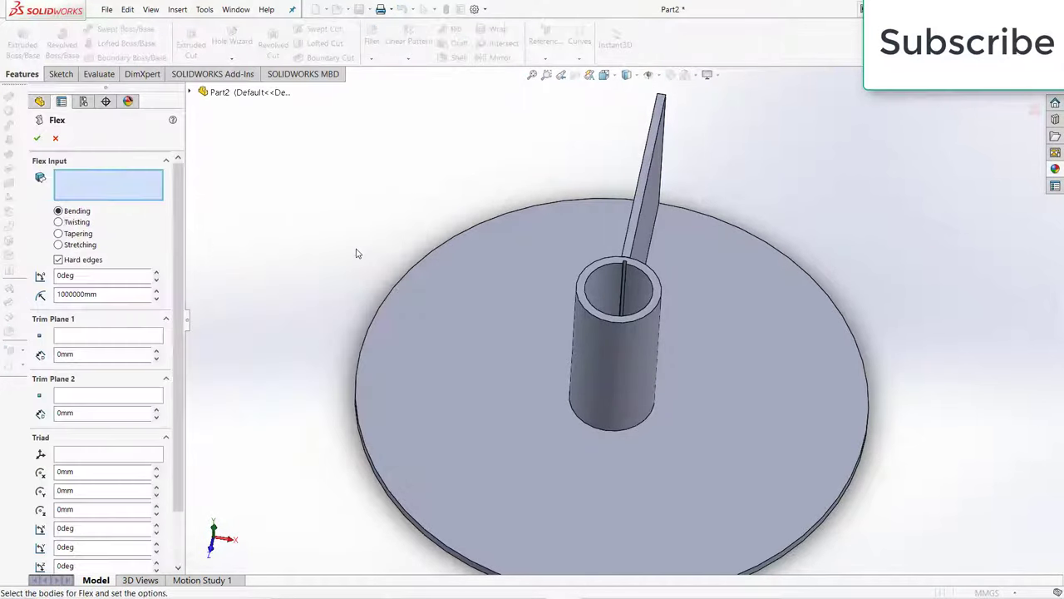
{"action": "left_click", "coordinate": [662, 211]}
{"action": "middle_click_drag", "start_coordinate": [549, 326], "coordinate": [600, 230]}
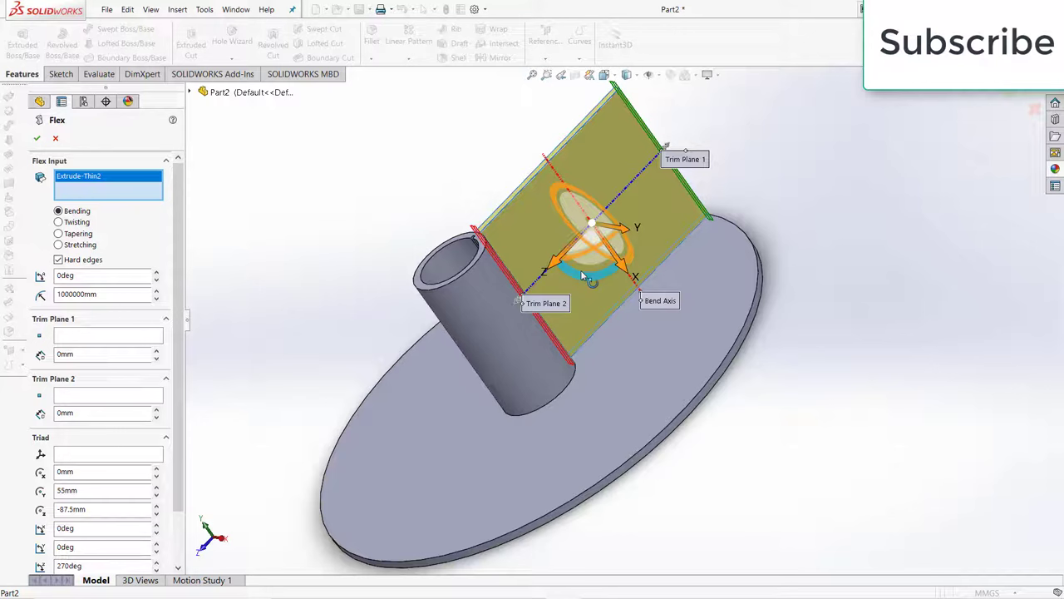
{"action": "left_click_drag", "start_coordinate": [581, 269], "coordinate": [578, 223]}
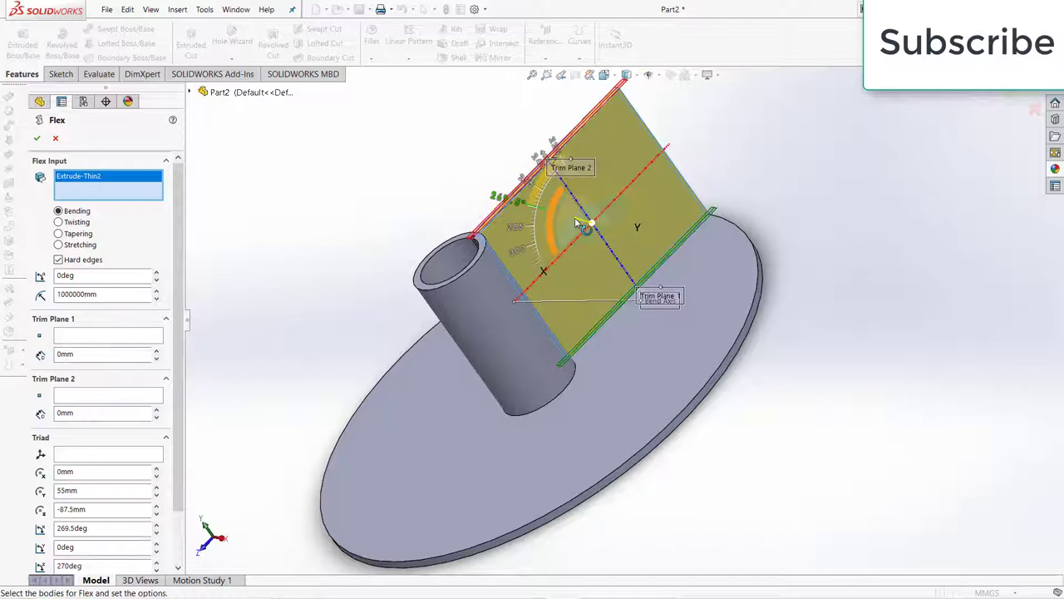
{"action": "middle_click_drag", "start_coordinate": [578, 225], "coordinate": [620, 247]}
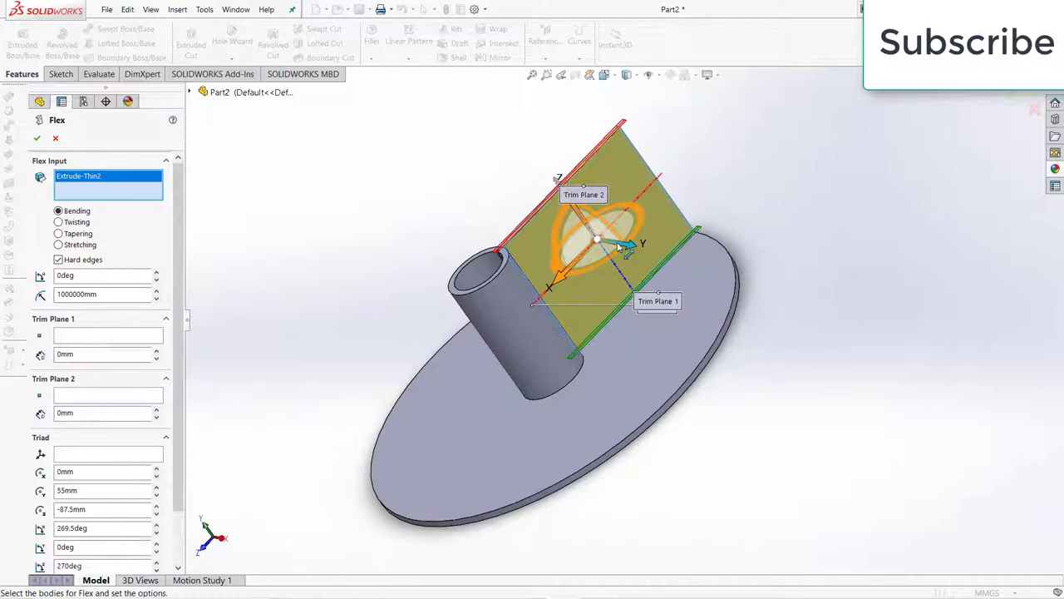
- Move the flex triad's centre to the origin by setting its X, Y and Z positions to 0 mm
{"action": "left_click_drag", "start_coordinate": [597, 241], "coordinate": [516, 311]}
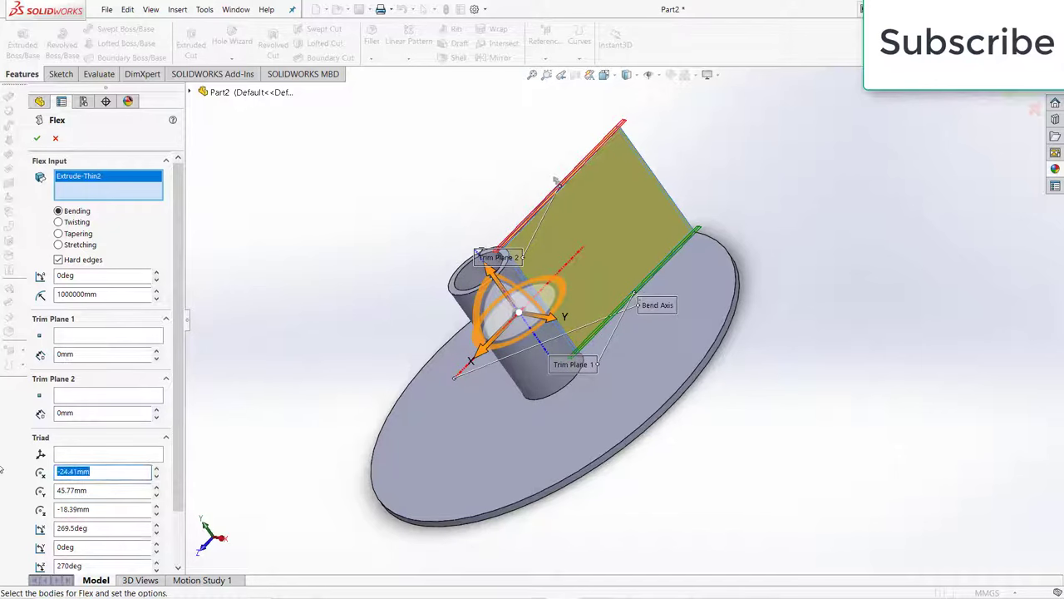
{"action": "type", "text": "0"}
{"action": "key", "text": "Return"}
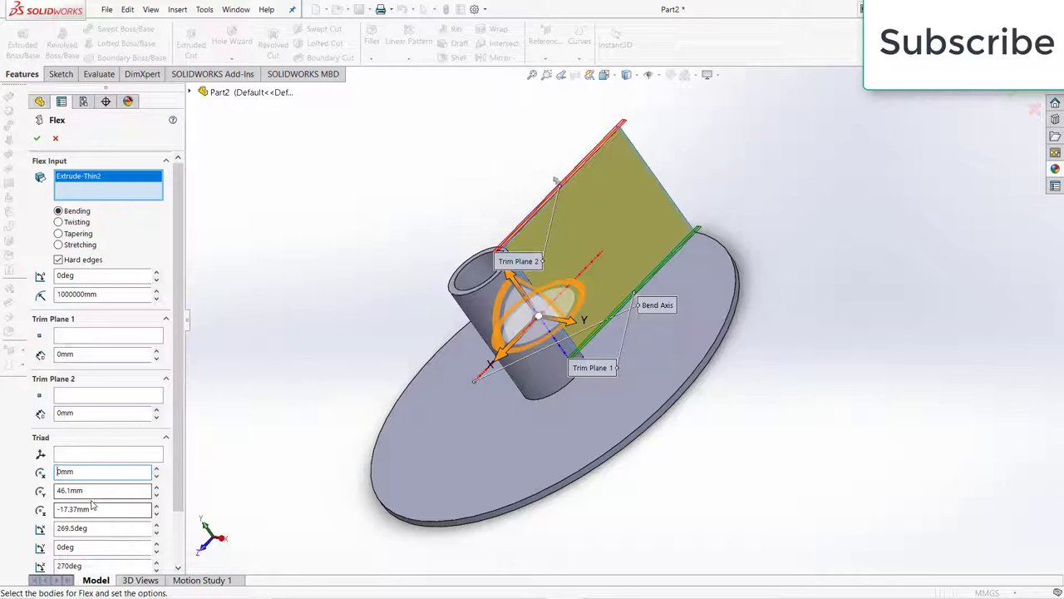
{"action": "type", "text": "0"}
{"action": "key", "text": "Return"}
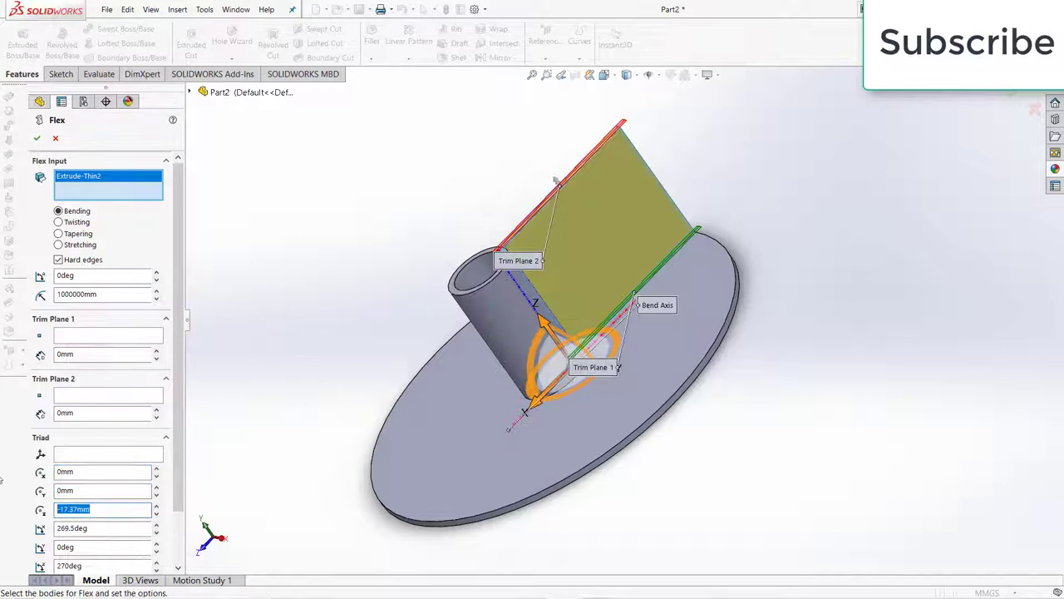
{"action": "type", "text": "0"}
{"action": "key", "text": "Return"}
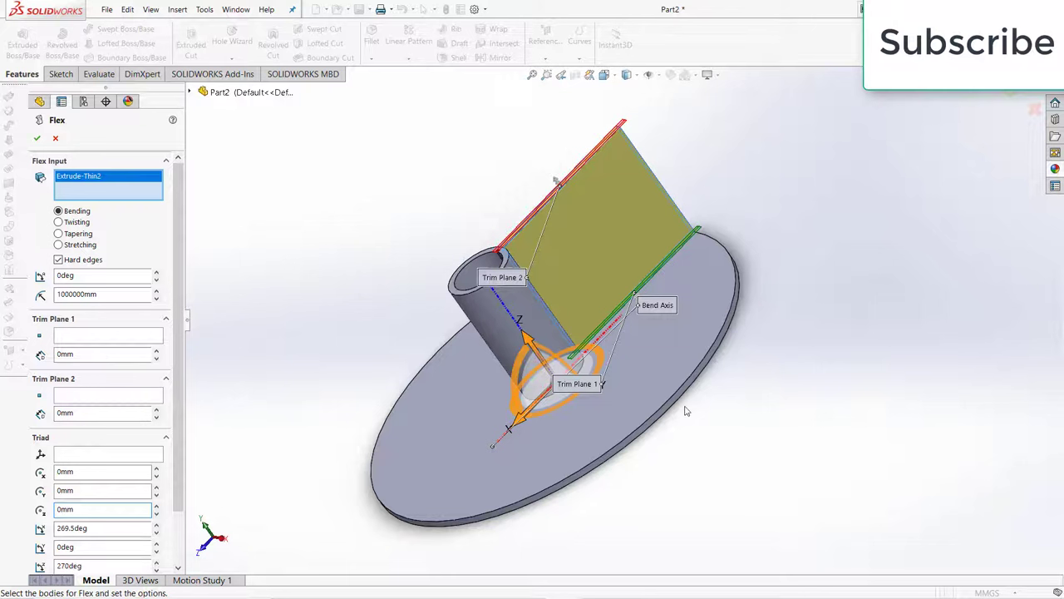
- Try bending the blade with a flex angle of 30°
{"action": "middle_click_drag", "start_coordinate": [685, 411], "coordinate": [617, 293]}
{"action": "scroll", "coordinate": [620, 295], "scroll_direction": "up", "scroll_amount": 3}
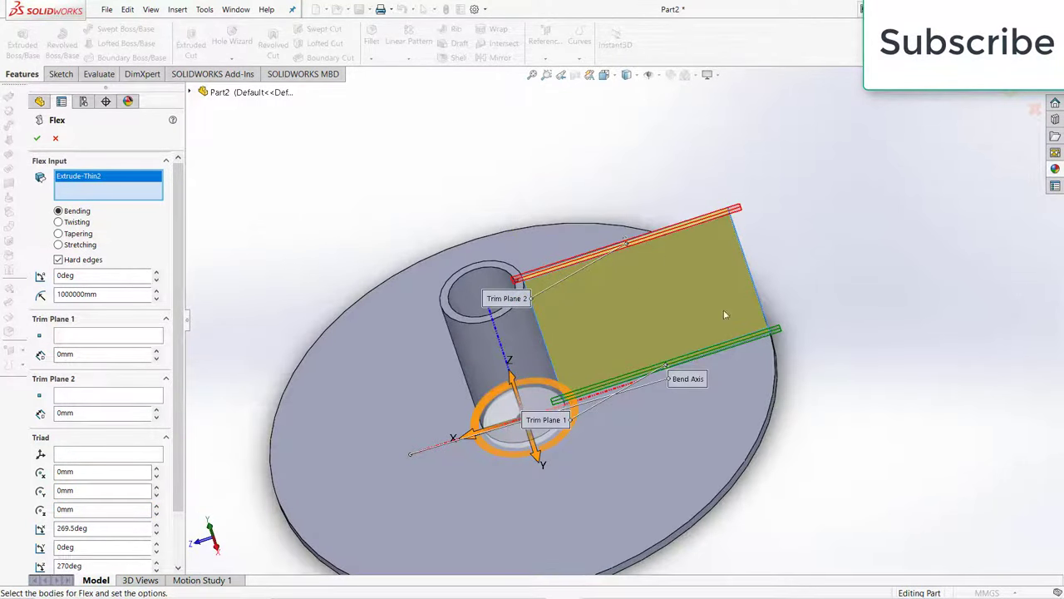
{"action": "scroll", "coordinate": [656, 330], "scroll_direction": "up", "scroll_amount": 3}
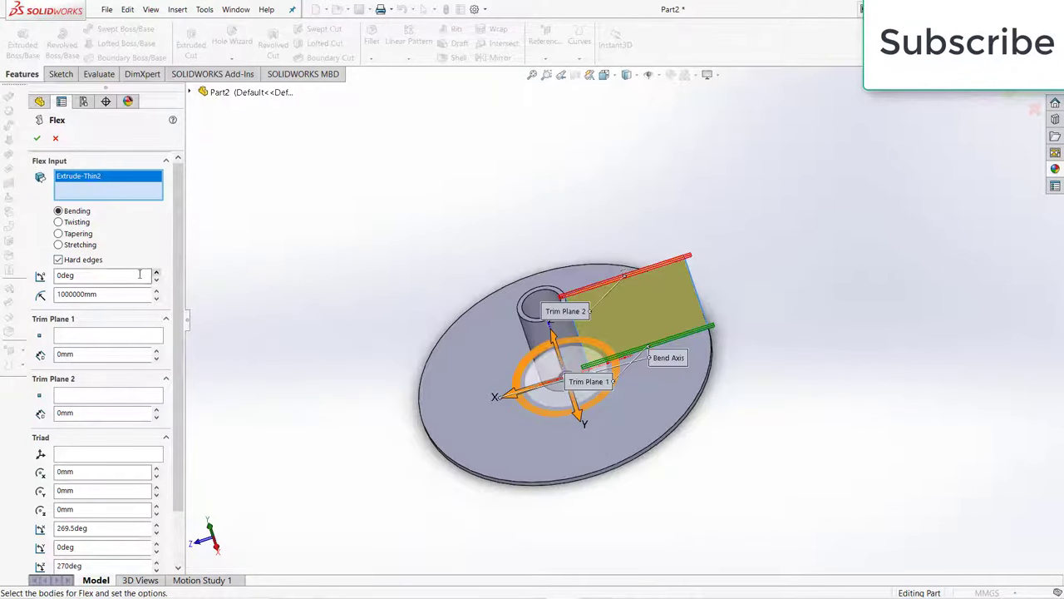
{"action": "key", "text": "Return"}
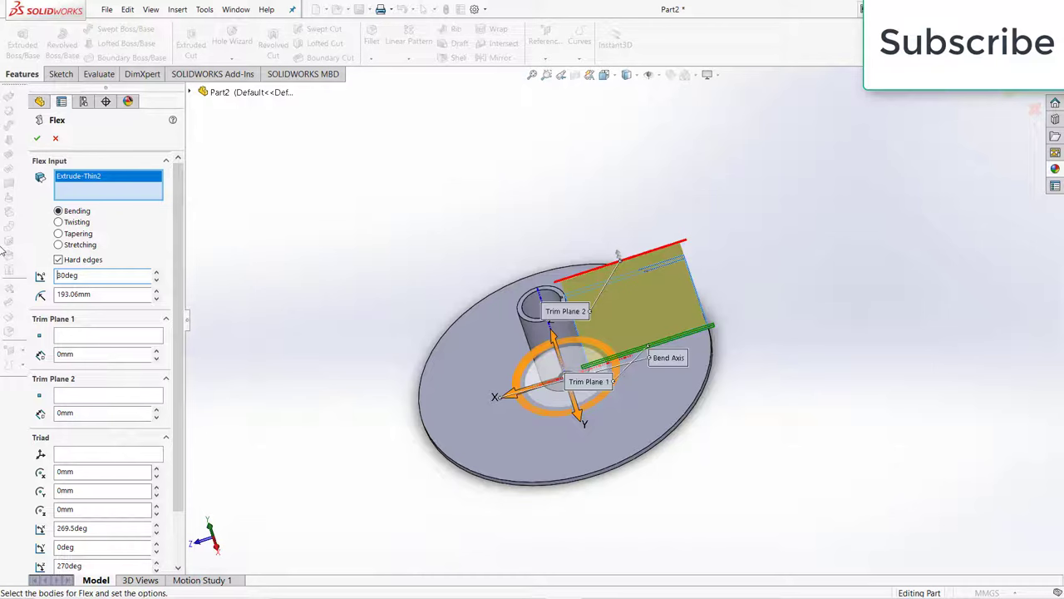
{"action": "middle_click_drag", "start_coordinate": [474, 214], "coordinate": [104, 251]}
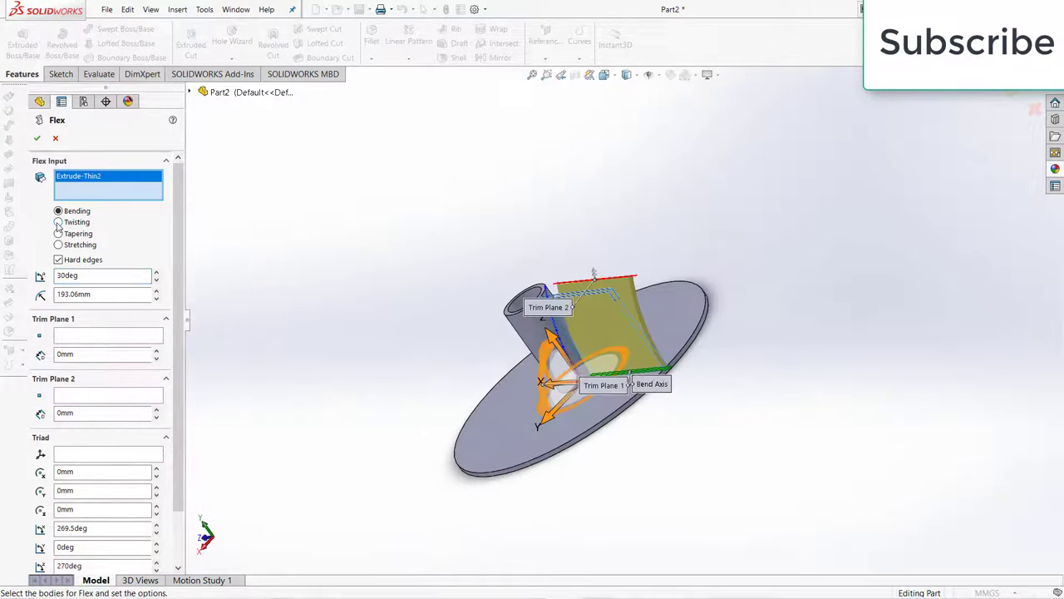
- Switch the flex from bending to twisting and raise the blade's twist angle to 49°
{"action": "left_click", "coordinate": [58, 222]}
{"action": "middle_click_drag", "start_coordinate": [463, 303], "coordinate": [404, 380]}
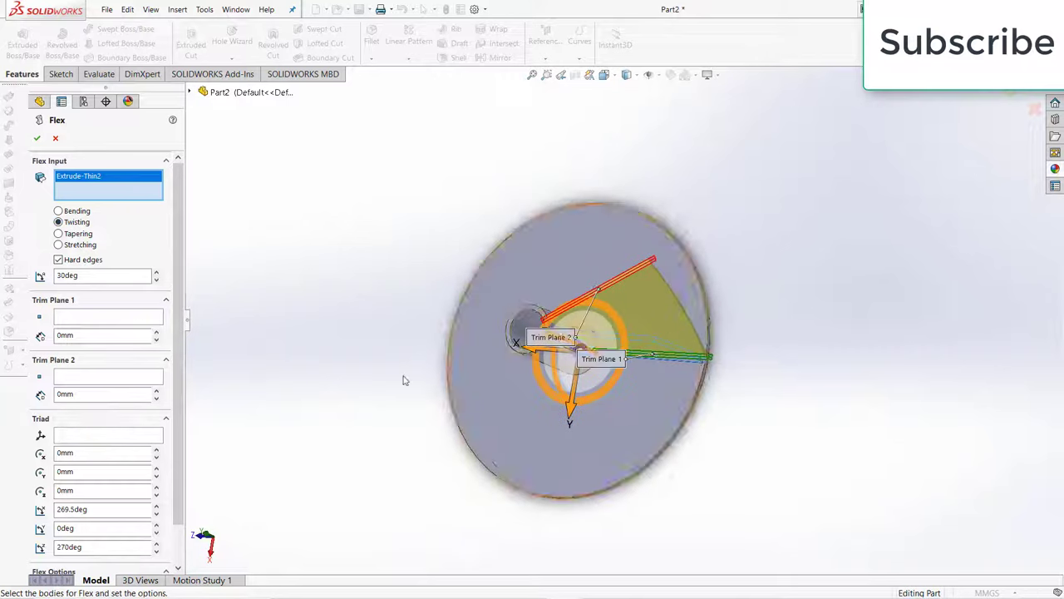
{"action": "left_click", "coordinate": [156, 271]}
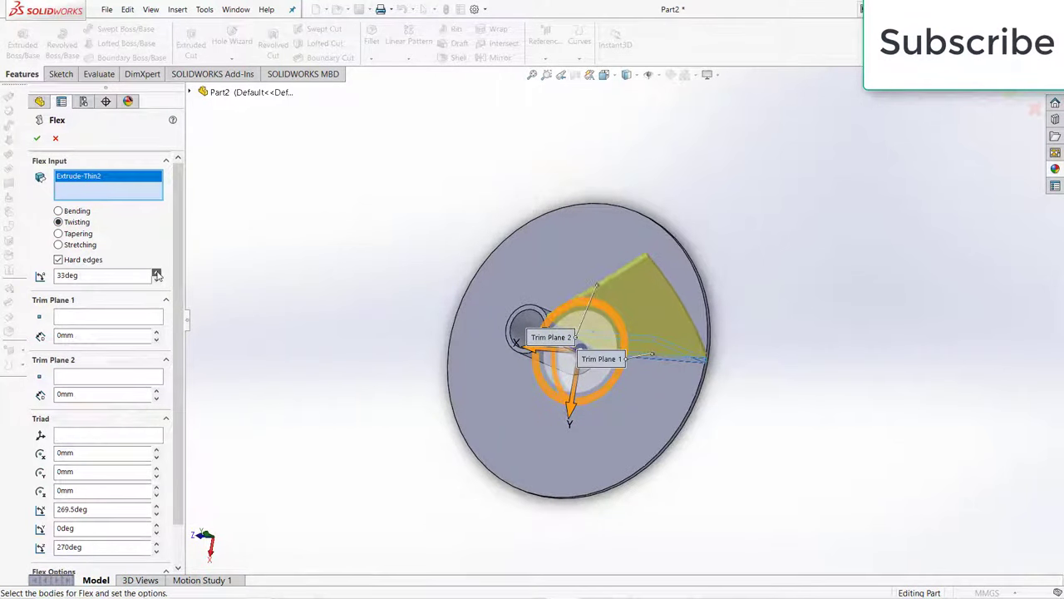
{"action": "left_click_drag", "start_coordinate": [156, 272], "coordinate": [156, 271]}
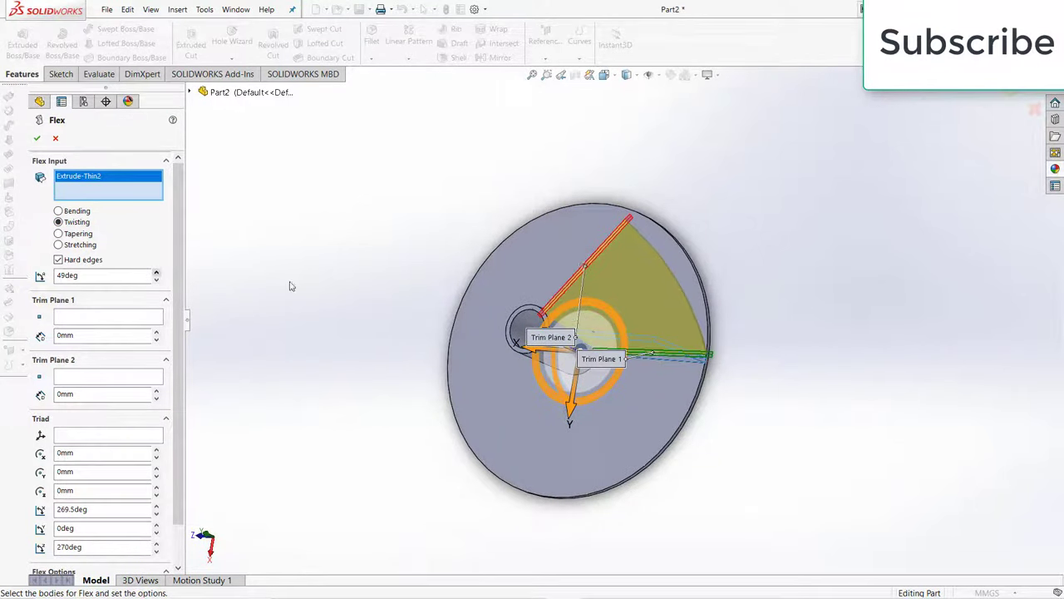
{"action": "middle_click_drag", "start_coordinate": [291, 286], "coordinate": [419, 272]}
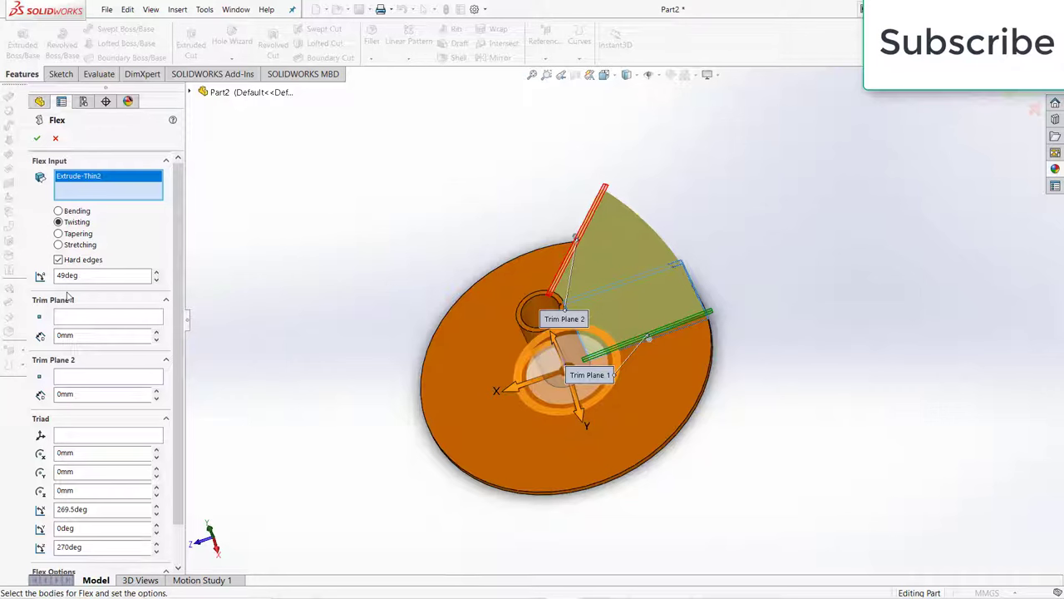
- Apply the Flex twist of 49° to the thin blade body
{"action": "left_click", "coordinate": [36, 138]}
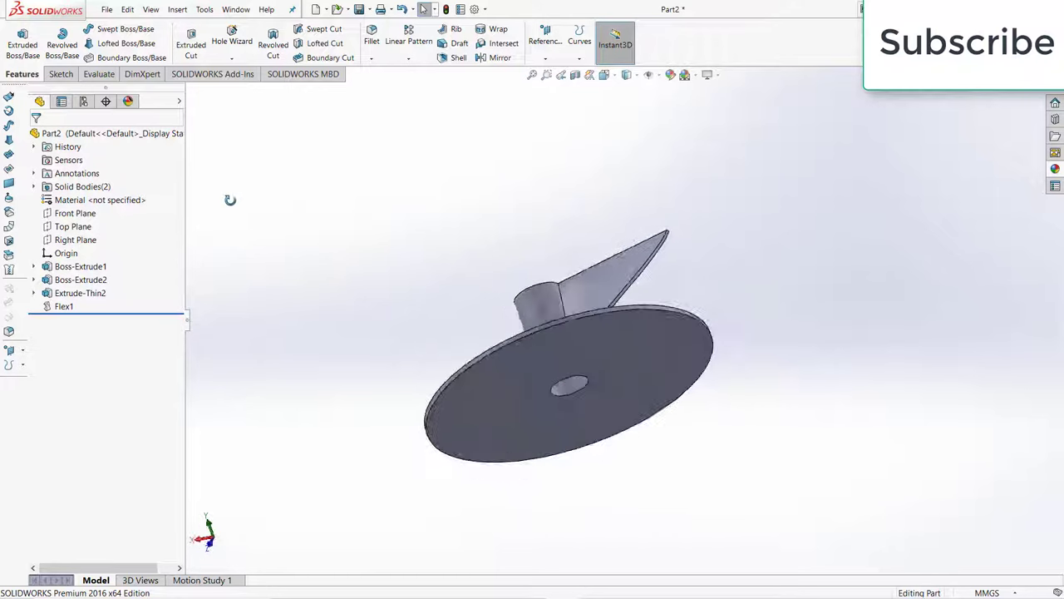
{"action": "middle_click_drag", "start_coordinate": [230, 200], "coordinate": [259, 330]}
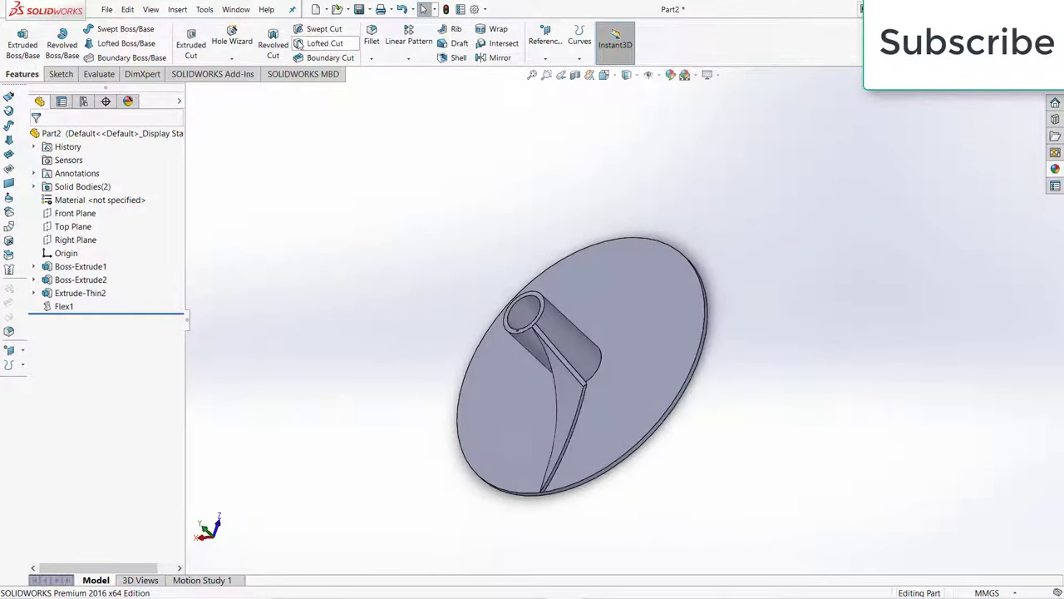
{"action": "left_click", "coordinate": [409, 60]}
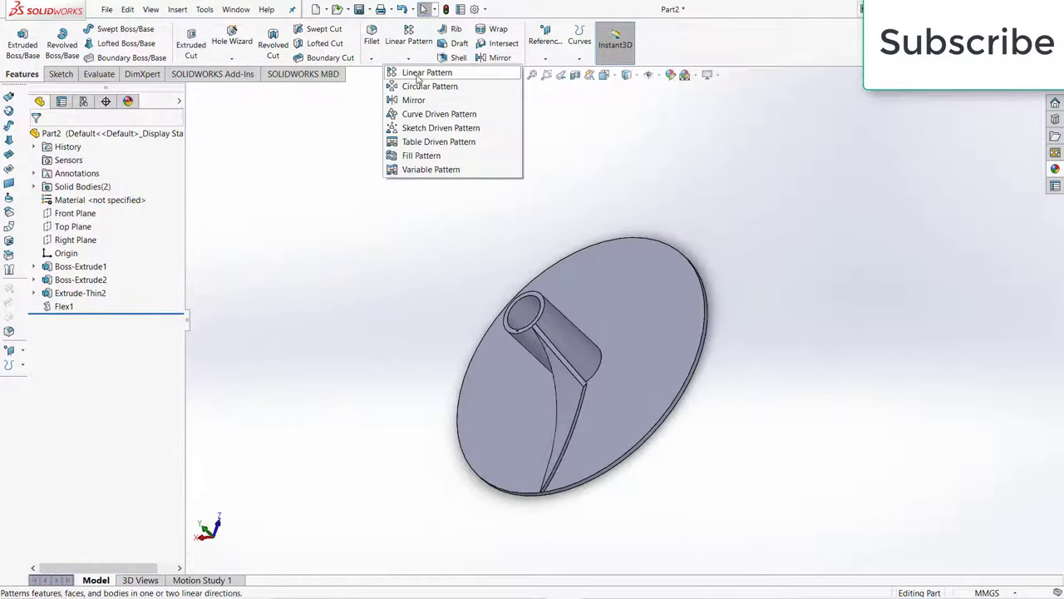
{"action": "left_click", "coordinate": [424, 85]}
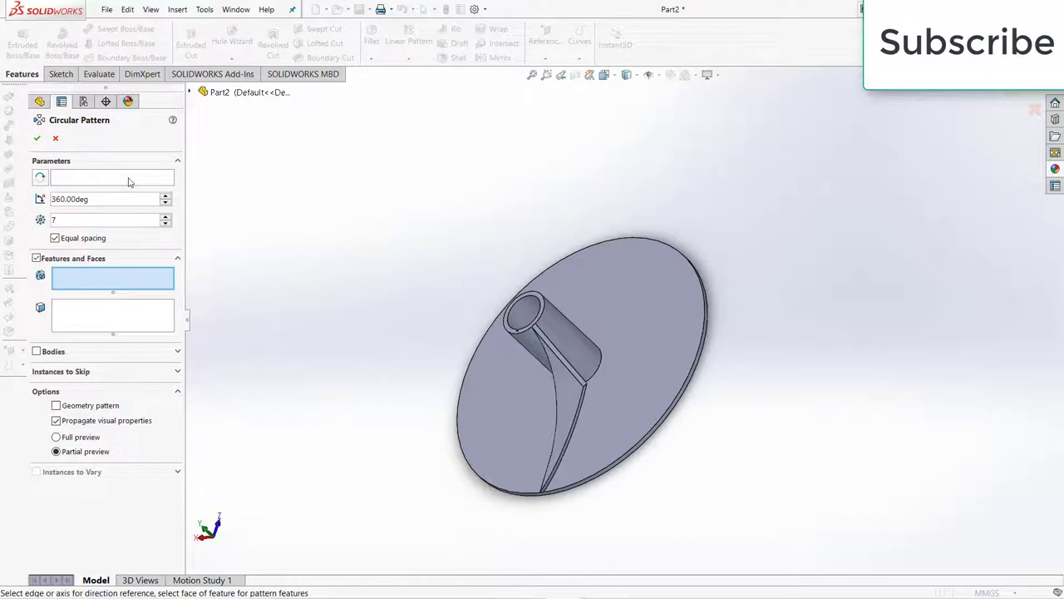
{"action": "left_click", "coordinate": [56, 139]}
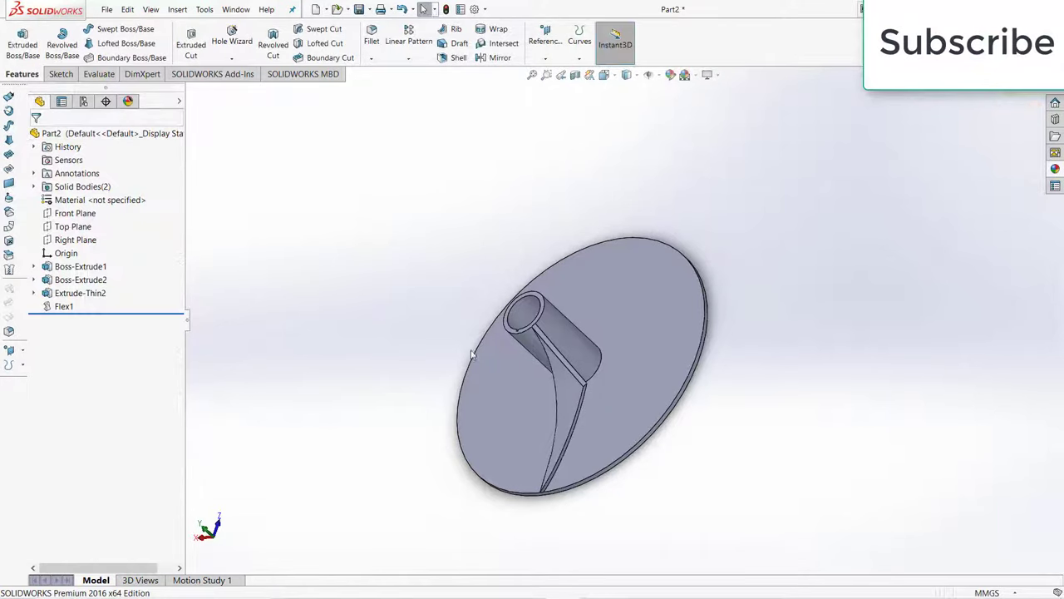
{"action": "left_click", "coordinate": [372, 37]}
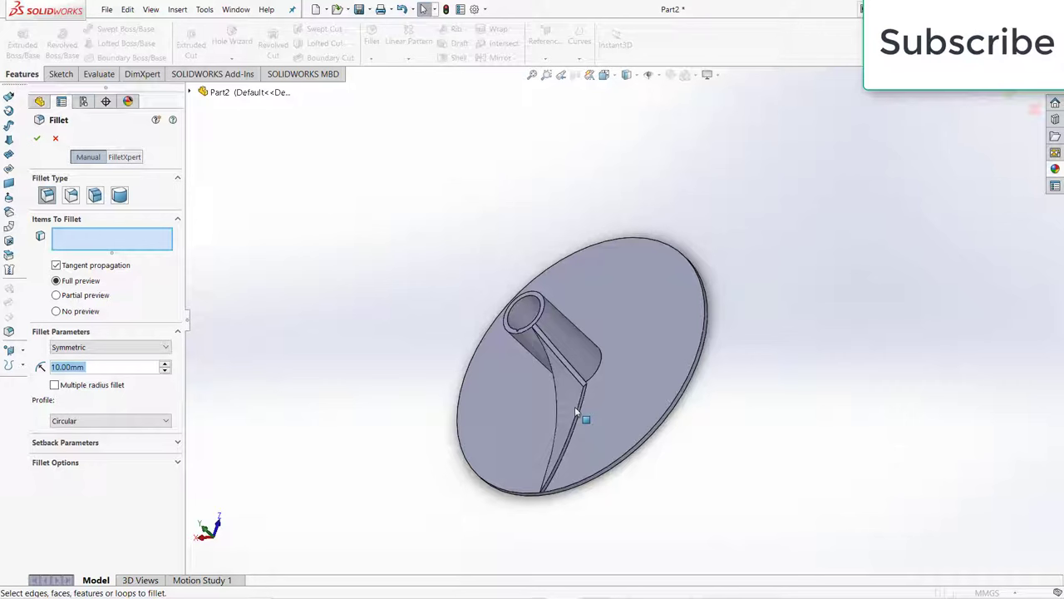
{"action": "left_click", "coordinate": [581, 400]}
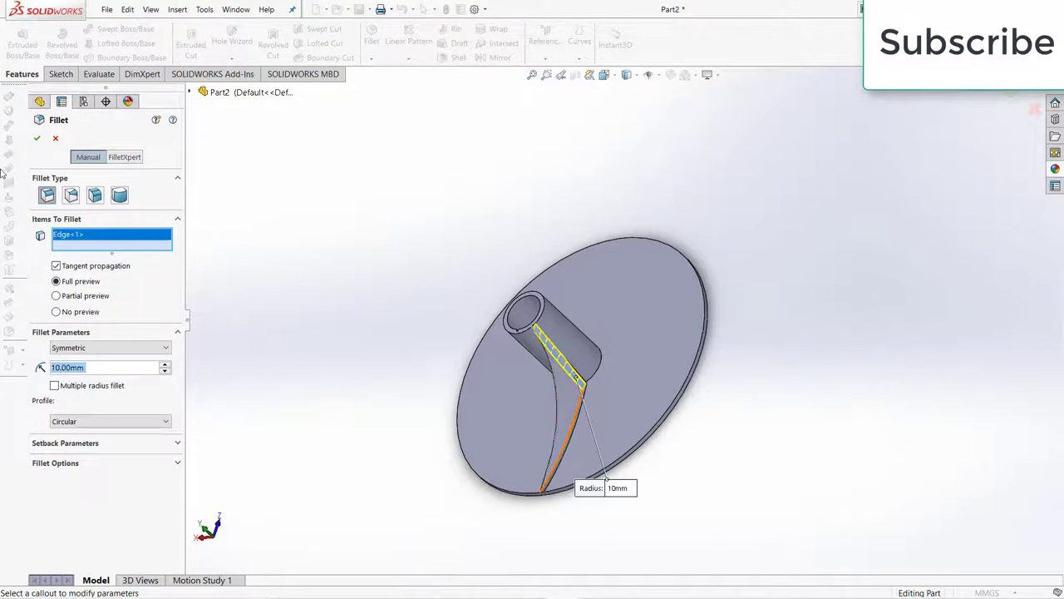
{"action": "left_click", "coordinate": [55, 139]}
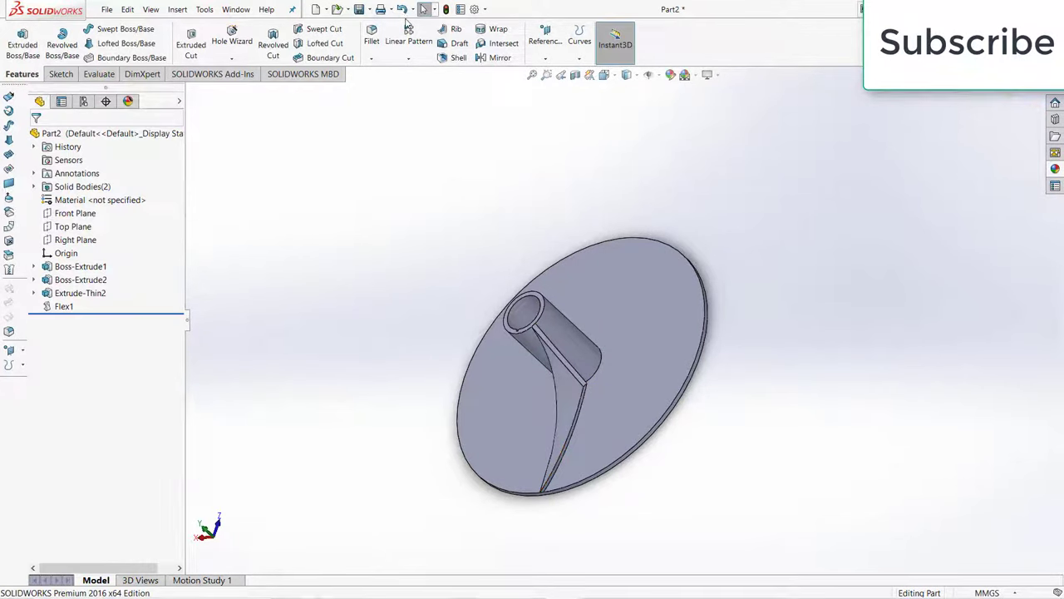
{"action": "left_click", "coordinate": [408, 38]}
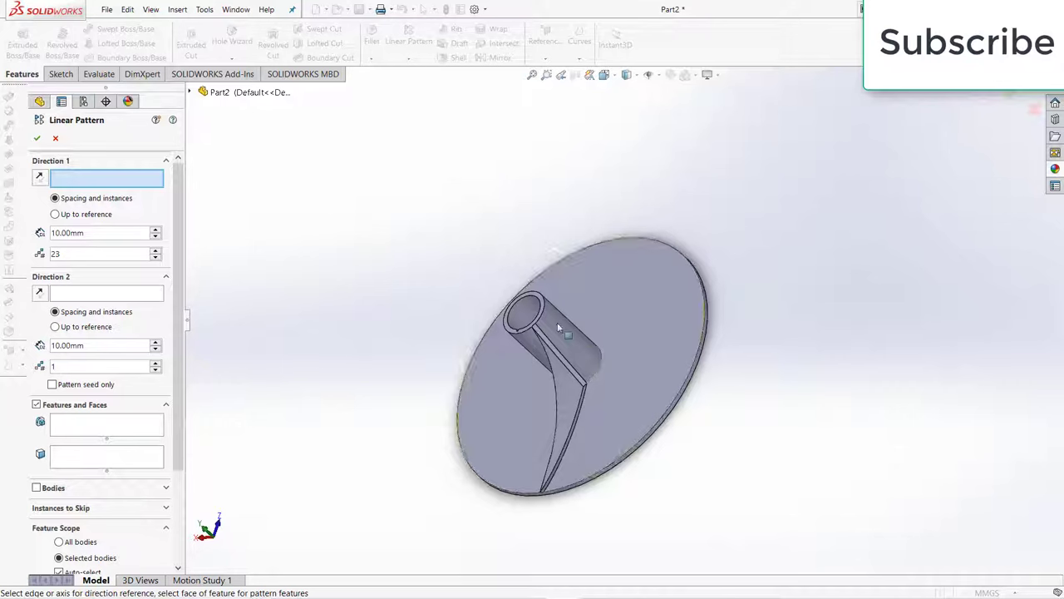
{"action": "left_click", "coordinate": [521, 311]}
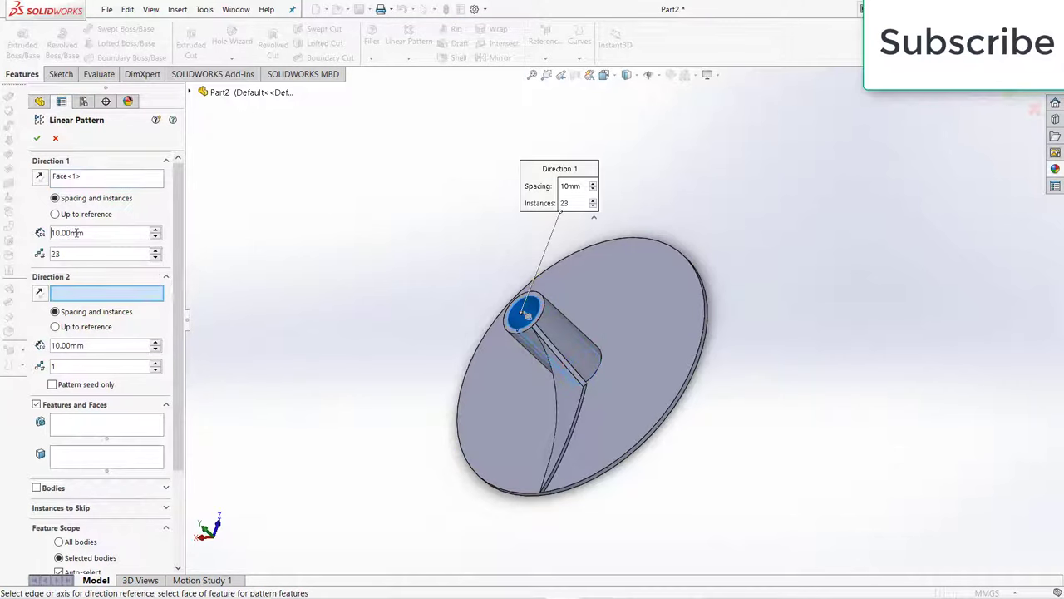
{"action": "left_click", "coordinate": [56, 138]}
- Circular-pattern the twisted blade body around the tube's inner face with 7 equally spaced instances over 360°
{"action": "left_click", "coordinate": [408, 59]}
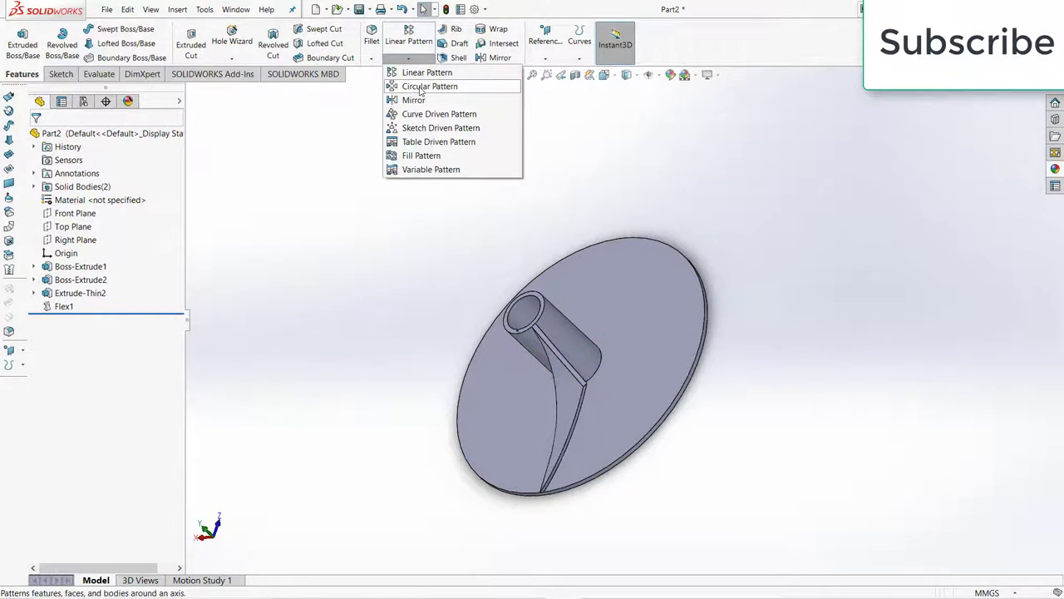
{"action": "left_click", "coordinate": [429, 83]}
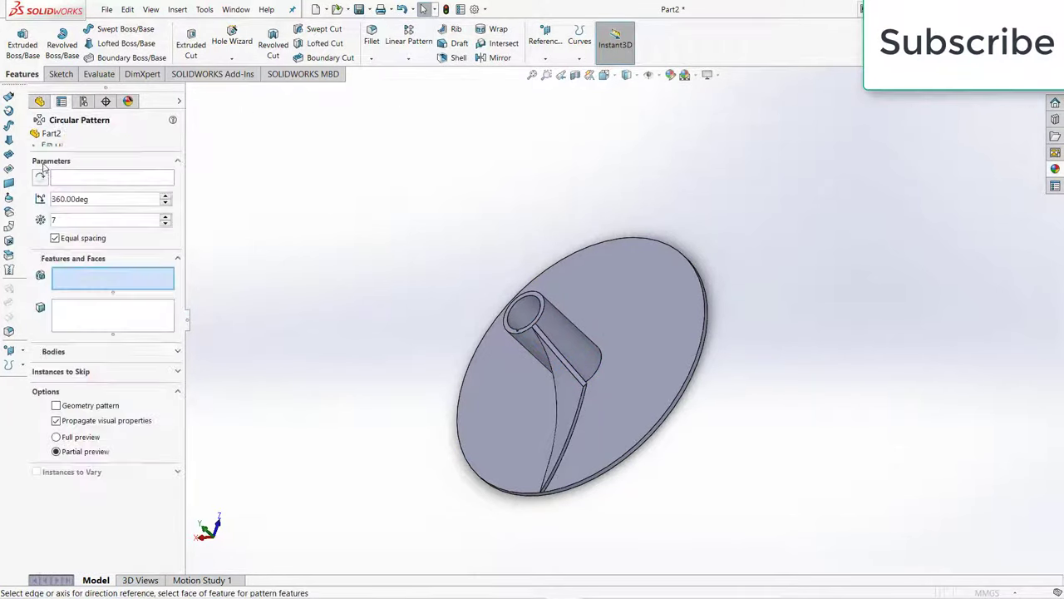
{"action": "left_click", "coordinate": [522, 316]}
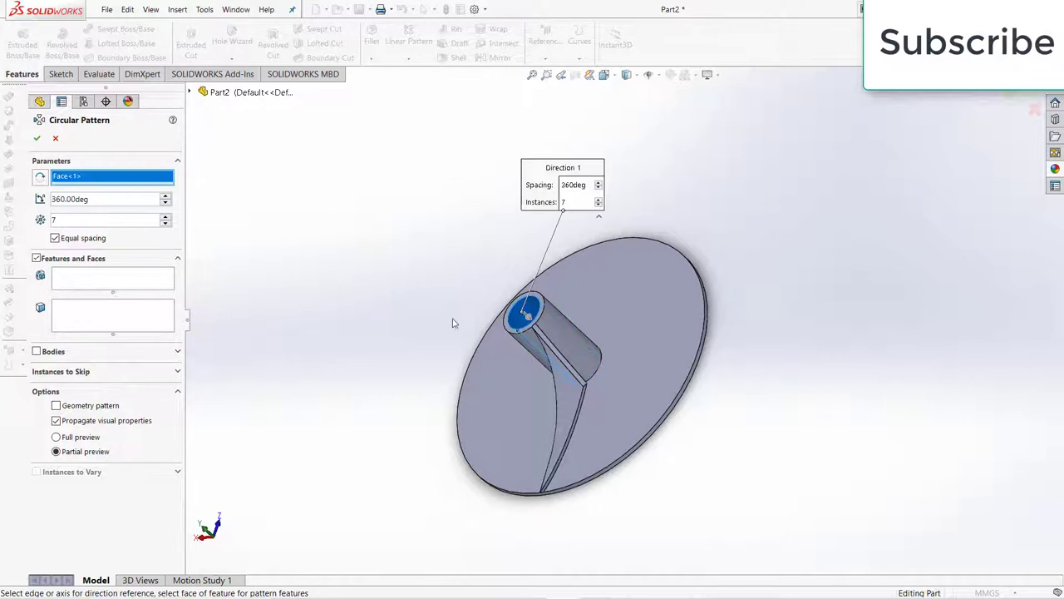
{"action": "left_click", "coordinate": [37, 352]}
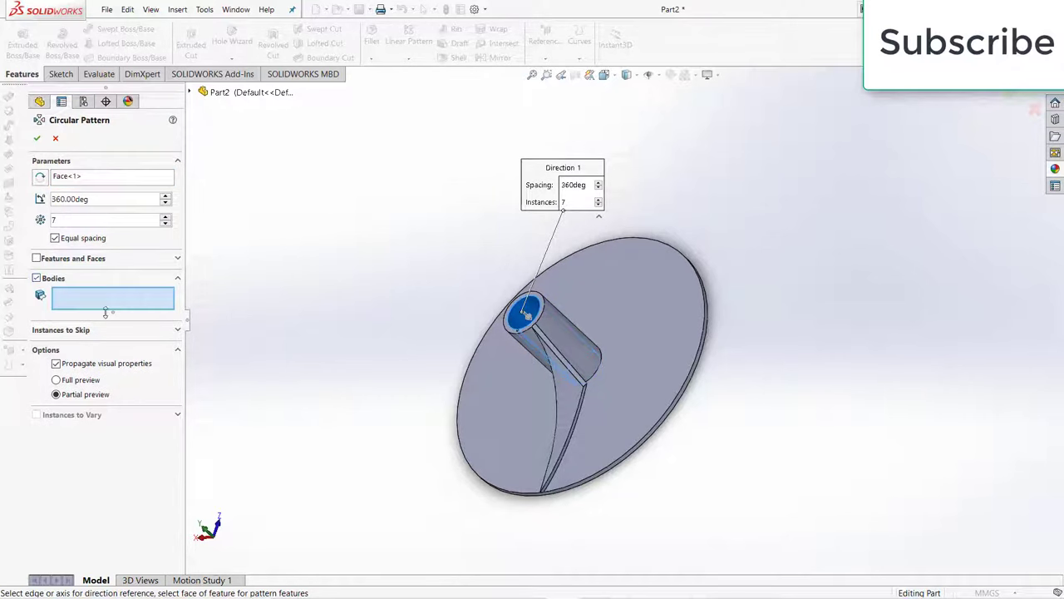
{"action": "left_click", "coordinate": [562, 426]}
{"action": "key", "text": "ctrl+1"}
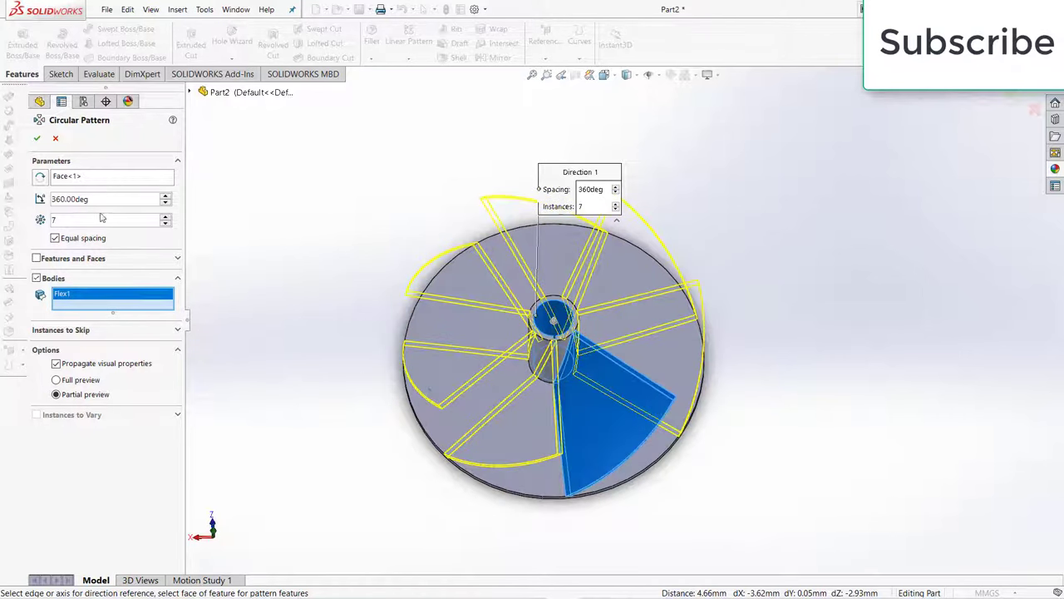
{"action": "left_click", "coordinate": [36, 139]}
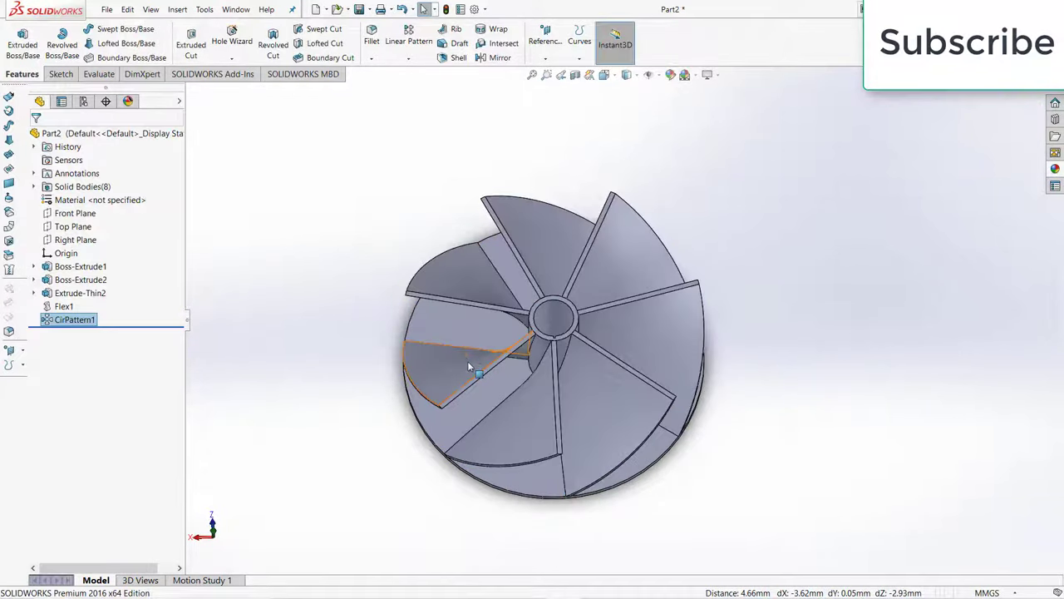
{"action": "middle_click_drag", "start_coordinate": [467, 361], "coordinate": [499, 275]}
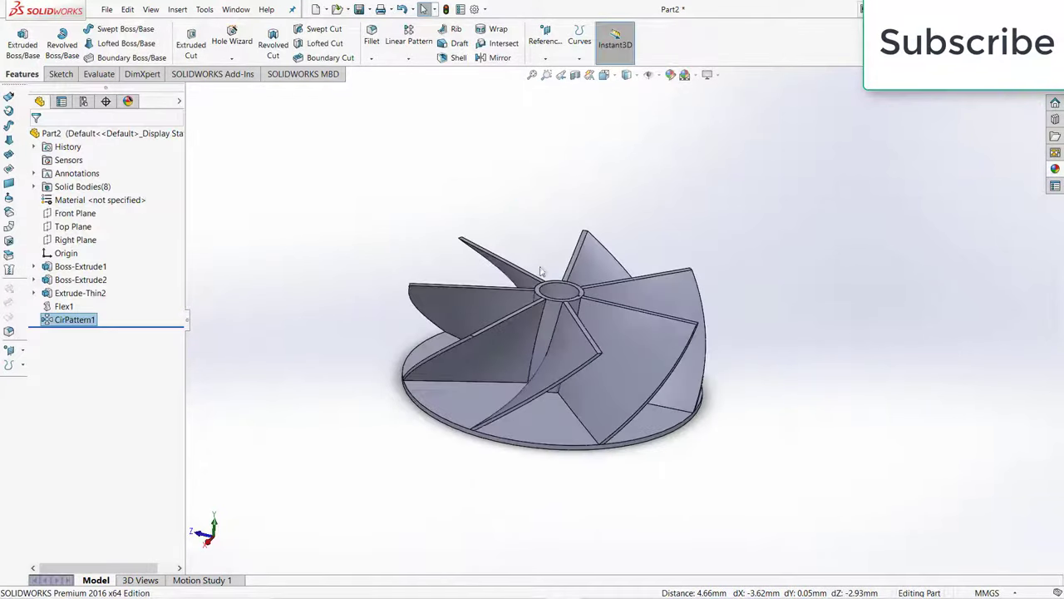
- Start a line sketch on the Front Plane and switch the model's display style to wireframe
{"action": "left_click", "coordinate": [76, 213]}
{"action": "left_click", "coordinate": [75, 201]}
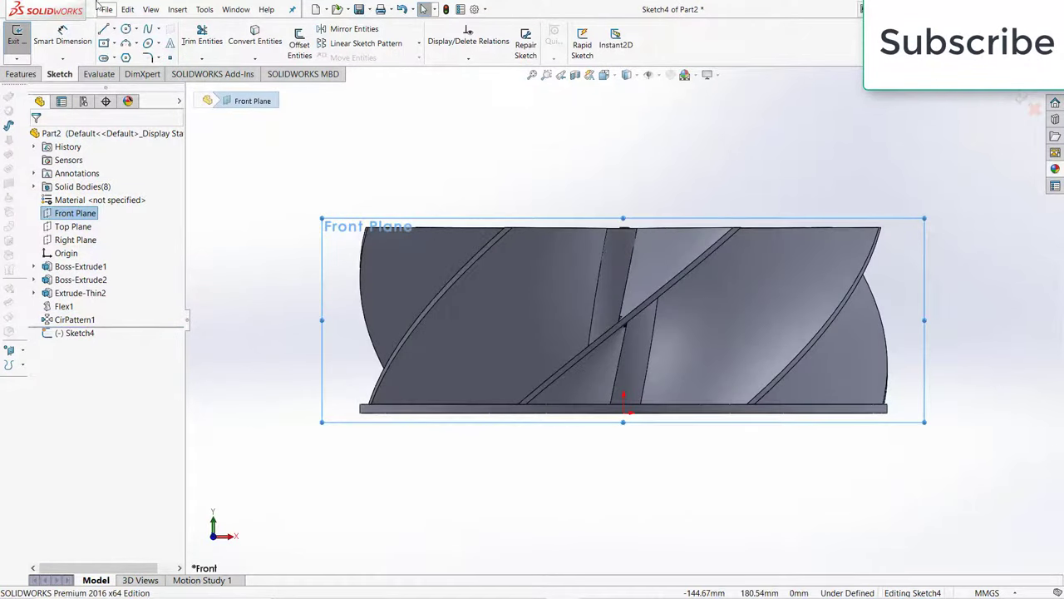
{"action": "left_click", "coordinate": [106, 30]}
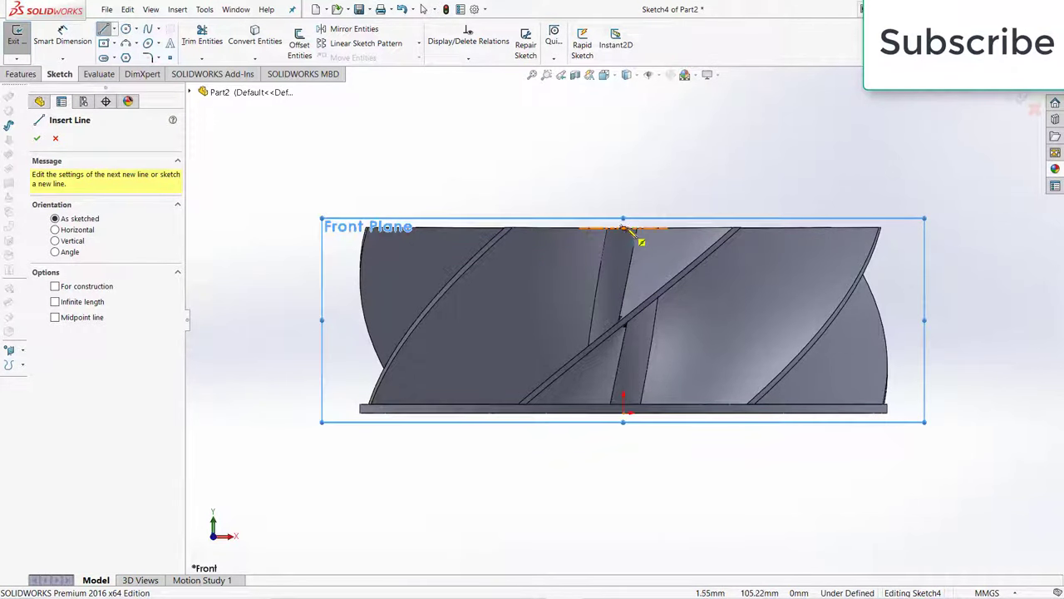
{"action": "left_click", "coordinate": [634, 75]}
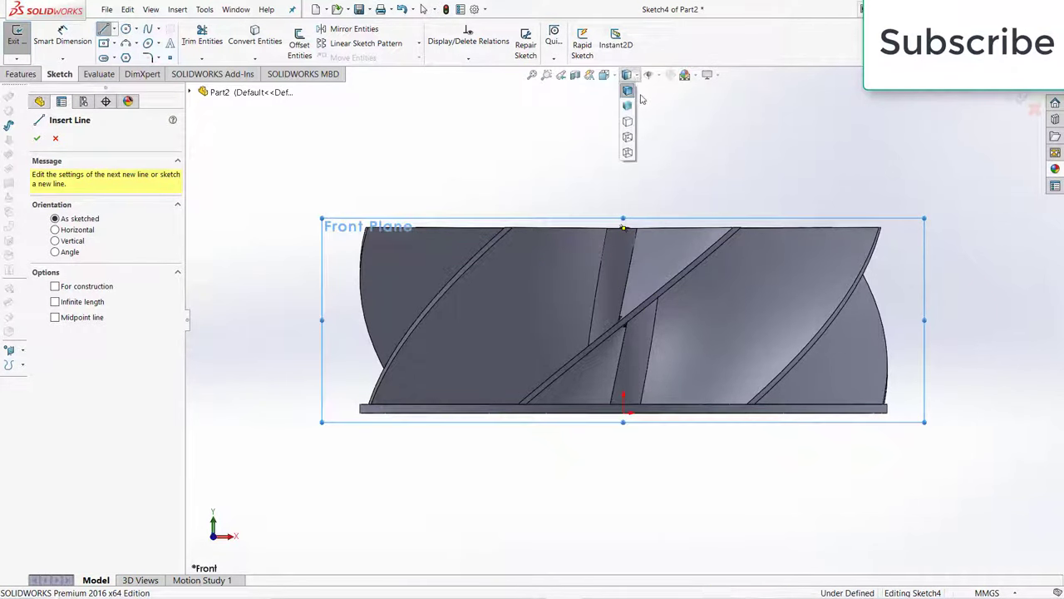
{"action": "left_click", "coordinate": [628, 154]}
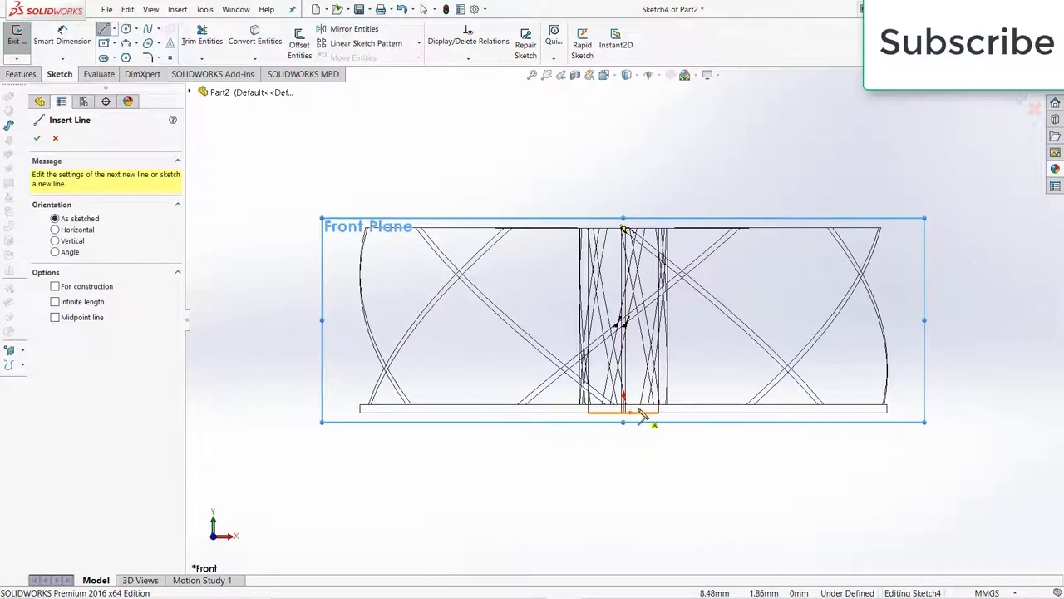
- Sketch a closed profile from the tube's top centre: about 59 mm across, 83 mm sloping down, 80 mm to the disc's rim, returning outside the blades
{"action": "left_click", "coordinate": [624, 228]}
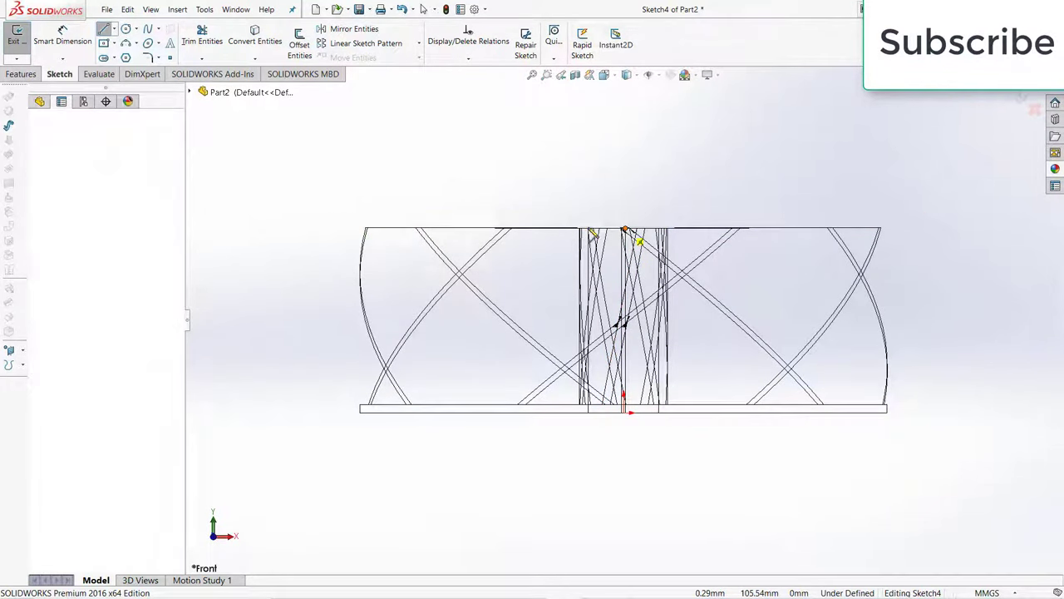
{"action": "left_click", "coordinate": [522, 228]}
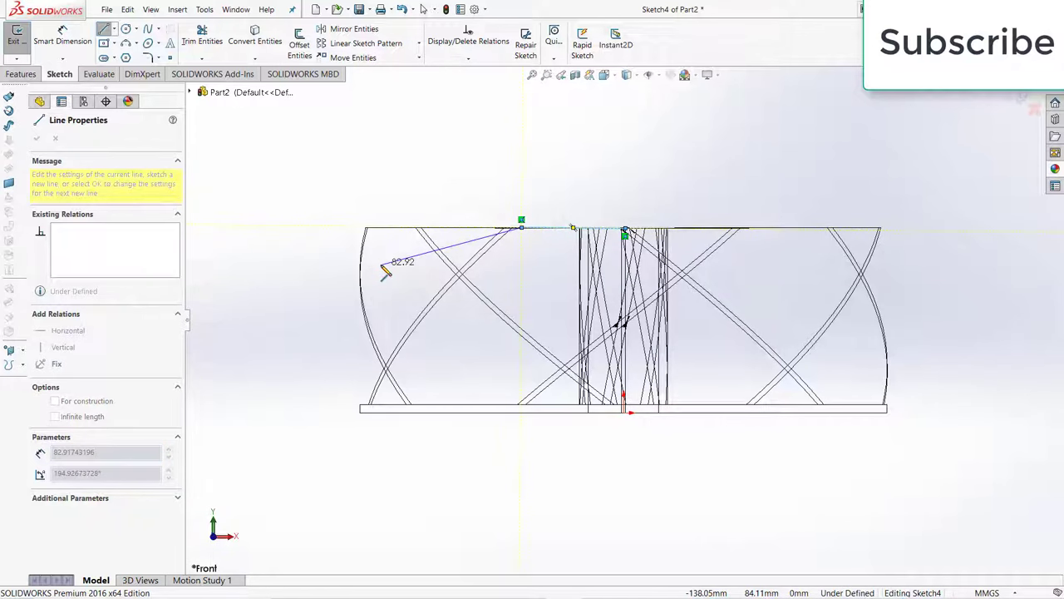
{"action": "left_click", "coordinate": [381, 264]}
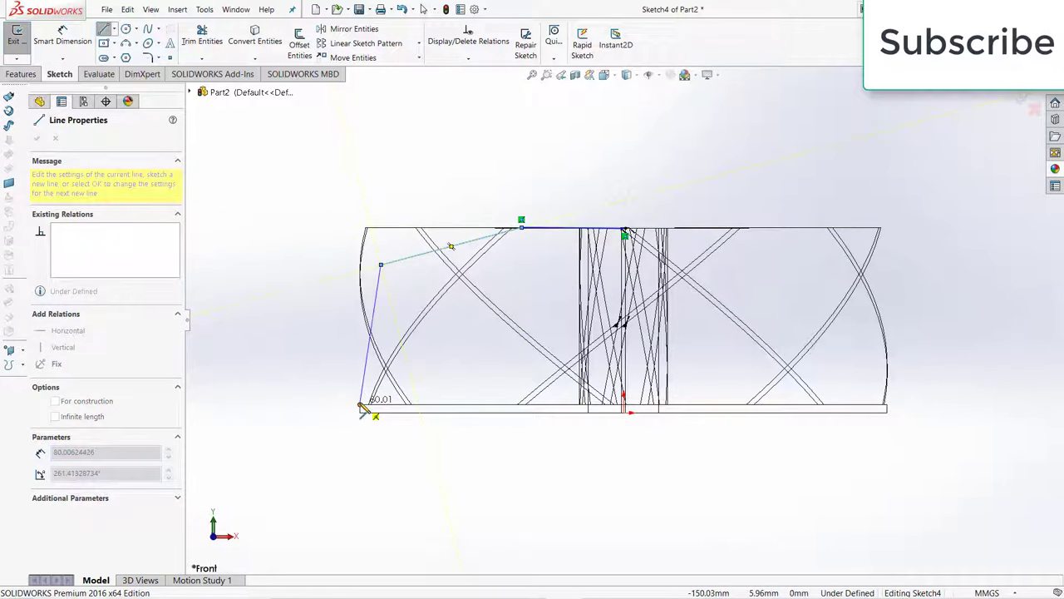
{"action": "left_click", "coordinate": [359, 407]}
{"action": "left_click", "coordinate": [299, 405]}
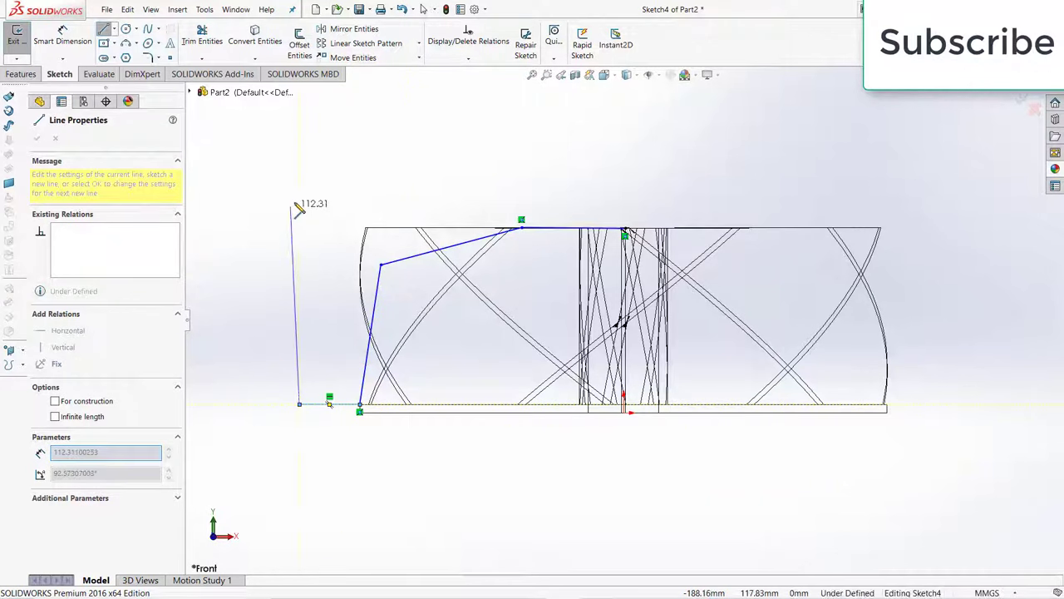
{"action": "left_click", "coordinate": [299, 183]}
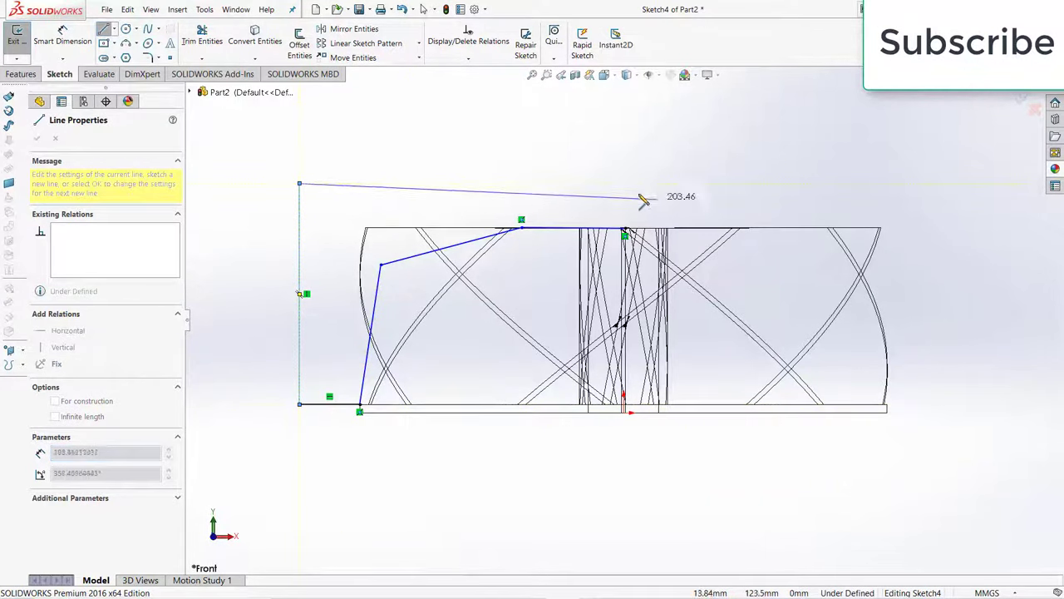
{"action": "left_click", "coordinate": [624, 182]}
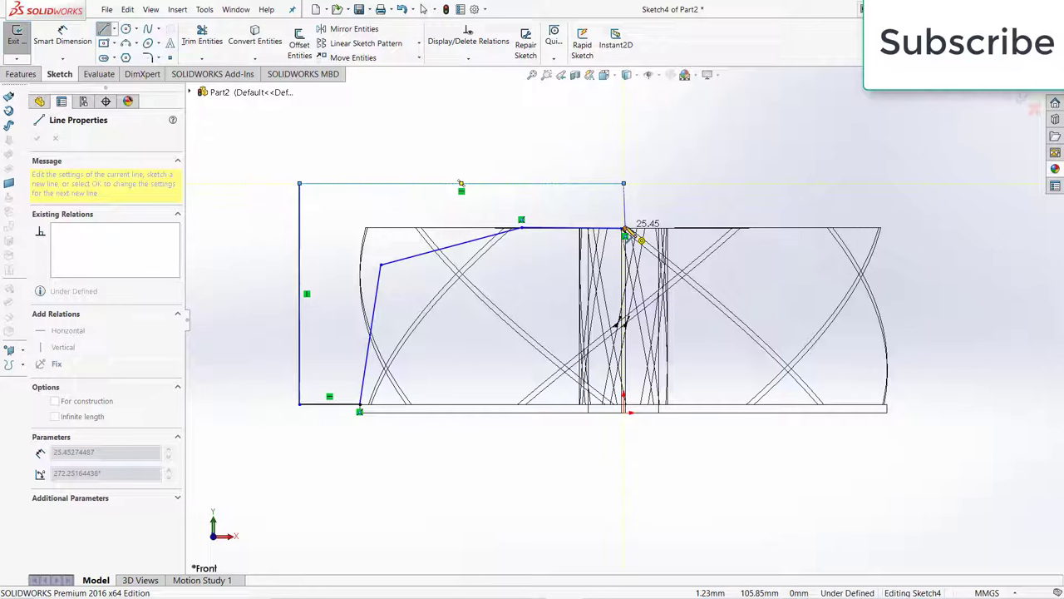
{"action": "left_click", "coordinate": [624, 229]}
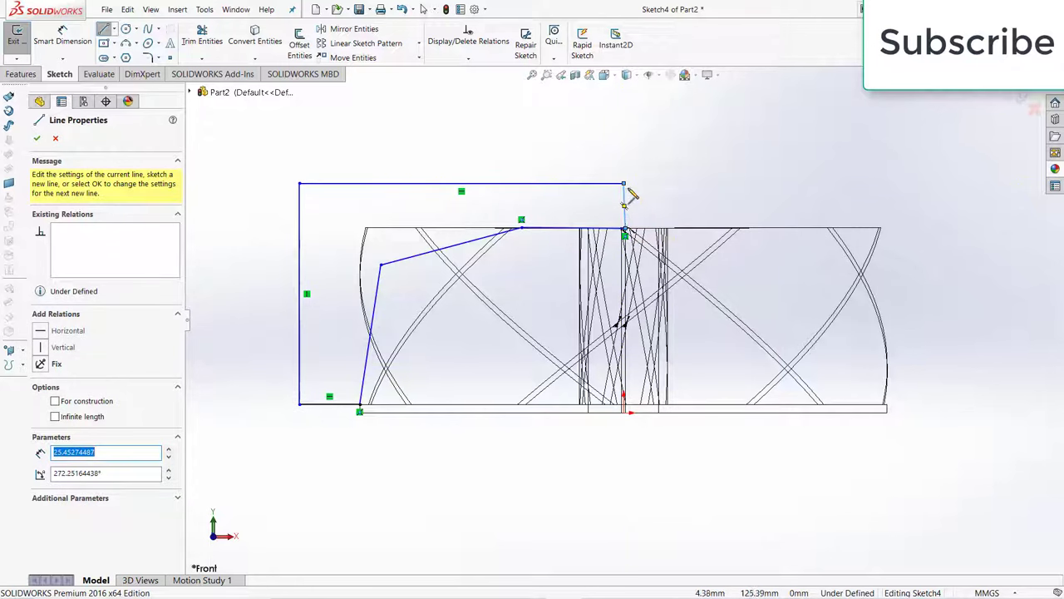
{"action": "key", "text": "Escape"}
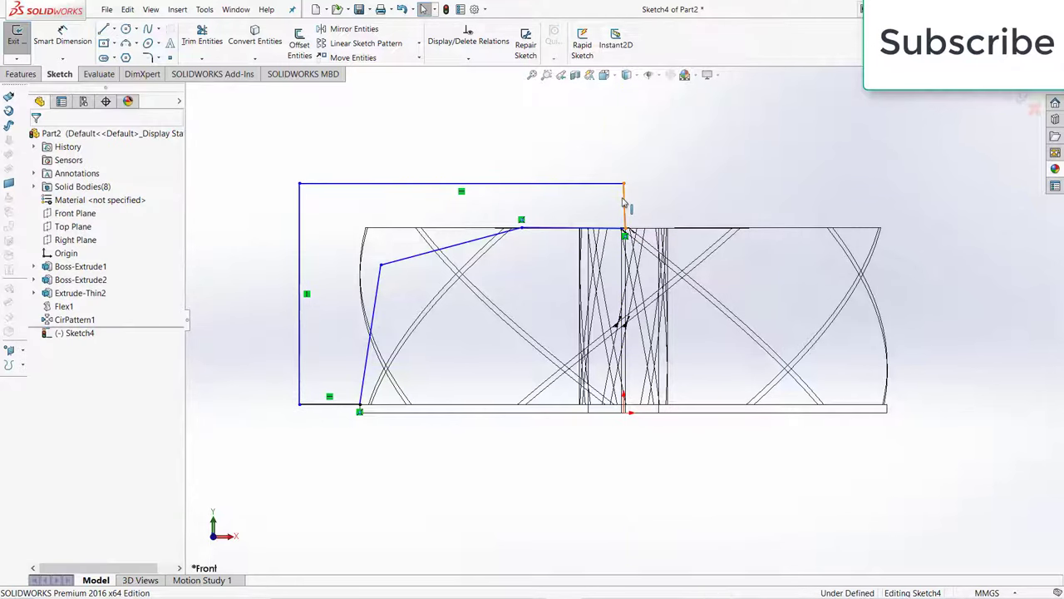
- Make the short closing line above the tube's centre vertical
{"action": "left_click", "coordinate": [623, 201]}
{"action": "left_click", "coordinate": [670, 152]}
{"action": "left_click", "coordinate": [660, 201]}
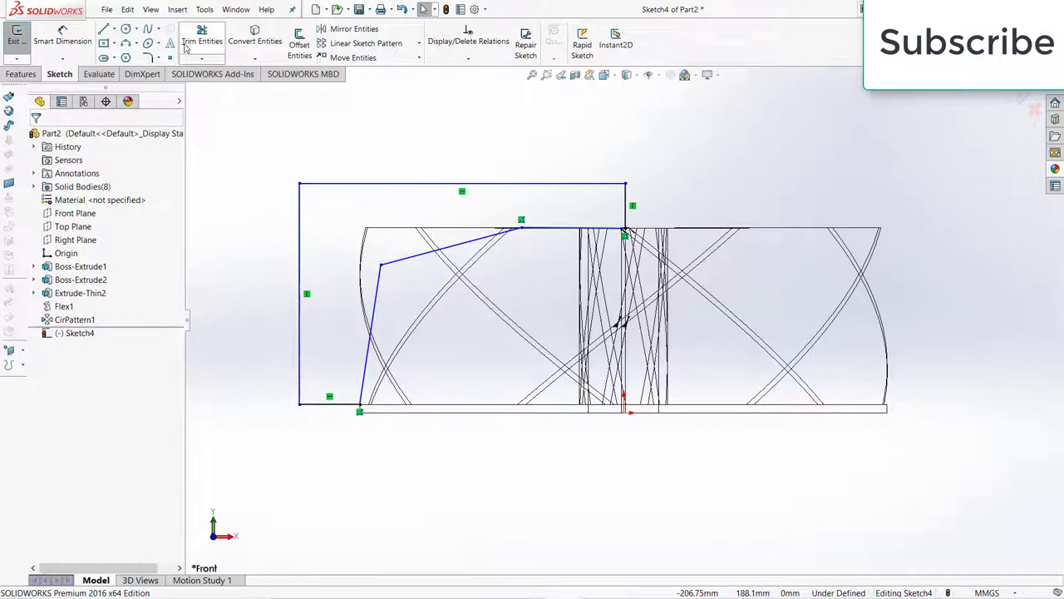
- Round both corners of the profile's sloping line with 60 mm sketch fillets
{"action": "left_click", "coordinate": [147, 58]}
{"action": "scroll", "coordinate": [415, 149], "scroll_direction": "down", "scroll_amount": 3}
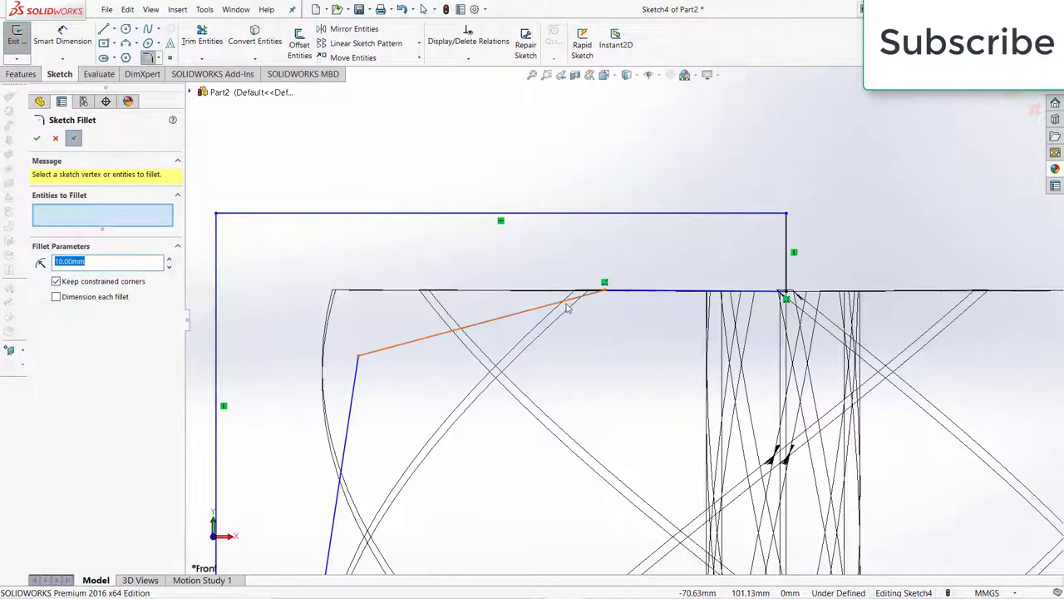
{"action": "left_click", "coordinate": [570, 299]}
{"action": "left_click", "coordinate": [619, 294]}
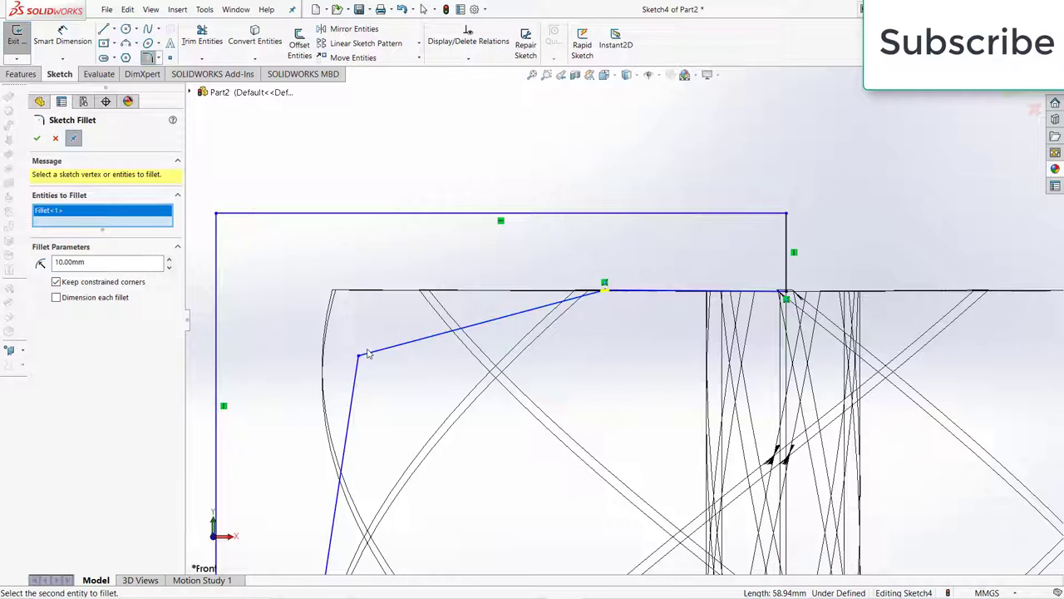
{"action": "left_click", "coordinate": [356, 379]}
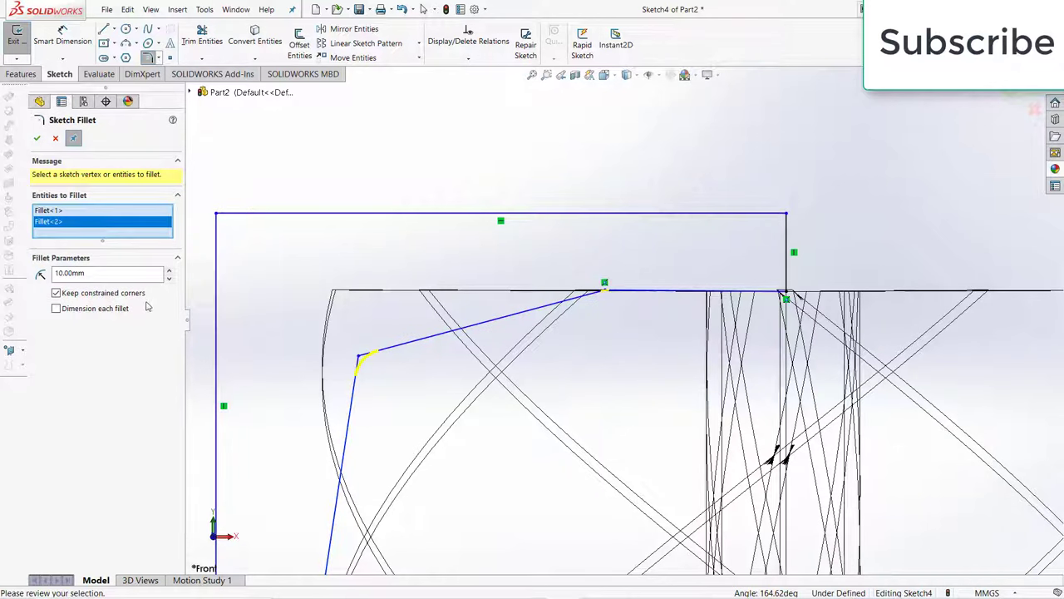
{"action": "left_click", "coordinate": [170, 271]}
{"action": "left_click", "coordinate": [170, 271]}
{"action": "left_click", "coordinate": [170, 271]}
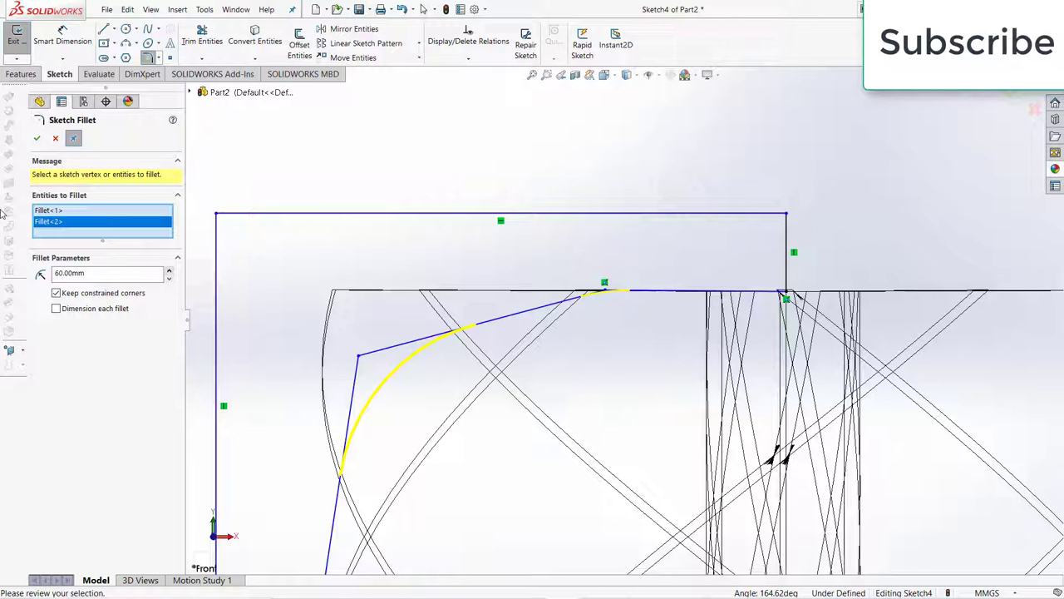
{"action": "left_click", "coordinate": [36, 138]}
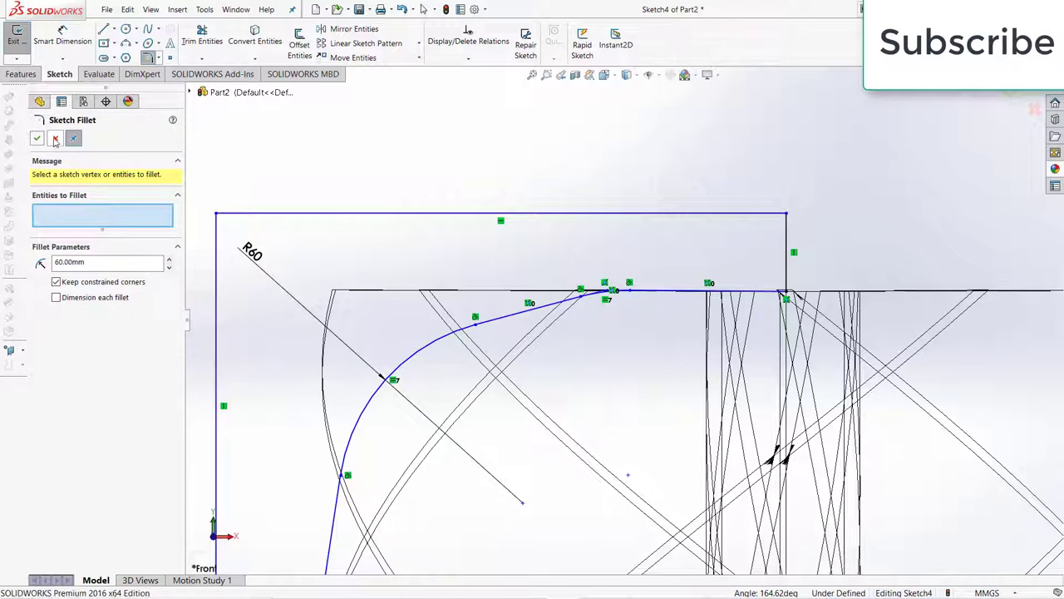
- Finish the sketch fillets and revolve-cut the closed profile 360° around its short vertical line to trim the blades
{"action": "left_click", "coordinate": [37, 138]}
{"action": "left_click", "coordinate": [21, 74]}
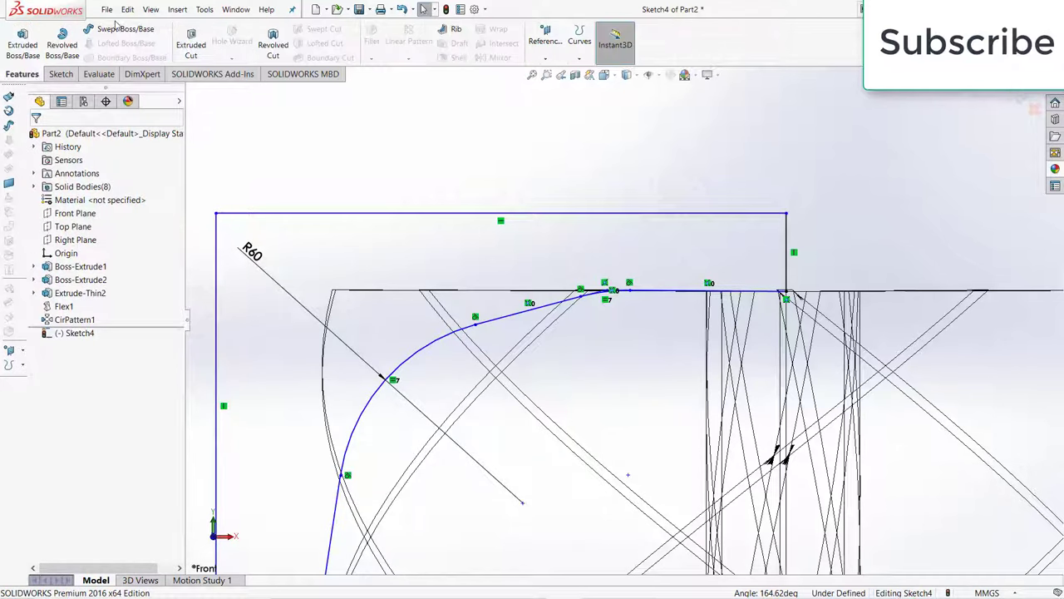
{"action": "left_click", "coordinate": [272, 35]}
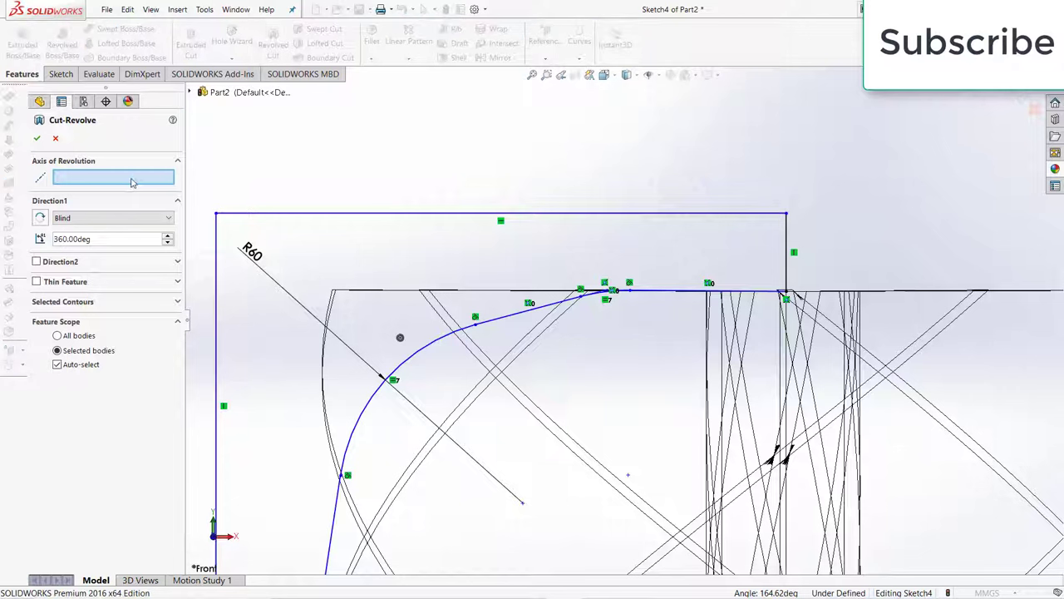
{"action": "left_click", "coordinate": [786, 271]}
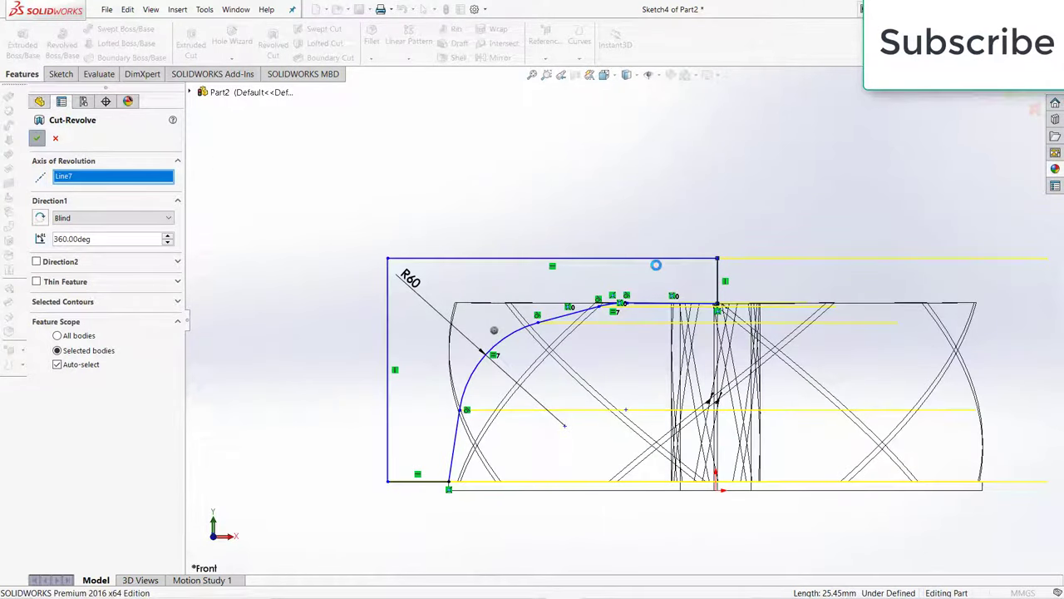
{"action": "key", "text": "Return"}
{"action": "left_click", "coordinate": [677, 247]}
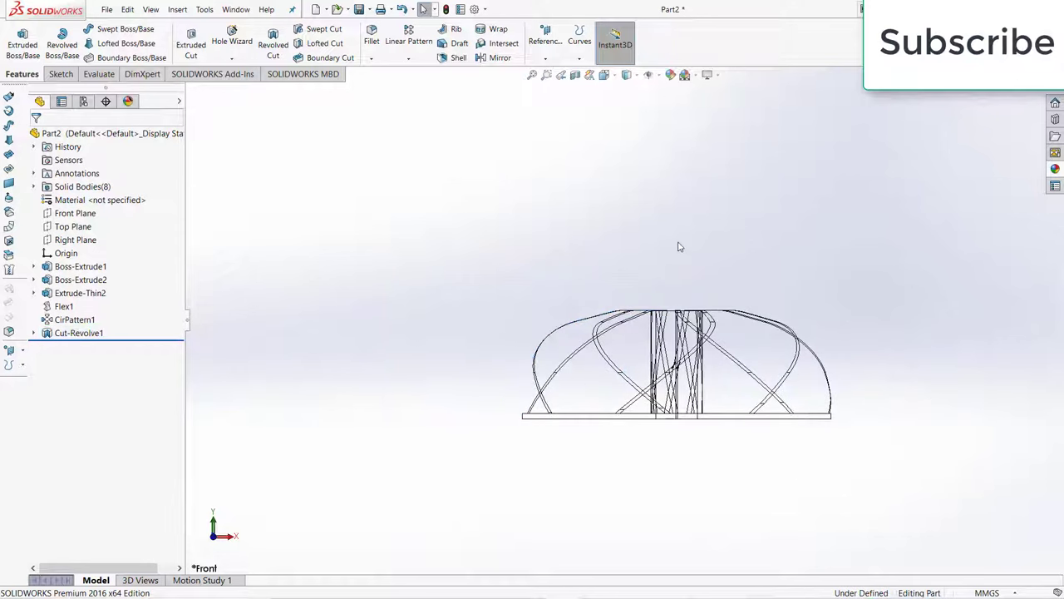
- Switch the impeller's display style to shaded with edges and view the trimmed blades at an angle
{"action": "left_click", "coordinate": [636, 75]}
{"action": "left_click", "coordinate": [627, 92]}
{"action": "mouse_move", "coordinate": [677, 197]}
{"action": "middle_mouse_down"}
{"action": "mouse_move", "coordinate": [711, 366]}
{"action": "mouse_move", "coordinate": [494, 452]}
{"action": "mouse_move", "coordinate": [561, 205]}
{"action": "mouse_move", "coordinate": [653, 273]}
{"action": "mouse_move", "coordinate": [684, 116]}
{"action": "mouse_move", "coordinate": [616, 43]}
{"action": "mouse_move", "coordinate": [619, 268]}
{"action": "middle_mouse_up"}
{"action": "scroll", "coordinate": [619, 268], "scroll_direction": "up", "scroll_amount": 1}
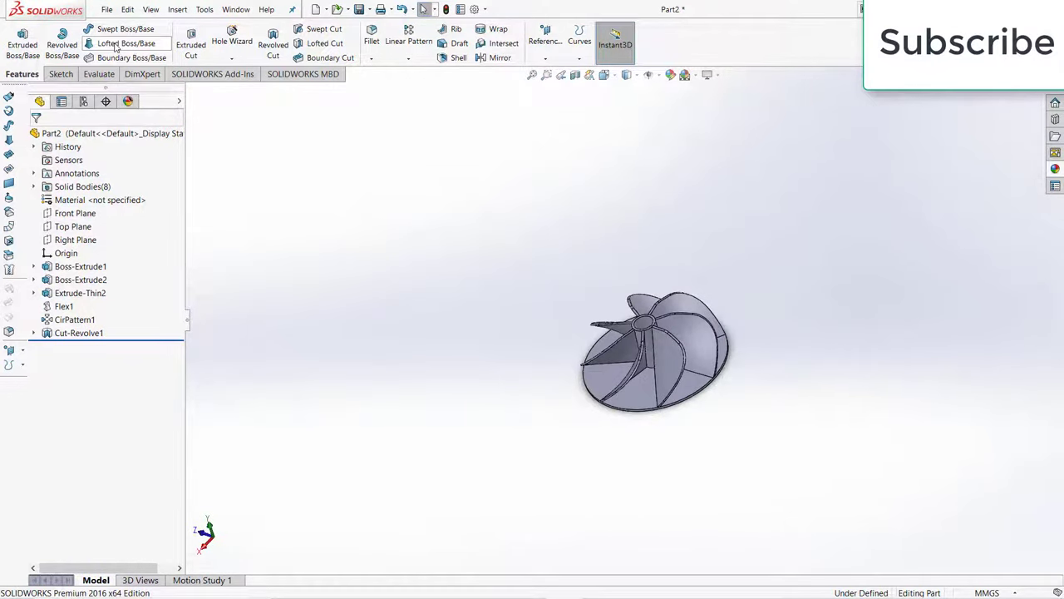
- Create a new part document and start a sketch on its Front Plane
{"action": "left_click", "coordinate": [111, 8]}
{"action": "left_click", "coordinate": [121, 27]}
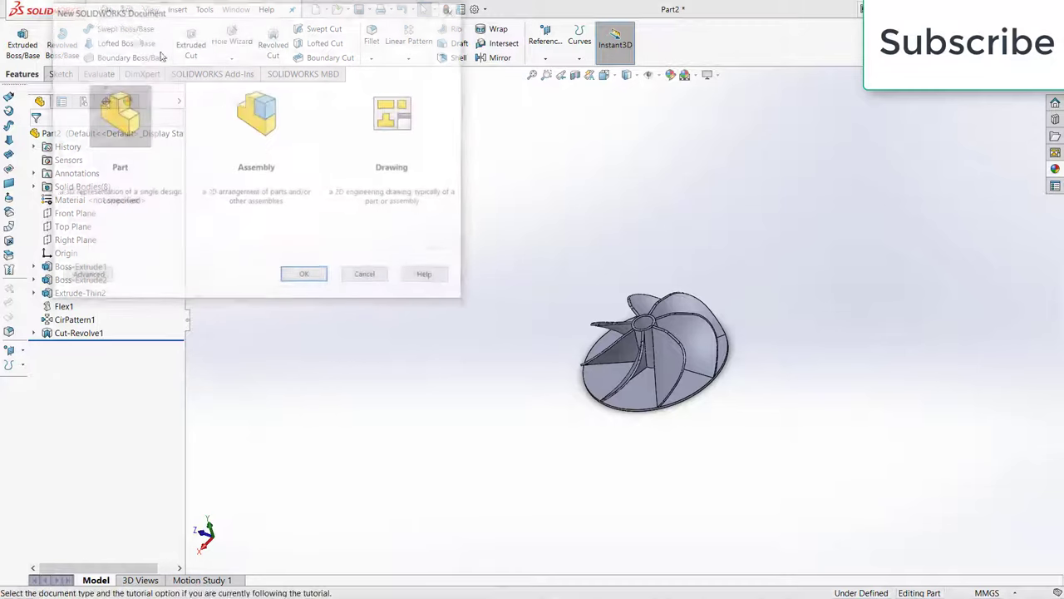
{"action": "left_click", "coordinate": [318, 281]}
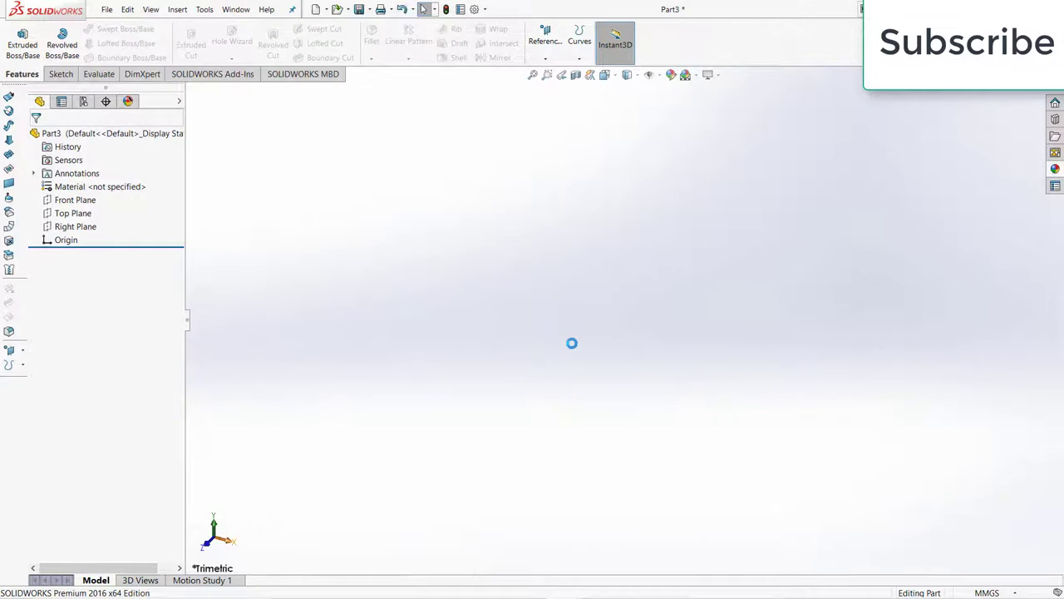
{"action": "left_click", "coordinate": [75, 203]}
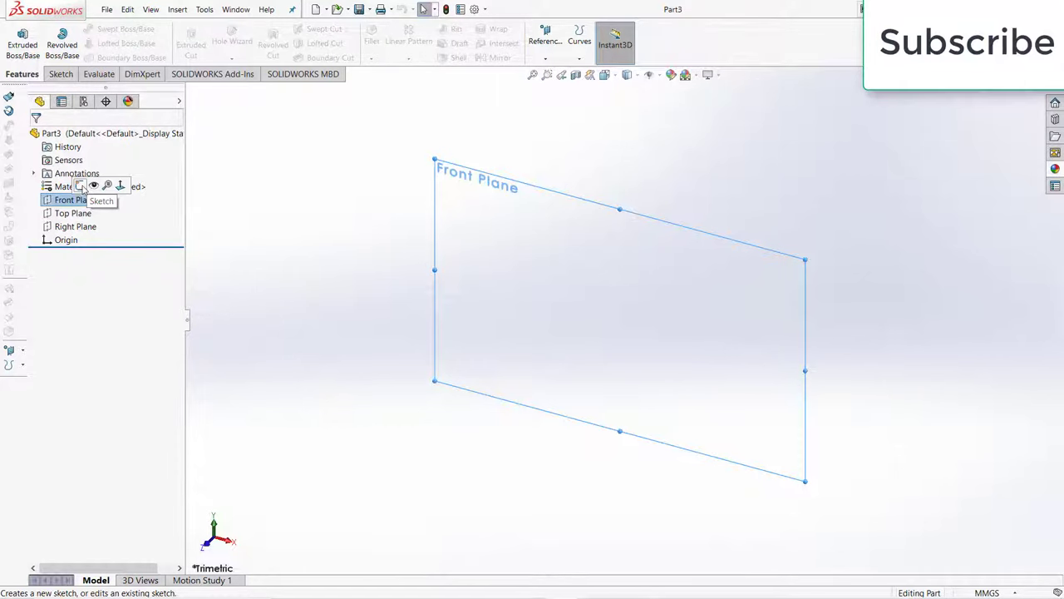
{"action": "left_click", "coordinate": [81, 186]}
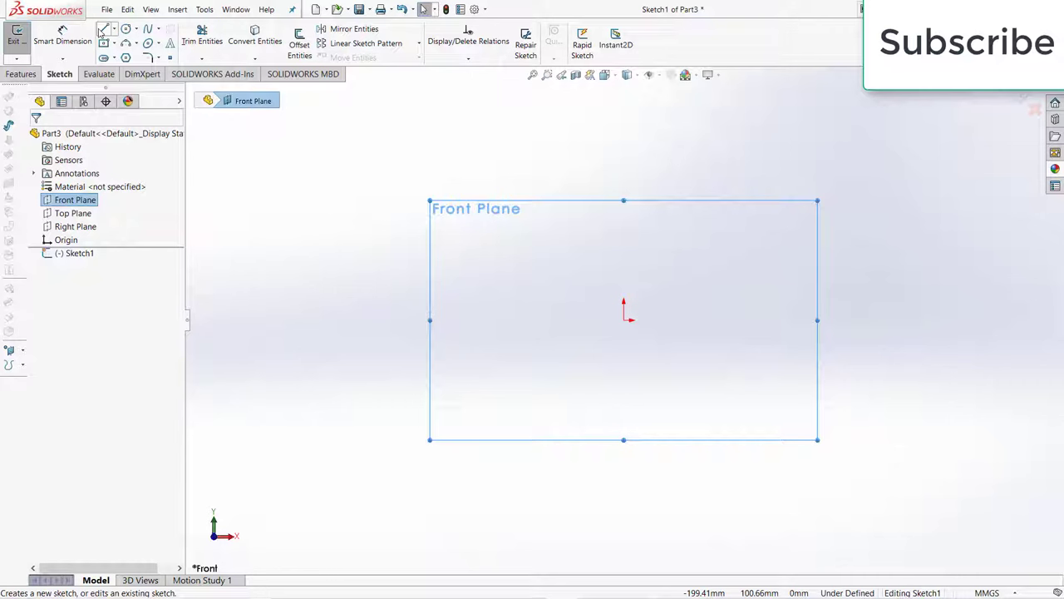
- Sketch a vertical centerline about 68 mm long upward from the origin
{"action": "left_click", "coordinate": [114, 30]}
{"action": "left_click", "coordinate": [123, 57]}
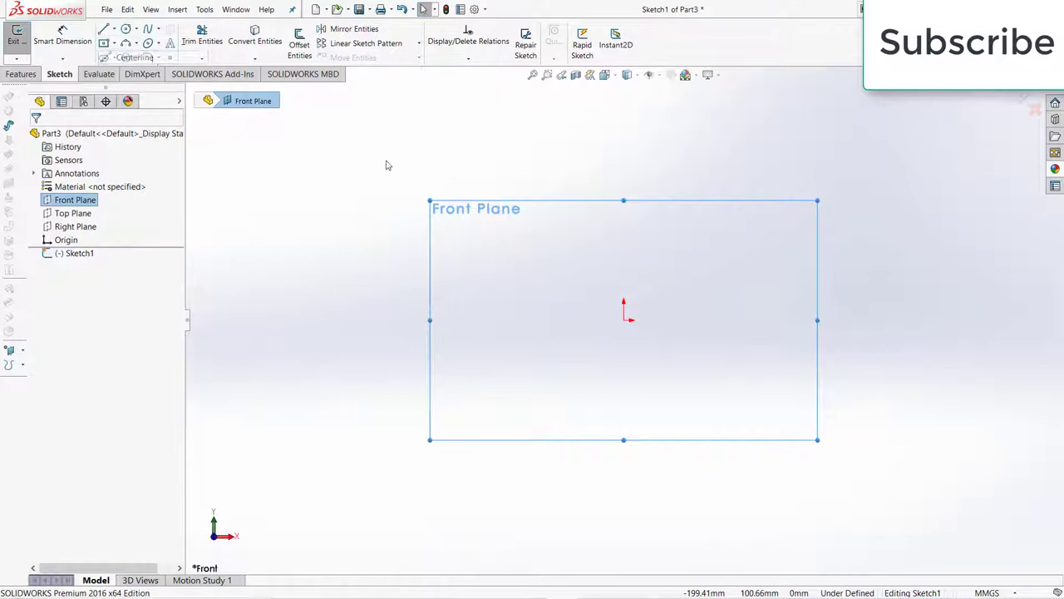
{"action": "left_click", "coordinate": [624, 321]}
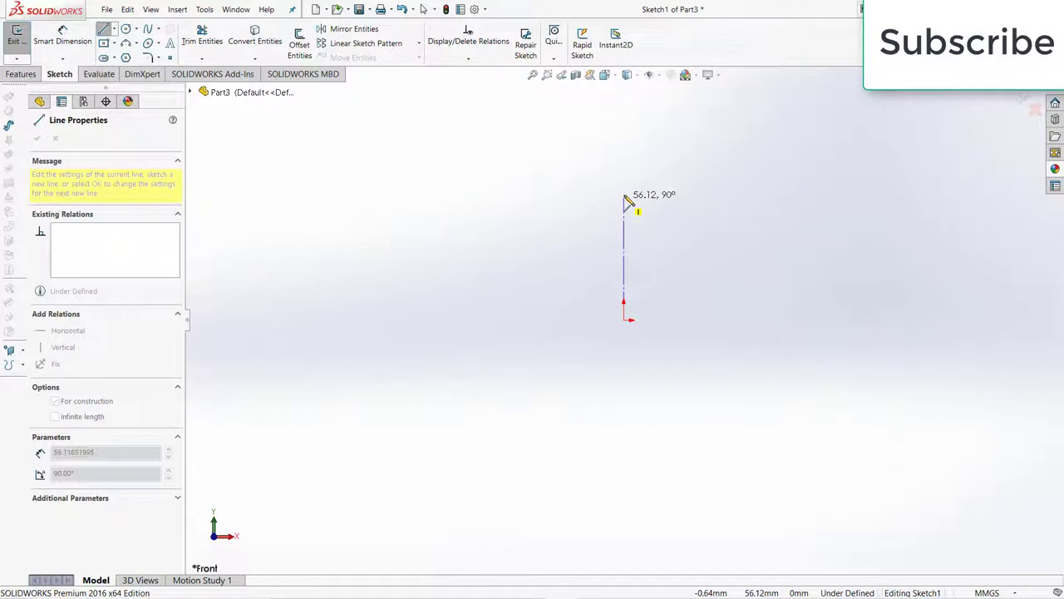
{"action": "left_click", "coordinate": [626, 173]}
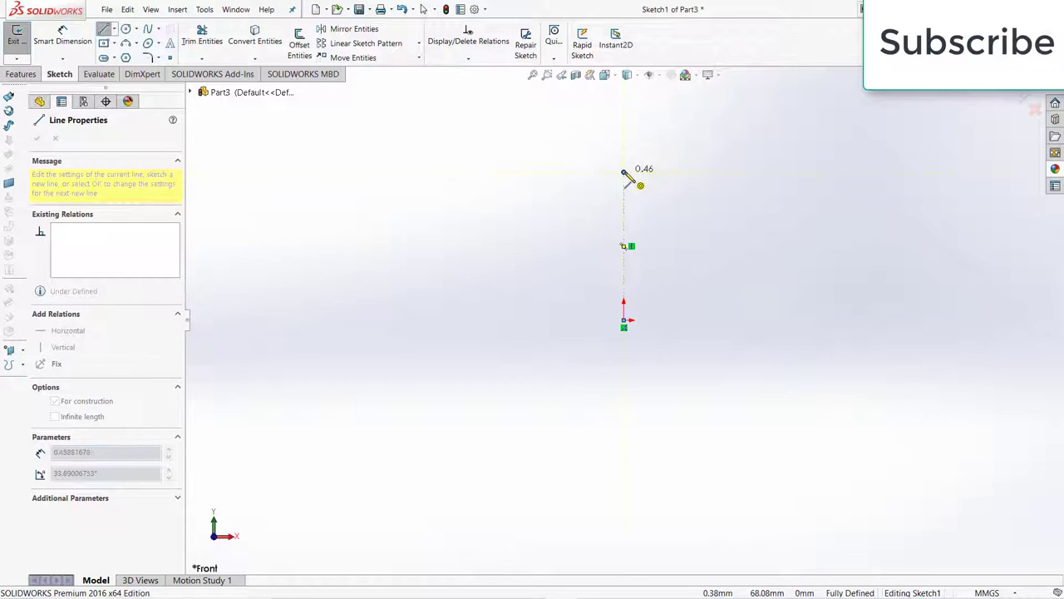
{"action": "key", "text": "Escape"}
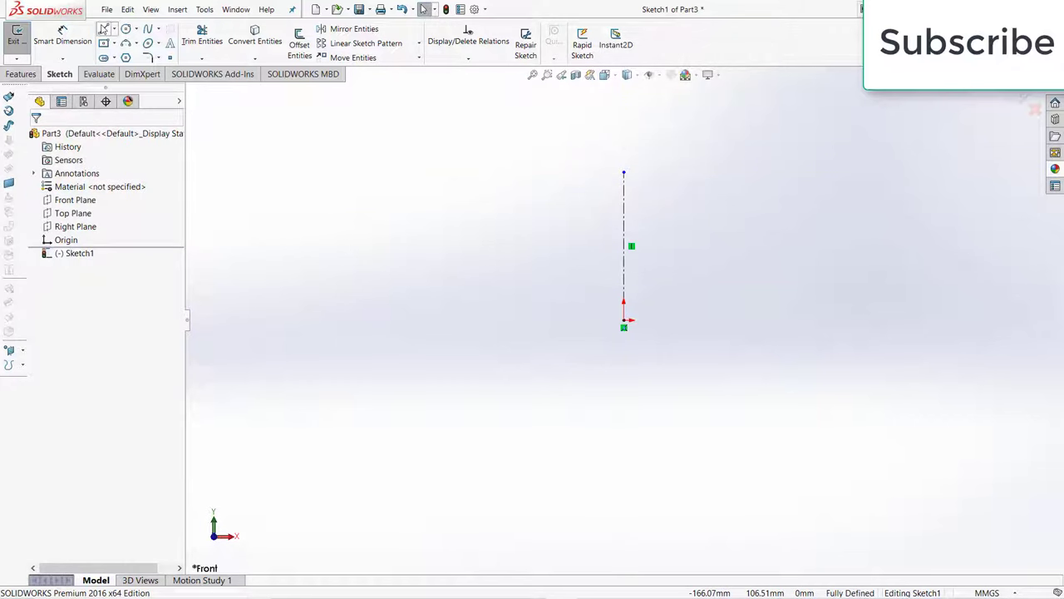
- Sketch a separate line about 117 mm long, starting level with the centerline's top end and sloping down away from it
{"action": "left_click", "coordinate": [104, 29]}
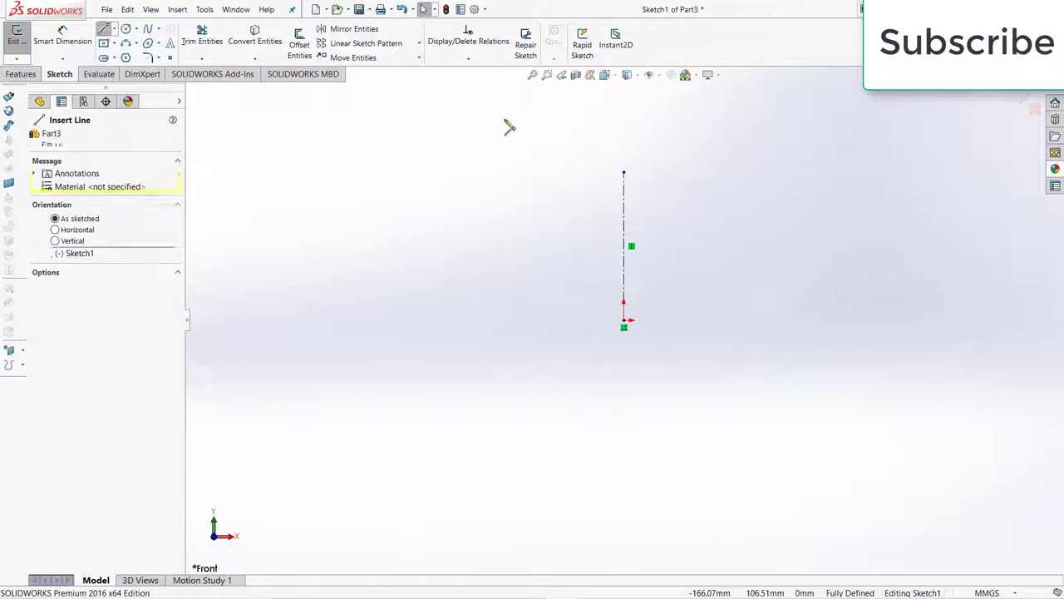
{"action": "left_click", "coordinate": [689, 173]}
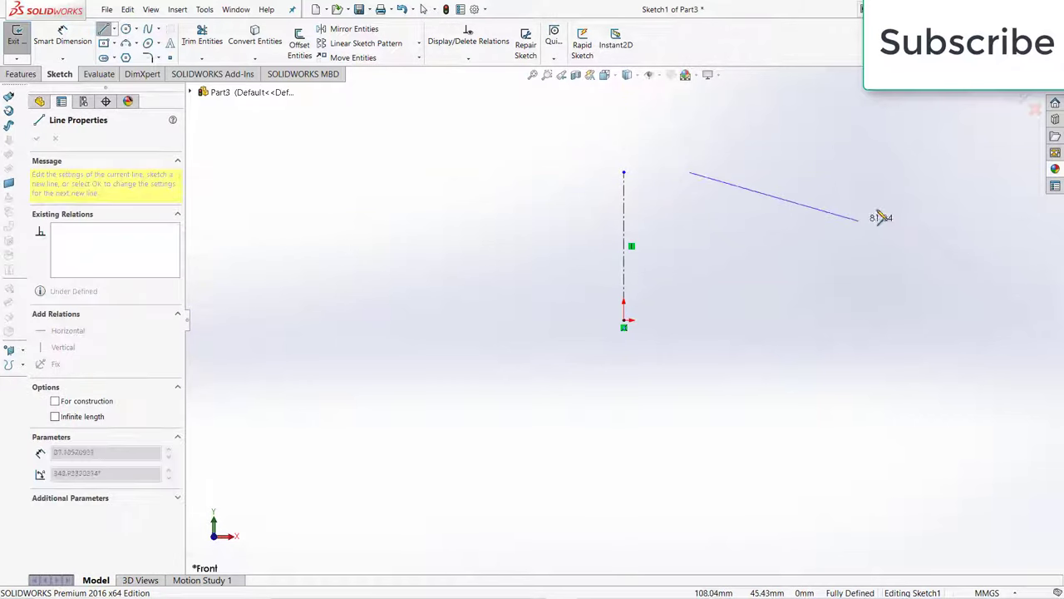
{"action": "double_click", "coordinate": [933, 223]}
{"action": "key", "text": "Escape"}
- Sketch a horizontal line about 146 mm long from the origin, beneath the sloping line
{"action": "left_click", "coordinate": [103, 29]}
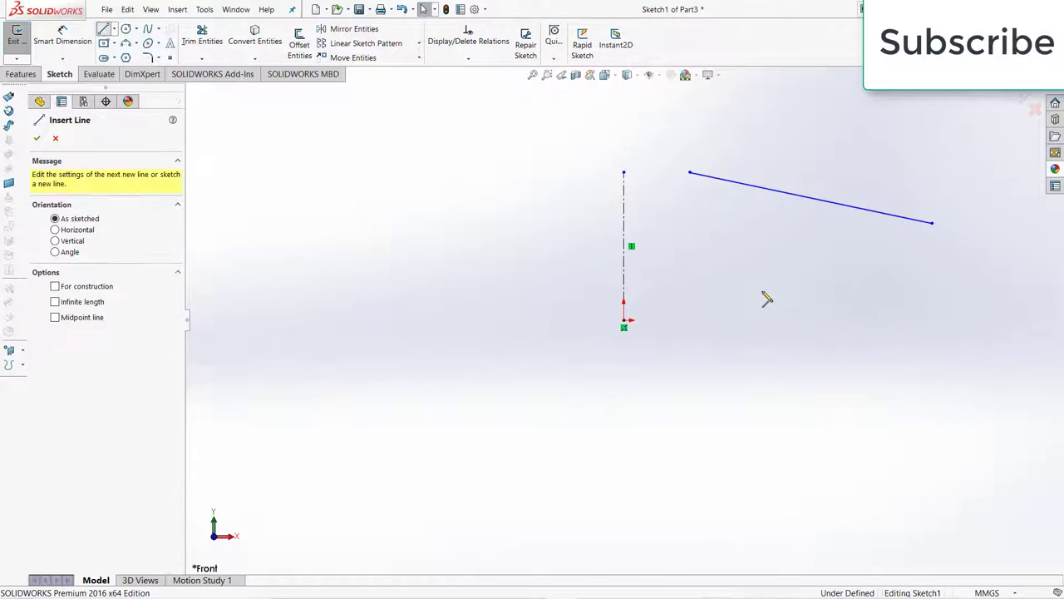
{"action": "left_click", "coordinate": [624, 321]}
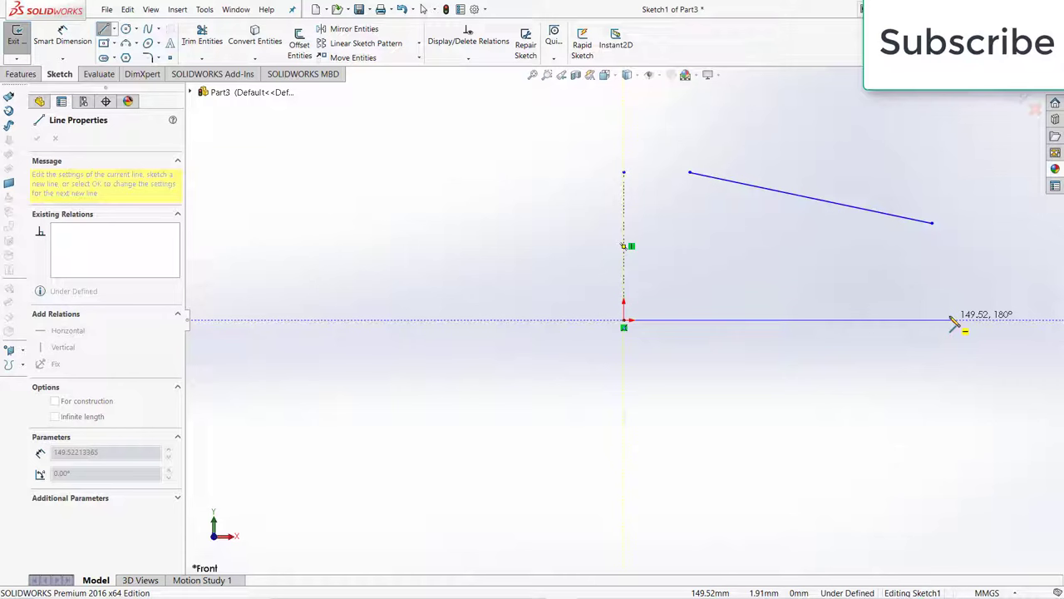
{"action": "double_click", "coordinate": [942, 321]}
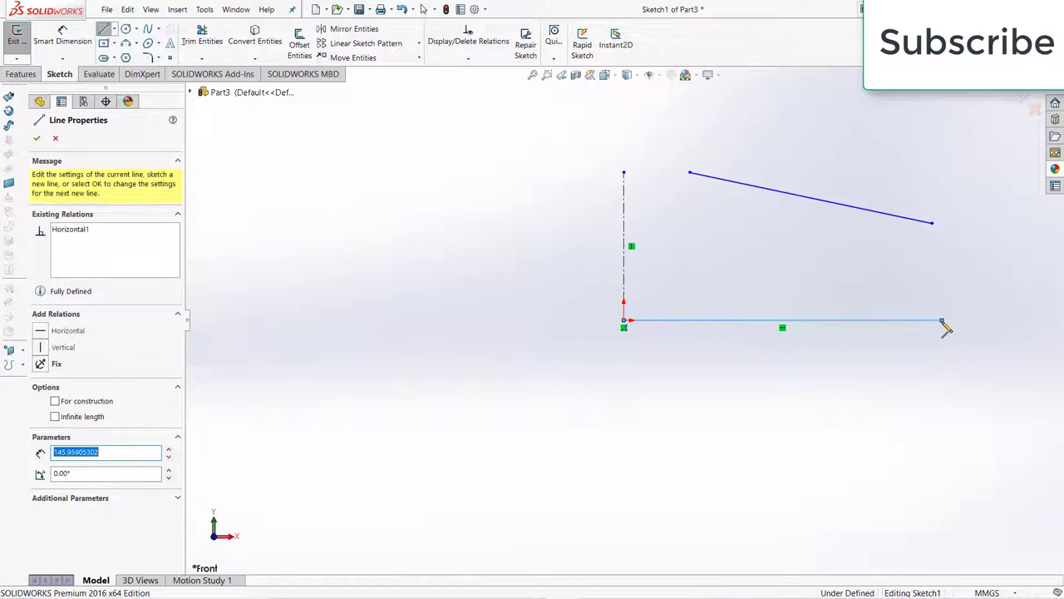
{"action": "key", "text": "Escape"}
- Dimension the horizontal base line to a length of 150 mm
{"action": "key", "text": "d"}
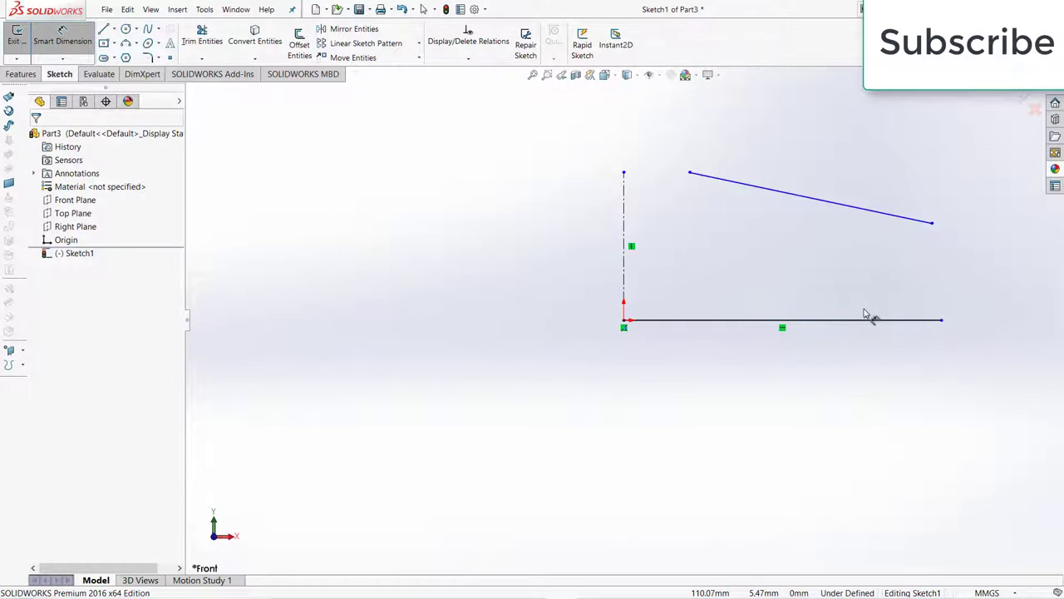
{"action": "left_click", "coordinate": [867, 342]}
{"action": "left_click", "coordinate": [856, 383]}
{"action": "type", "text": "15"}
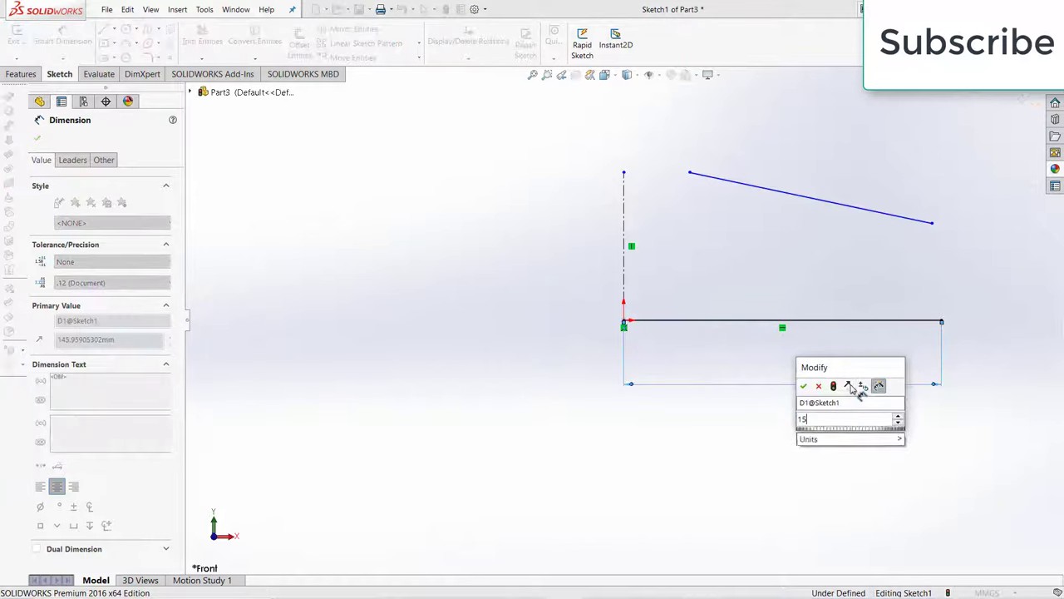
{"action": "type", "text": "0"}
{"action": "key", "text": "Return"}
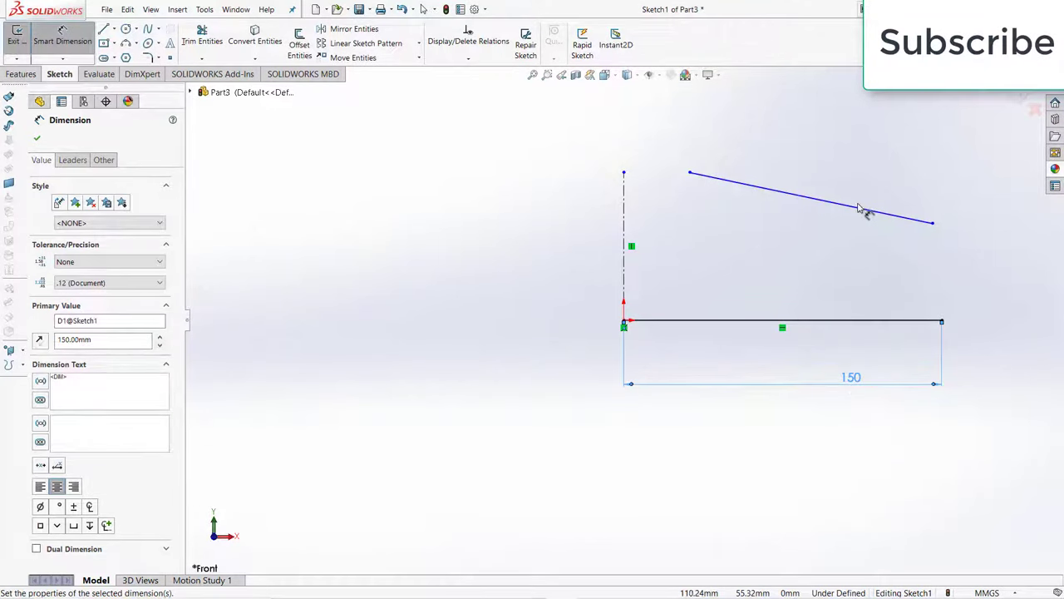
- Dimension the sloping line to a length of 115 mm
{"action": "left_click", "coordinate": [864, 207]}
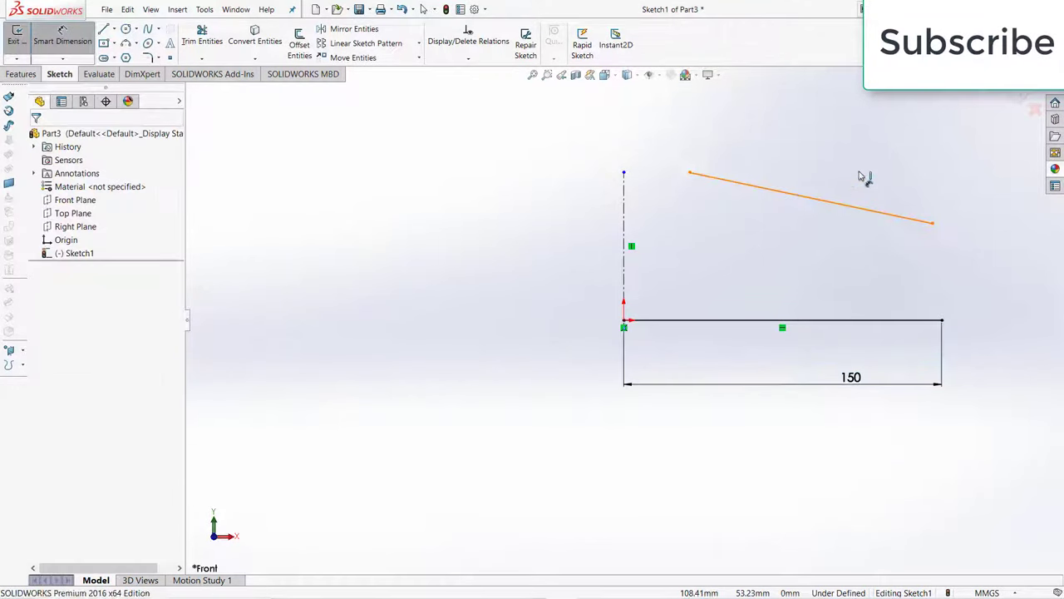
{"action": "left_click", "coordinate": [965, 160]}
{"action": "type", "text": "115"}
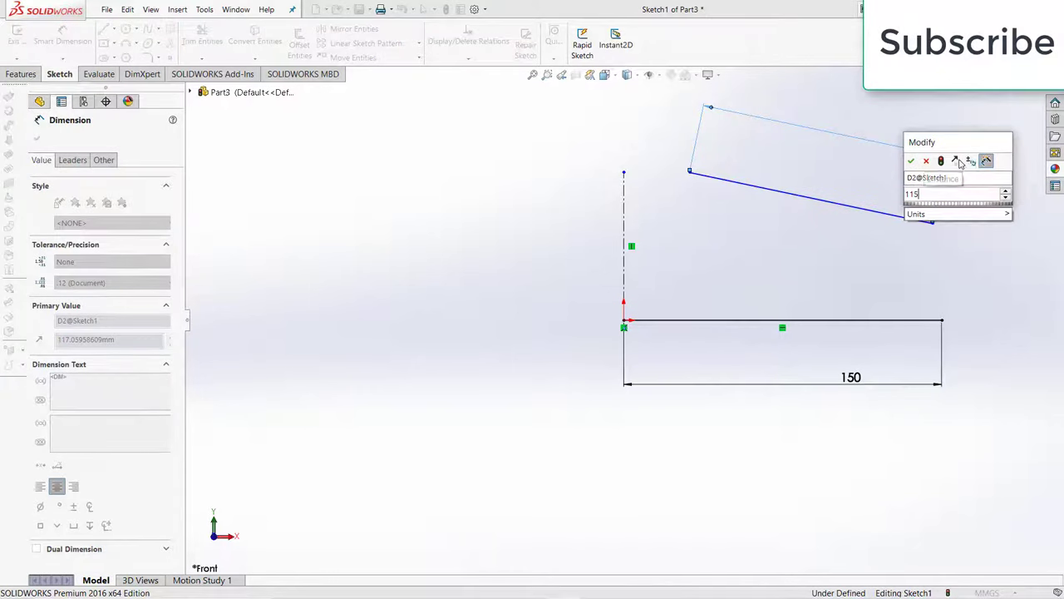
{"action": "key", "text": "Return"}
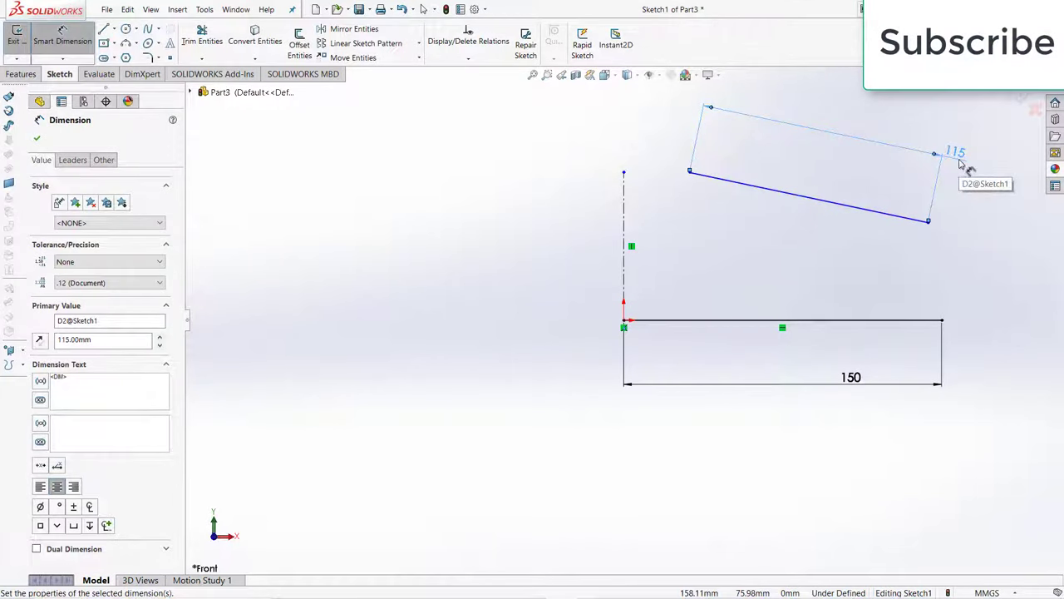
{"action": "key", "text": "Escape"}
- Add a vertical relation between the sloping line's lower endpoint and the base line's outer endpoint
{"action": "left_click", "coordinate": [928, 223]}
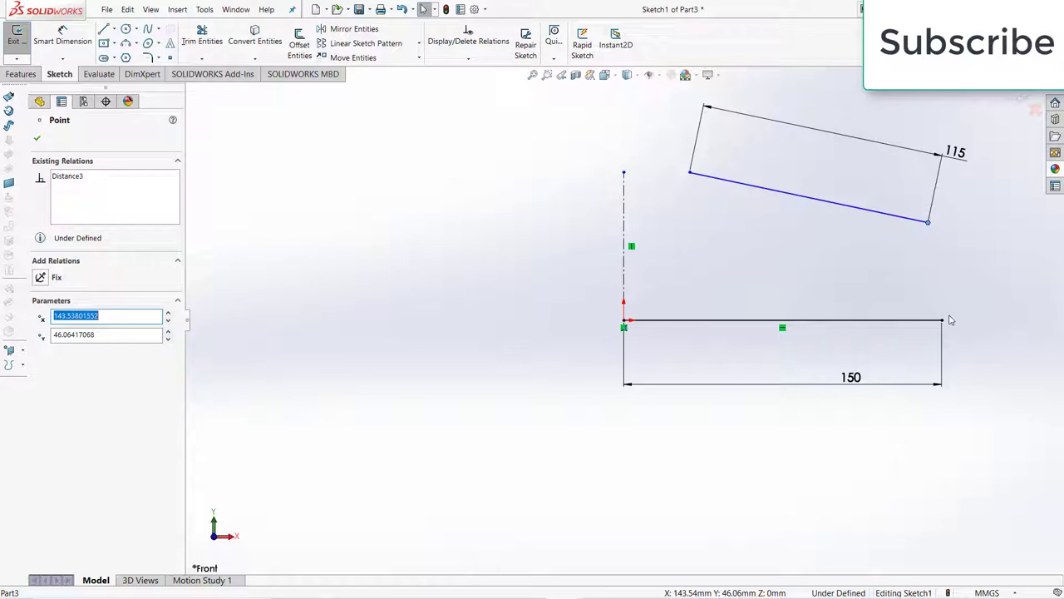
{"action": "left_click", "coordinate": [942, 321], "text": "ctrl"}
{"action": "left_click", "coordinate": [990, 283]}
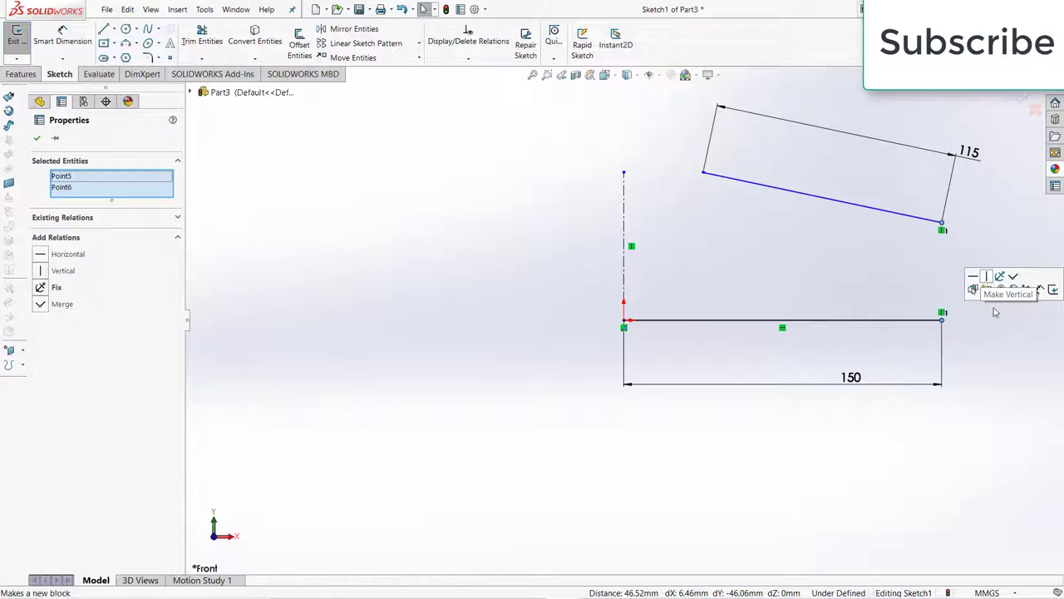
{"action": "left_click", "coordinate": [1003, 341]}
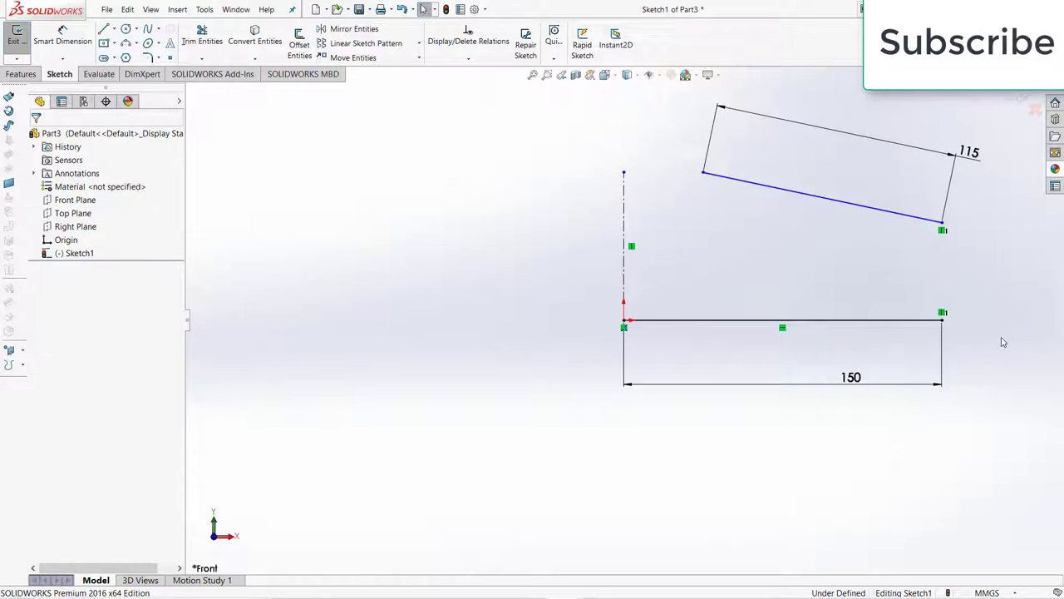
- Dimension the height of the sloping line's lower endpoint above the base line to 50 mm
{"action": "left_click", "coordinate": [72, 38]}
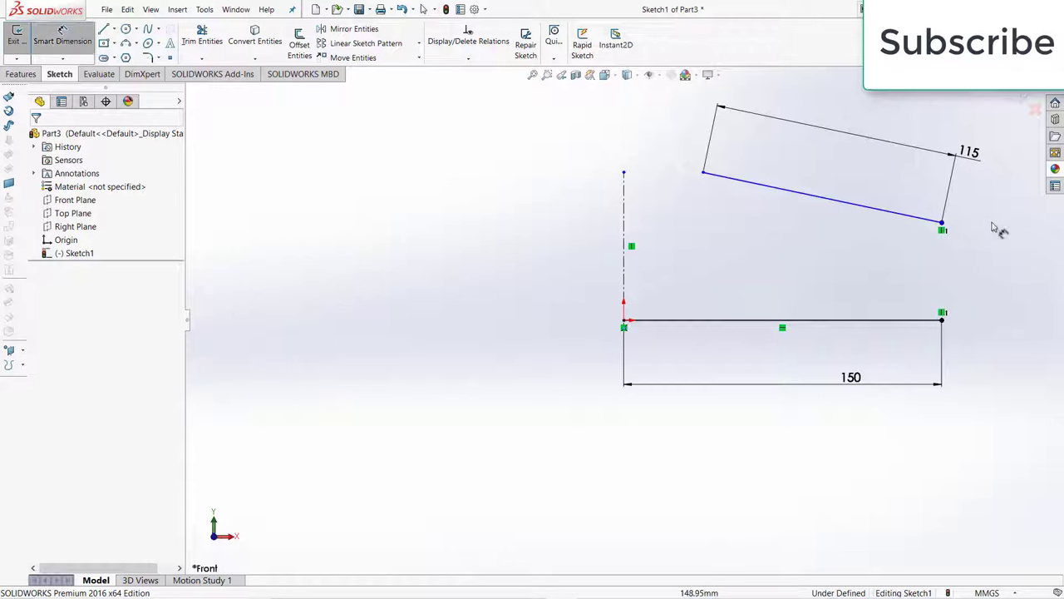
{"action": "left_click", "coordinate": [943, 225]}
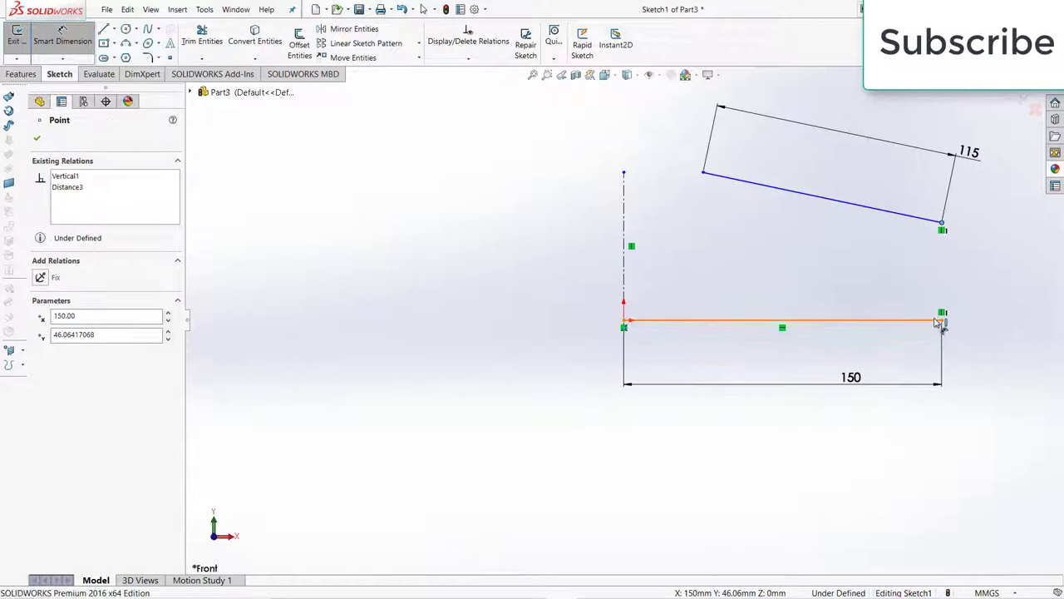
{"action": "left_click", "coordinate": [931, 321]}
{"action": "left_click", "coordinate": [977, 286]}
{"action": "type", "text": "50"}
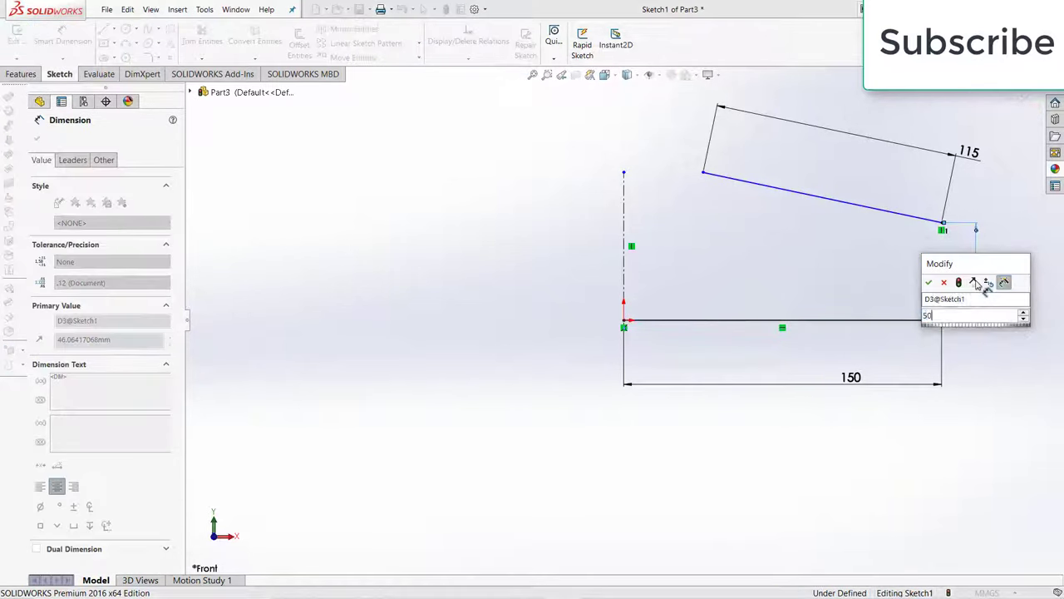
{"action": "key", "text": "Return"}
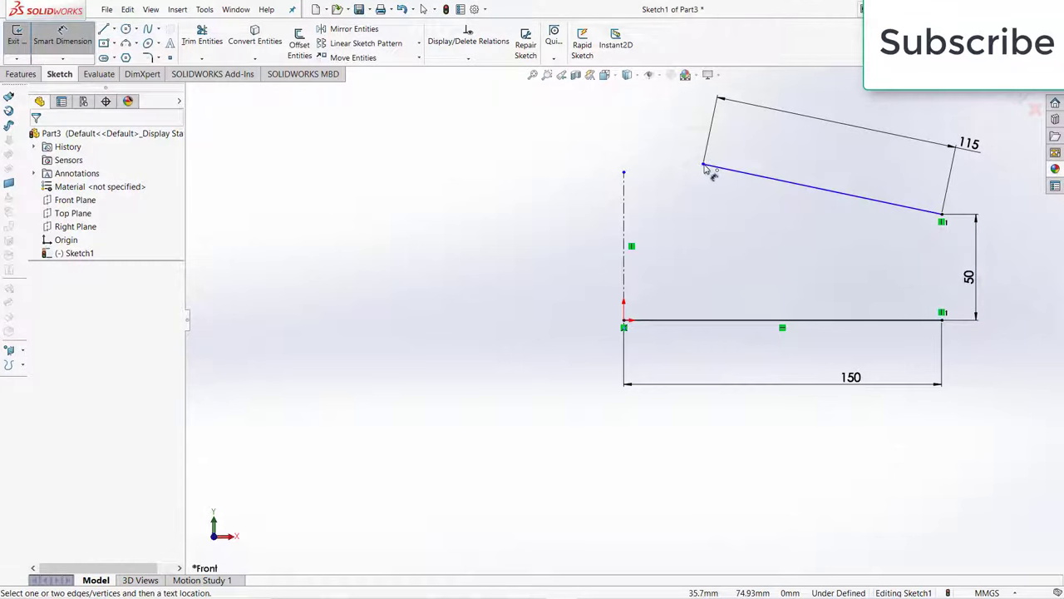
- Dimension the height of the sloping line's upper endpoint above the base line to 100 mm
{"action": "left_click", "coordinate": [703, 163]}
{"action": "left_click", "coordinate": [696, 323]}
{"action": "left_click", "coordinate": [597, 284]}
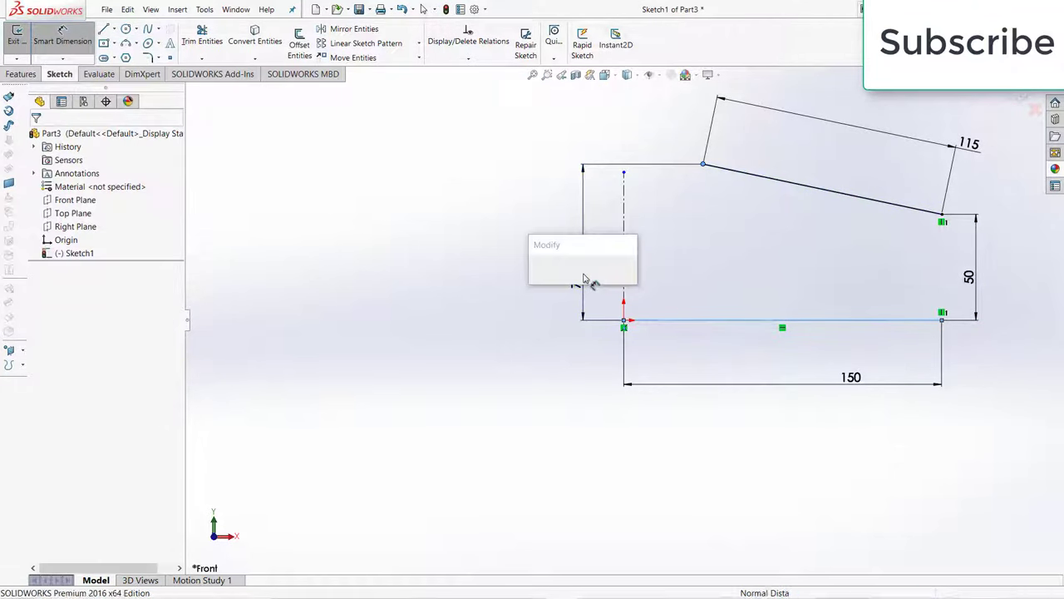
{"action": "type", "text": "100"}
{"action": "key", "text": "Return"}
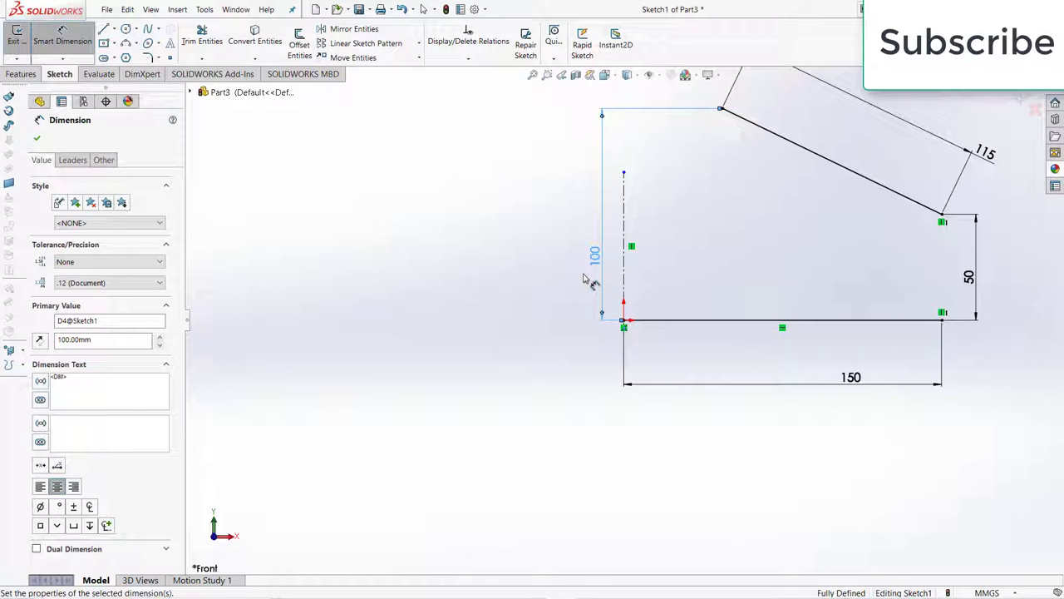
- Set the height of the sloping line's upper endpoint above the base line to 75 mm
{"action": "scroll", "coordinate": [682, 212], "scroll_direction": "up", "scroll_amount": 3}
{"action": "scroll", "coordinate": [526, 369], "scroll_direction": "down", "scroll_amount": 4}
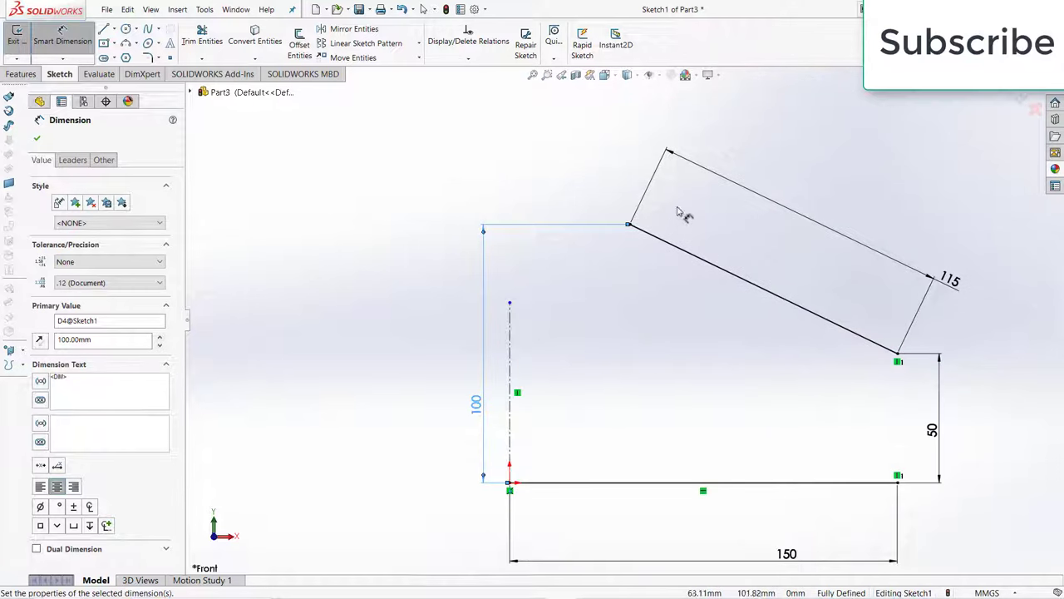
{"action": "double_click", "coordinate": [476, 404]}
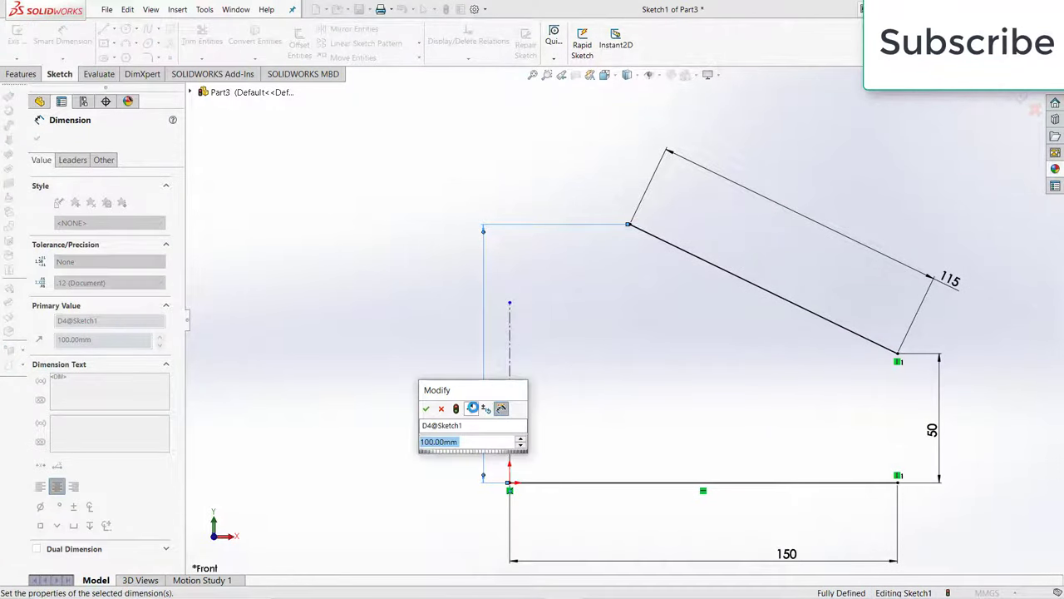
{"action": "type", "text": "75"}
{"action": "key", "text": "Return"}
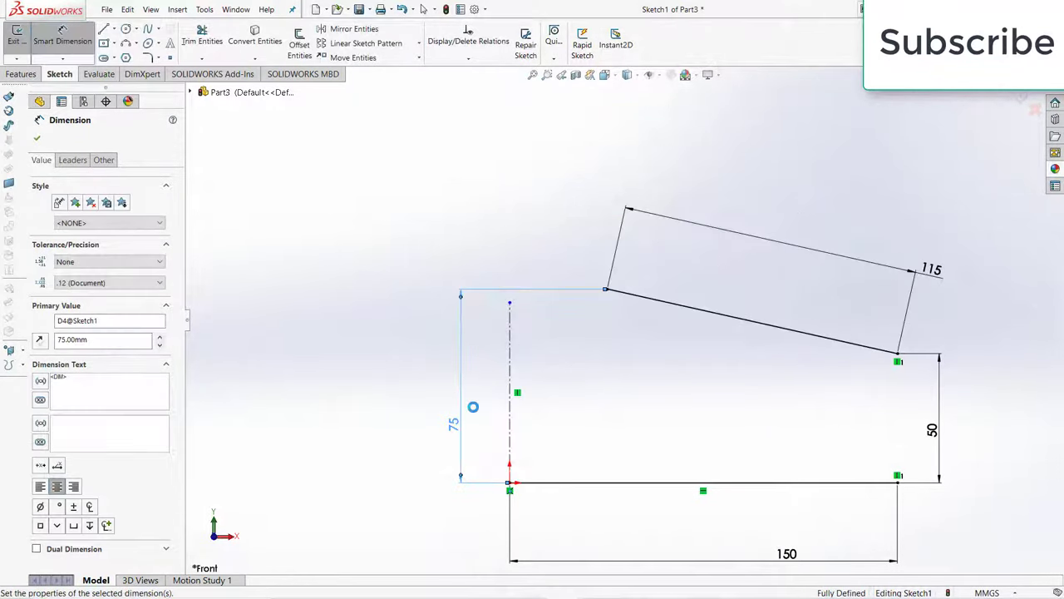
- Start a thin revolve about the vertical centerline with the base and sloping lines as contours and a 2 mm wall thickness
{"action": "left_click", "coordinate": [23, 74]}
{"action": "left_click", "coordinate": [50, 47]}
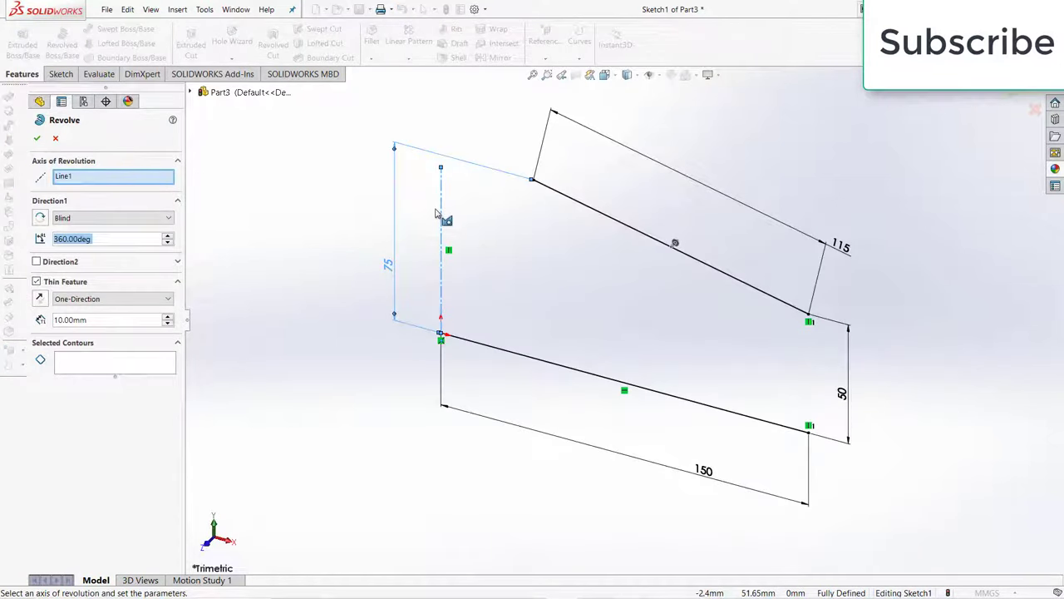
{"action": "left_click", "coordinate": [441, 206]}
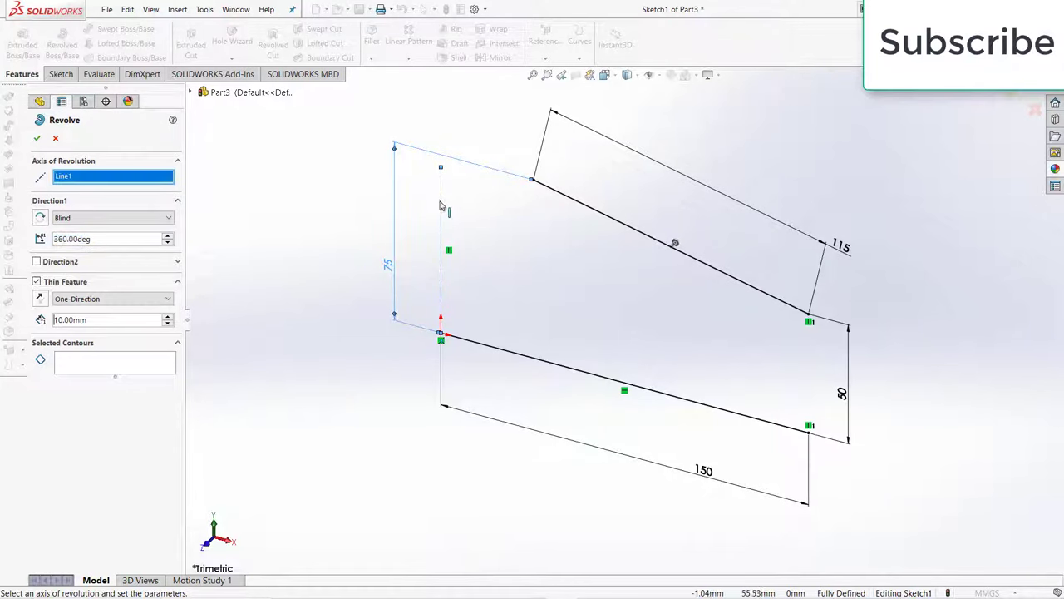
{"action": "left_click", "coordinate": [108, 364]}
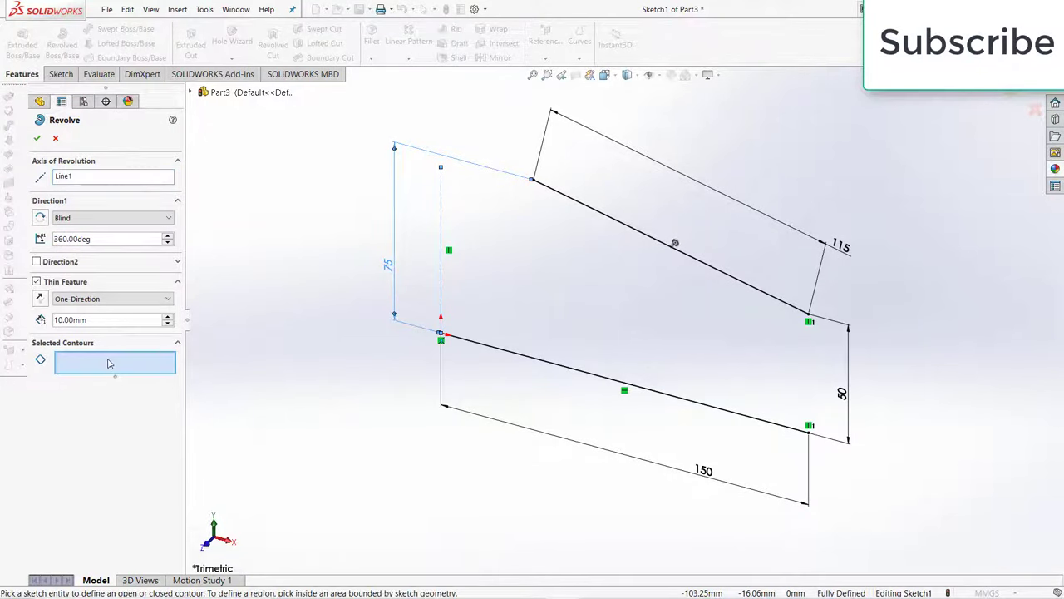
{"action": "left_click", "coordinate": [591, 380]}
{"action": "left_click", "coordinate": [651, 249]}
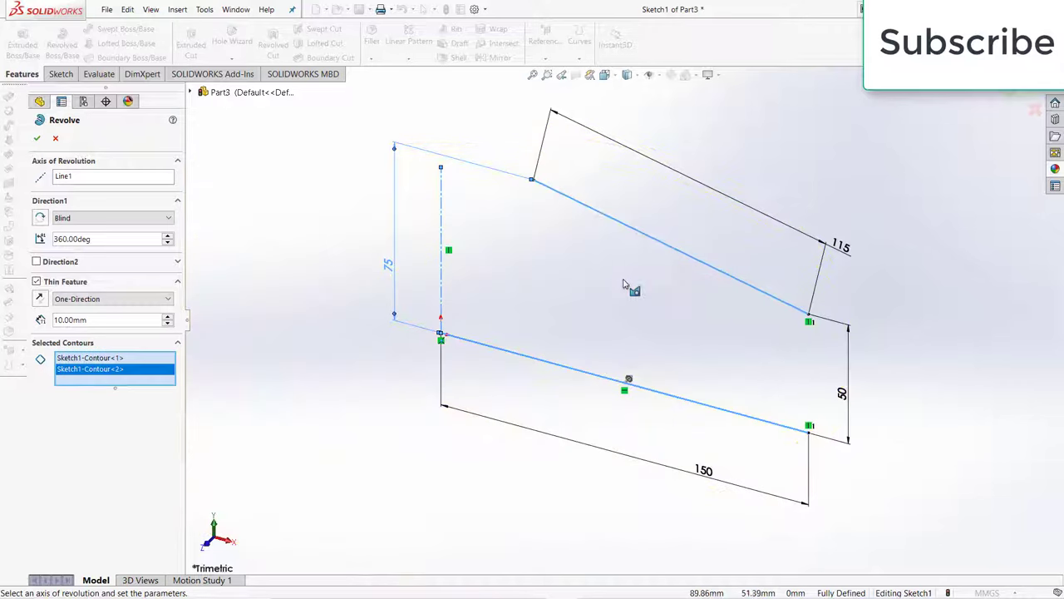
{"action": "middle_click_drag", "start_coordinate": [561, 296], "coordinate": [144, 318]}
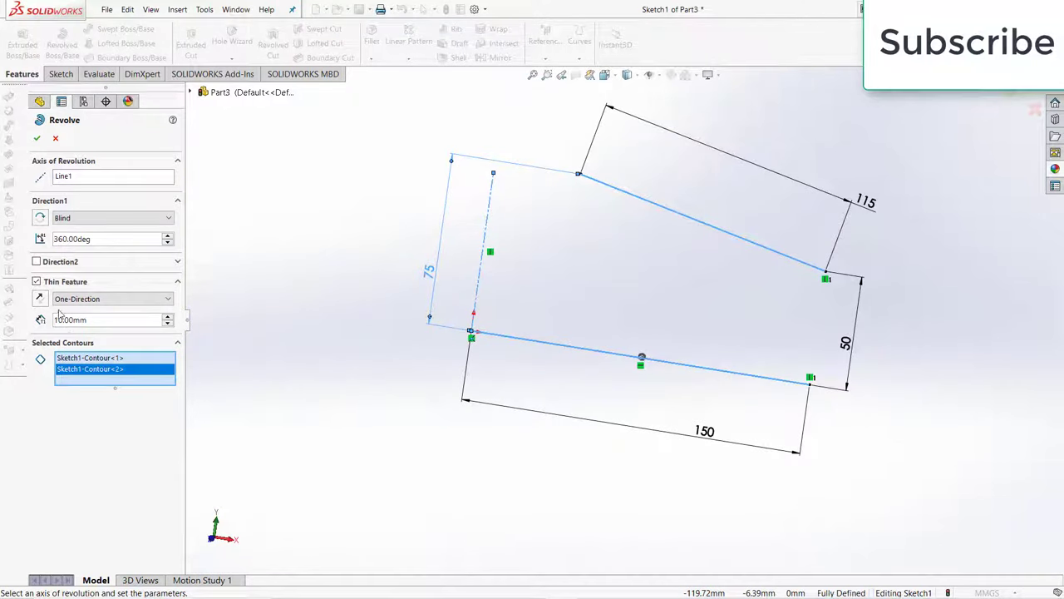
{"action": "type", "text": "2"}
{"action": "key", "text": "Return"}
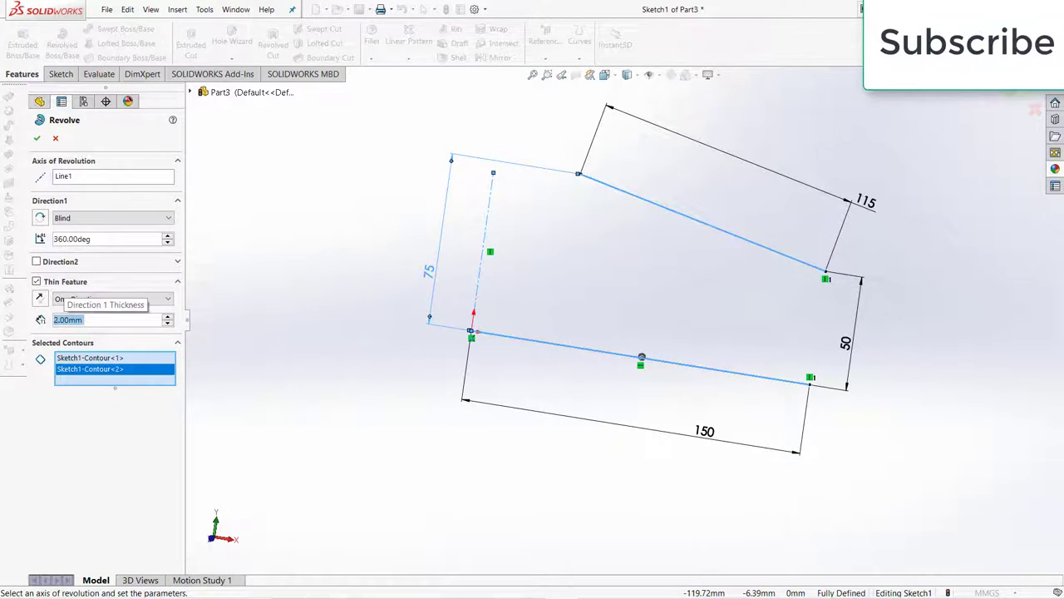
- Remove the sloping line from the contours and complete the 360-degree thin revolve of the base line alone
{"action": "mouse_move", "coordinate": [418, 310]}
{"action": "middle_mouse_down"}
{"action": "mouse_move", "coordinate": [413, 221]}
{"action": "mouse_move", "coordinate": [444, 276]}
{"action": "mouse_move", "coordinate": [505, 206]}
{"action": "mouse_move", "coordinate": [544, 242]}
{"action": "middle_mouse_up"}
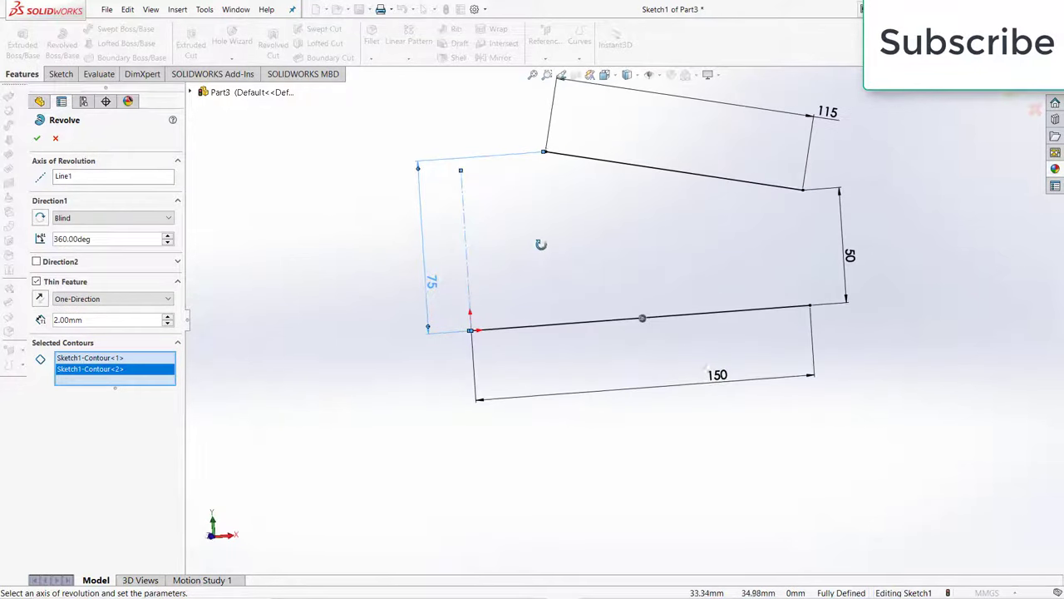
{"action": "scroll", "coordinate": [545, 315], "scroll_direction": "down", "scroll_amount": 2}
{"action": "scroll", "coordinate": [588, 236], "scroll_direction": "up", "scroll_amount": 3}
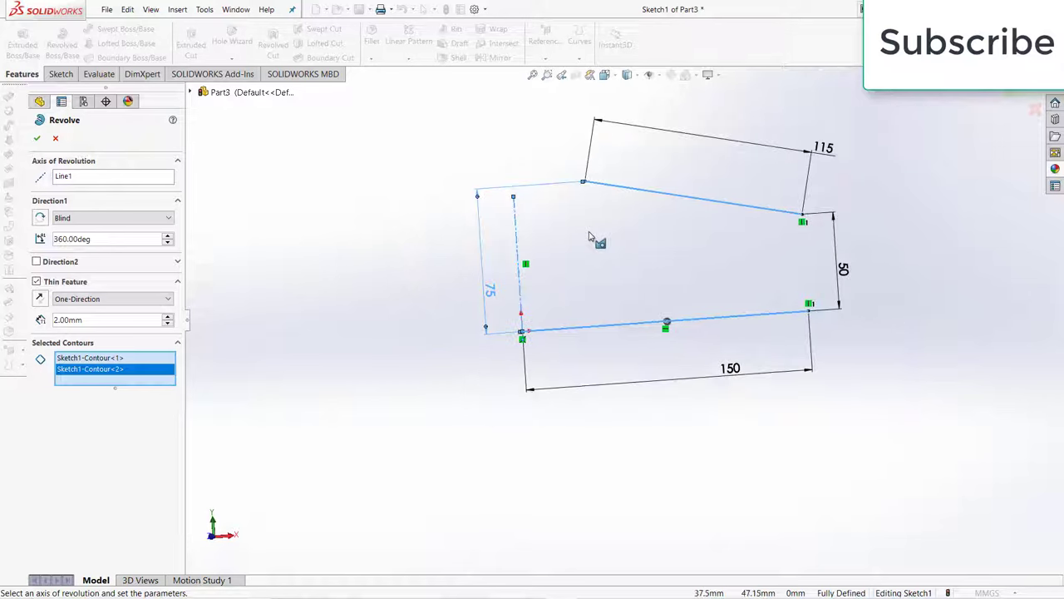
{"action": "right_click", "coordinate": [126, 371]}
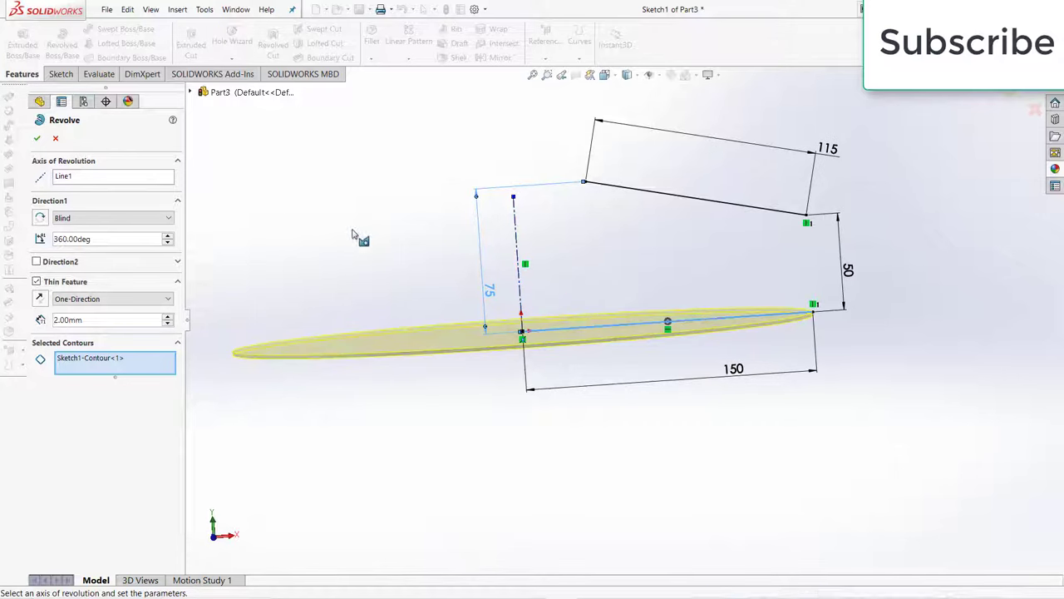
{"action": "left_click", "coordinate": [38, 139]}
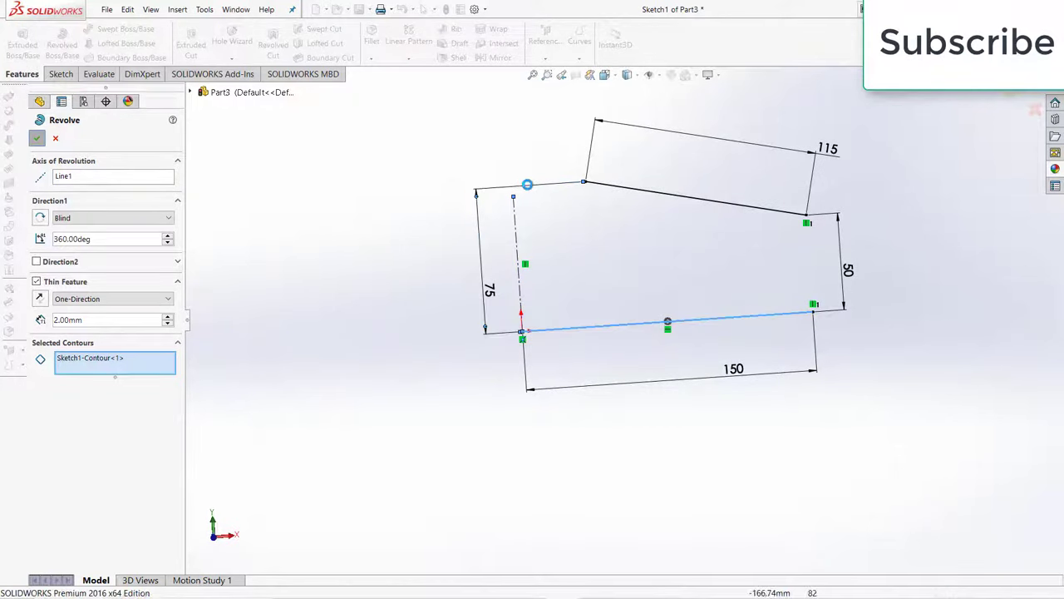
{"action": "left_click", "coordinate": [642, 199]}
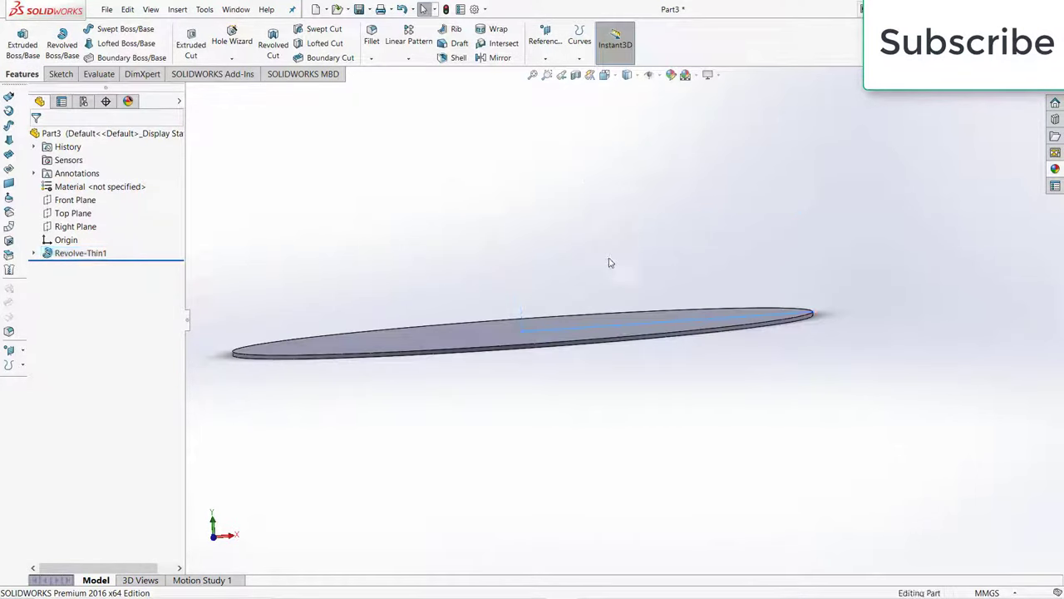
- Sketch a line about 122 mm long on the Front Plane, sloping down outward above the disc's outer half
{"action": "left_click", "coordinate": [79, 201]}
{"action": "left_click", "coordinate": [81, 192]}
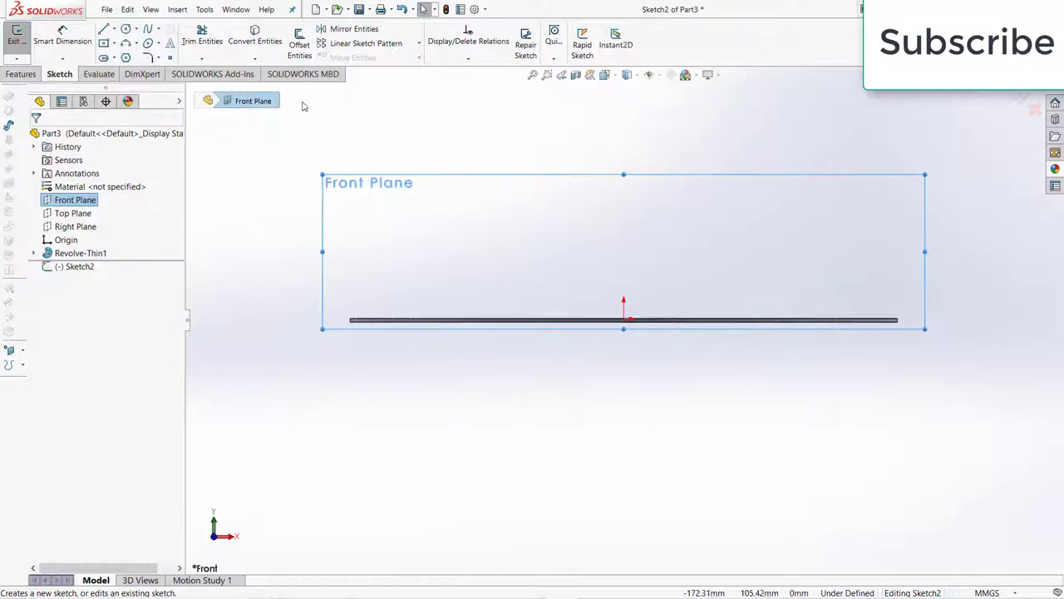
{"action": "left_click", "coordinate": [102, 30]}
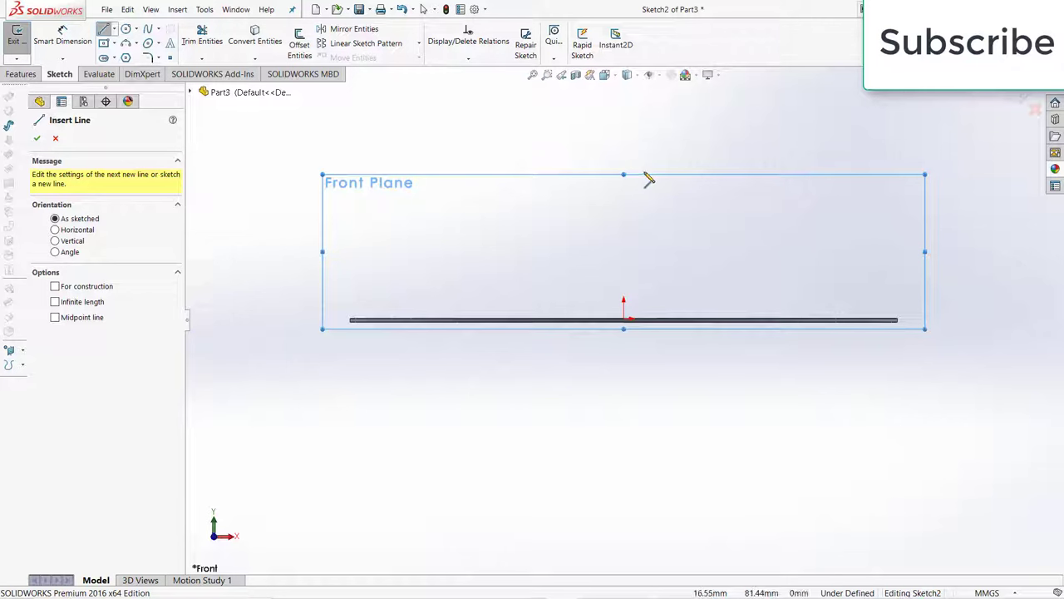
{"action": "left_click", "coordinate": [684, 183]}
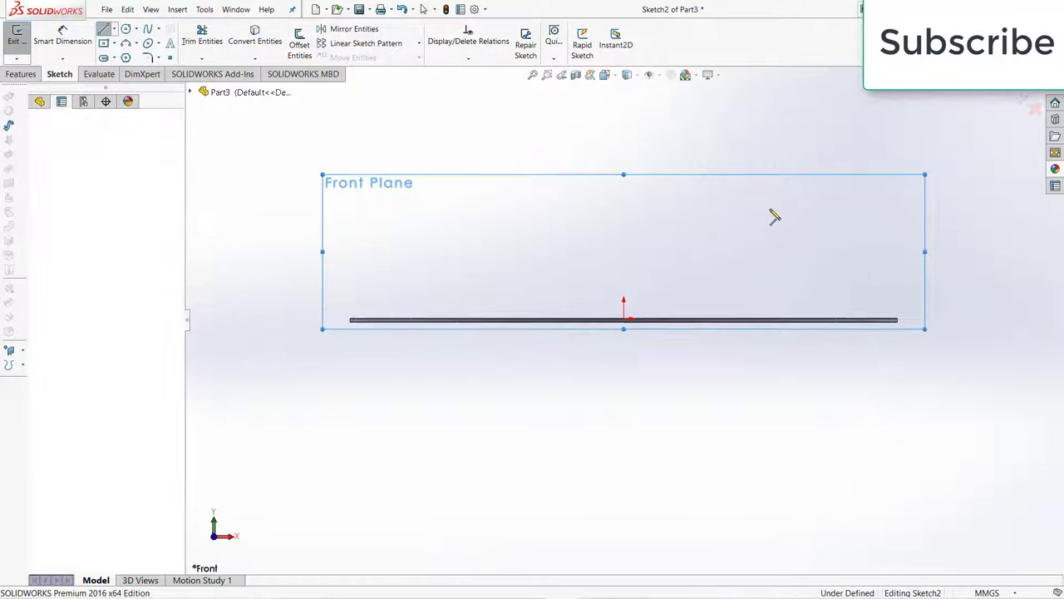
{"action": "left_click", "coordinate": [900, 237]}
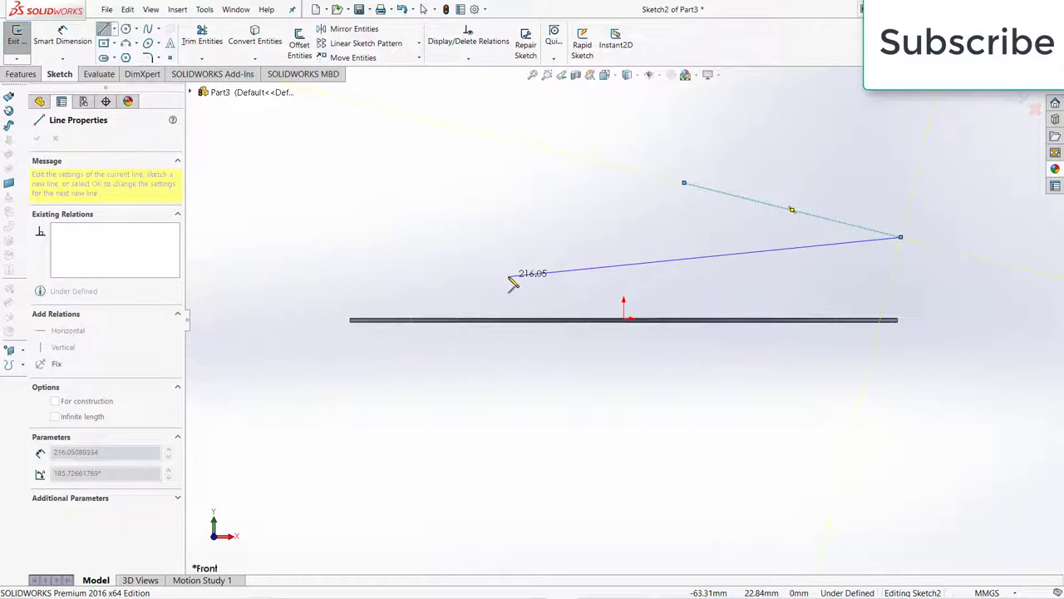
{"action": "key", "text": "Escape"}
{"action": "key", "text": "Escape"}
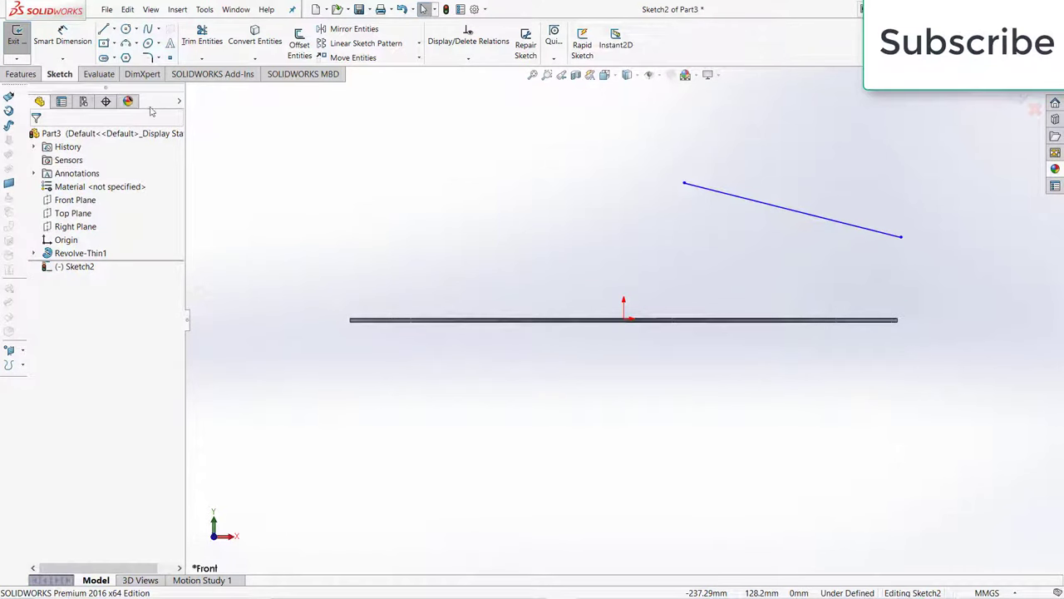
- Dimension the height of the sloping line's lower endpoint above the disc to 50 mm
{"action": "left_click", "coordinate": [63, 37]}
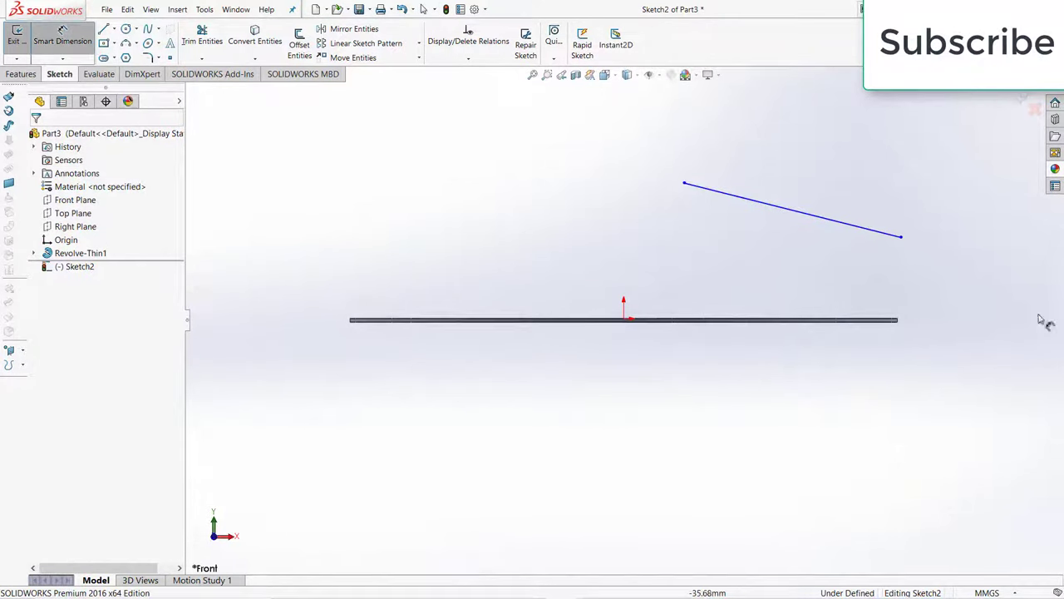
{"action": "left_click", "coordinate": [897, 319]}
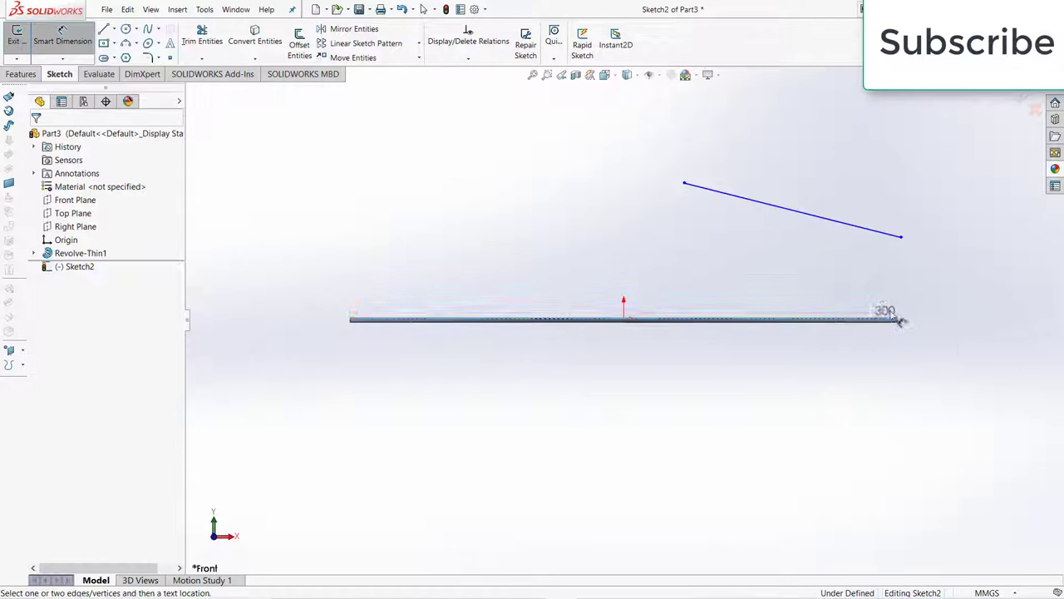
{"action": "left_click", "coordinate": [902, 238]}
{"action": "left_click", "coordinate": [856, 249]}
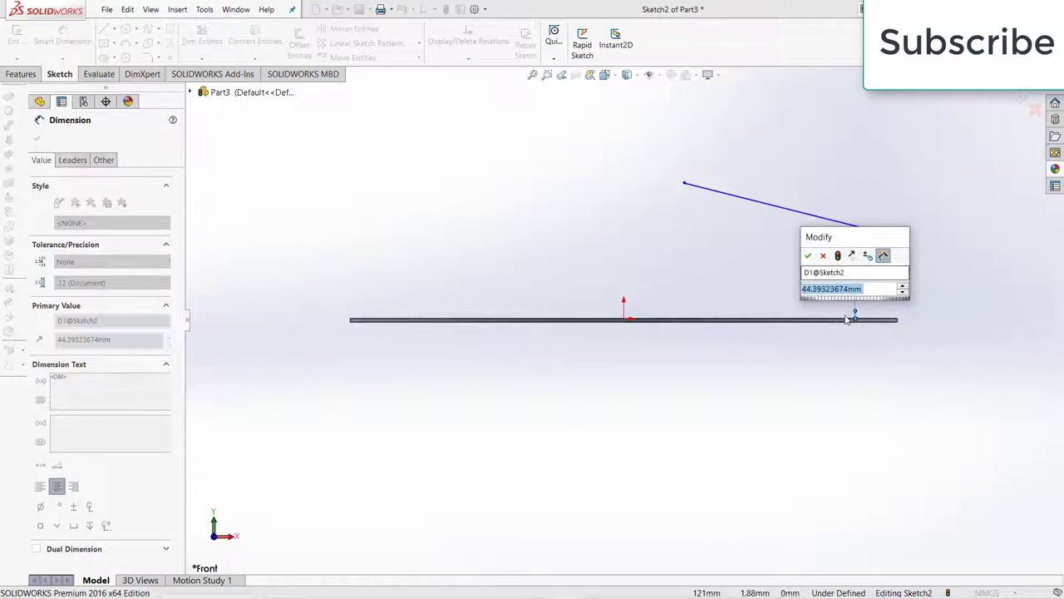
{"action": "type", "text": "50"}
{"action": "key", "text": "Return"}
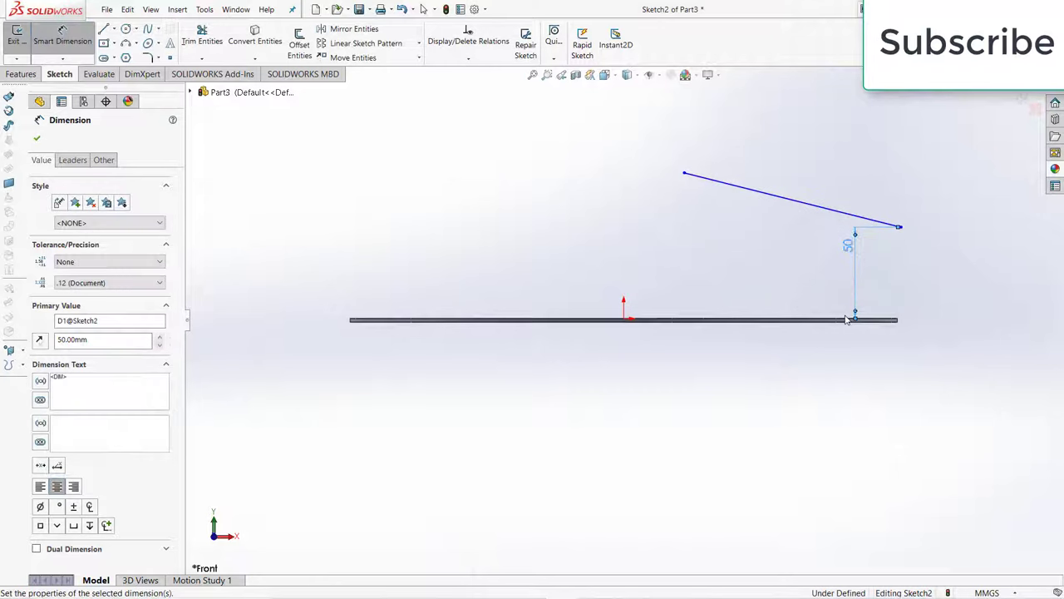
- Dimension the vertical distance between the sloping line's two endpoints to 30 mm
{"action": "left_click", "coordinate": [690, 177]}
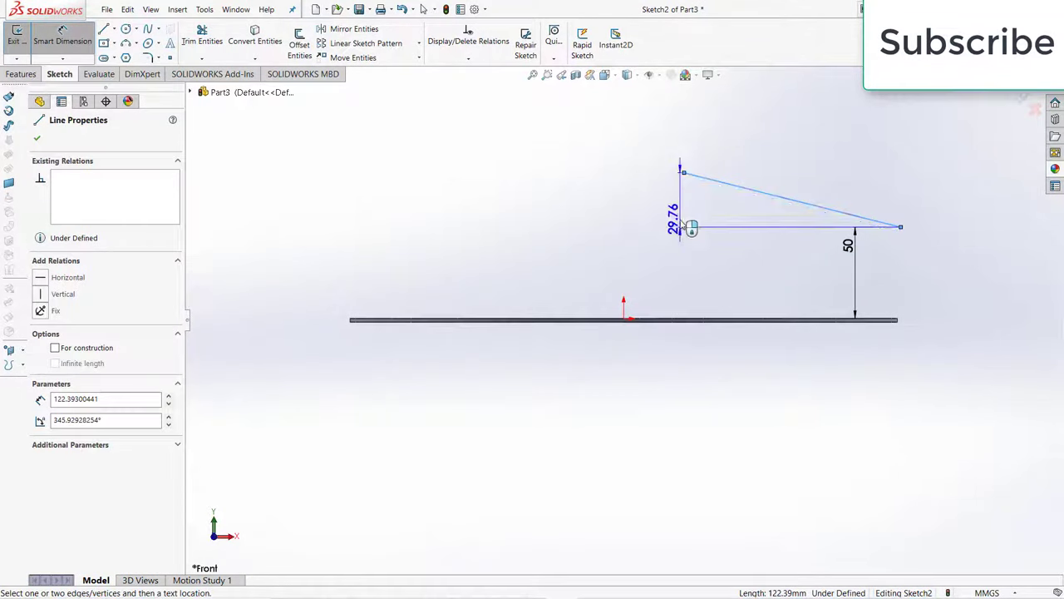
{"action": "left_click", "coordinate": [678, 220]}
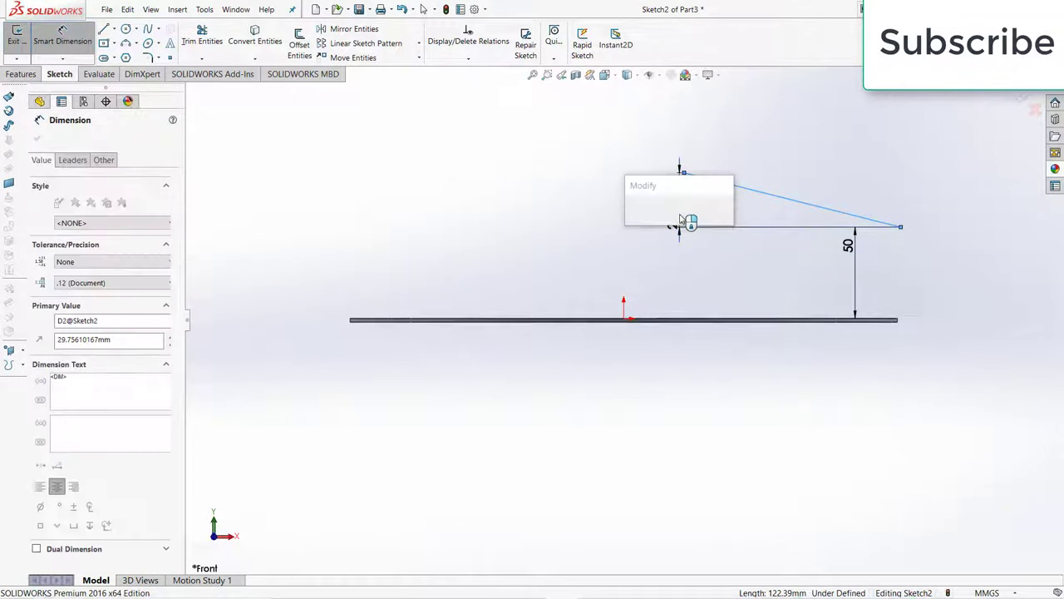
{"action": "type", "text": "30"}
{"action": "key", "text": "Return"}
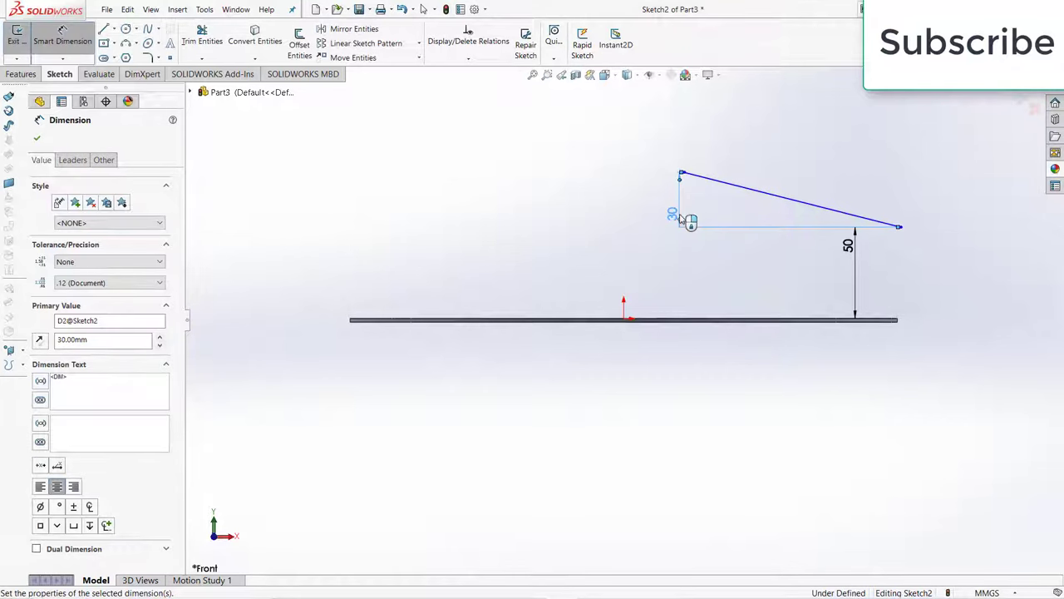
{"action": "left_click", "coordinate": [910, 259]}
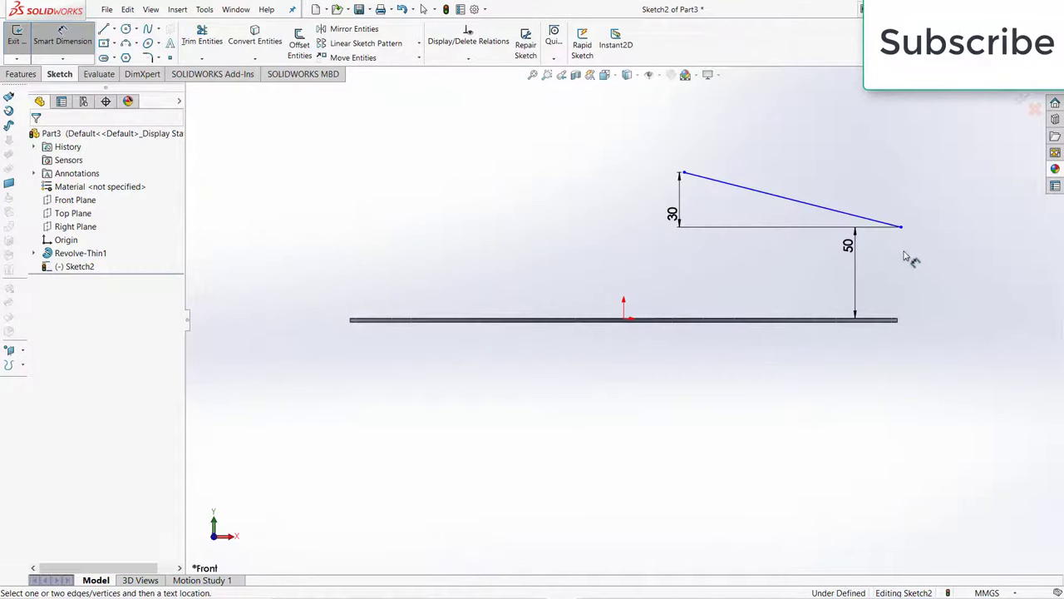
- Dimension the sloping line to a length of 120 mm
{"action": "left_click", "coordinate": [810, 205]}
{"action": "left_click", "coordinate": [921, 140]}
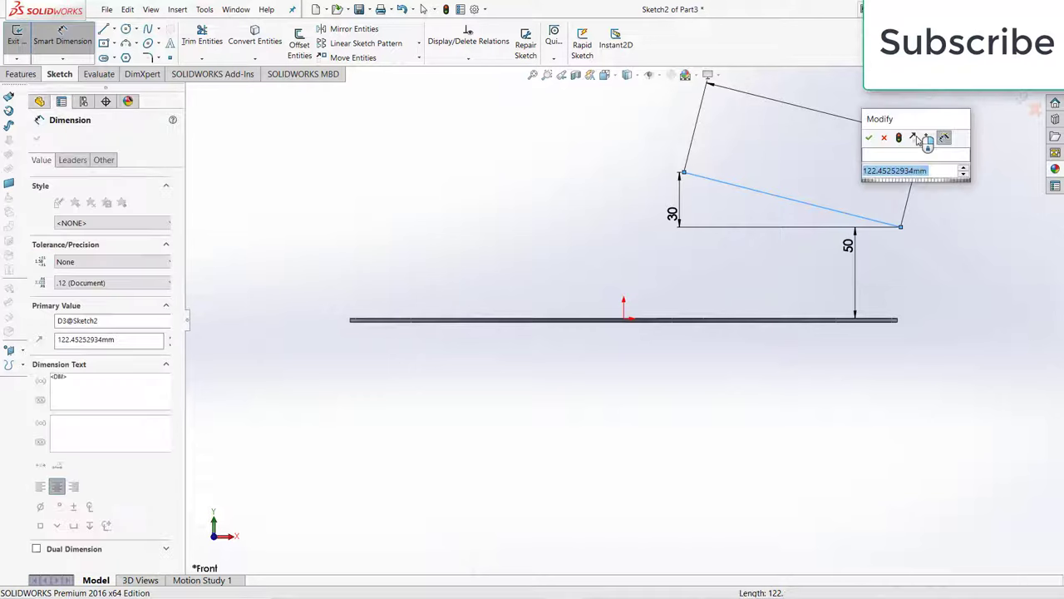
{"action": "type", "text": "120"}
{"action": "key", "text": "Return"}
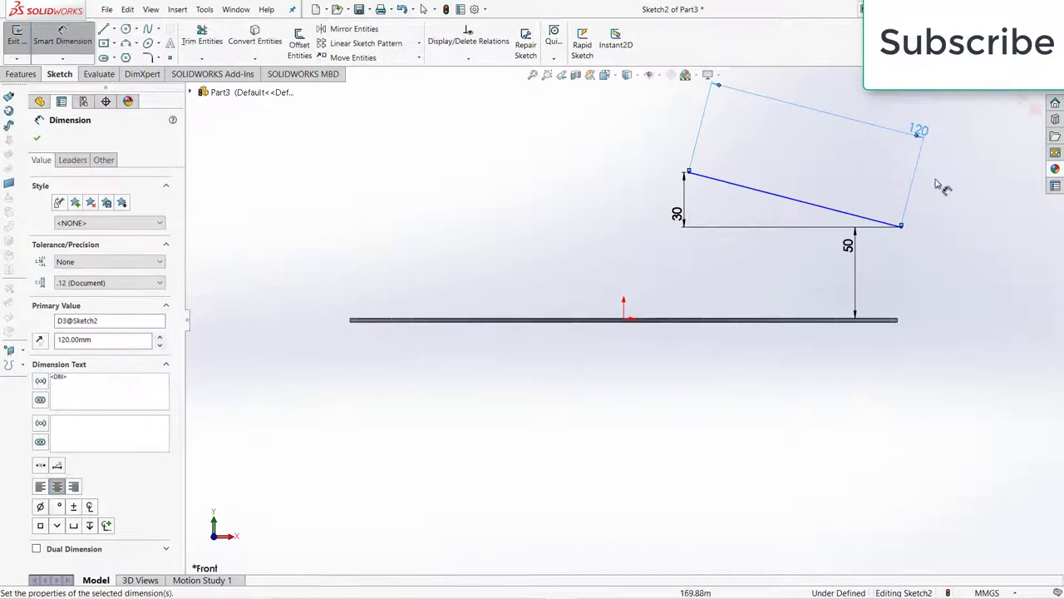
{"action": "key", "text": "Escape"}
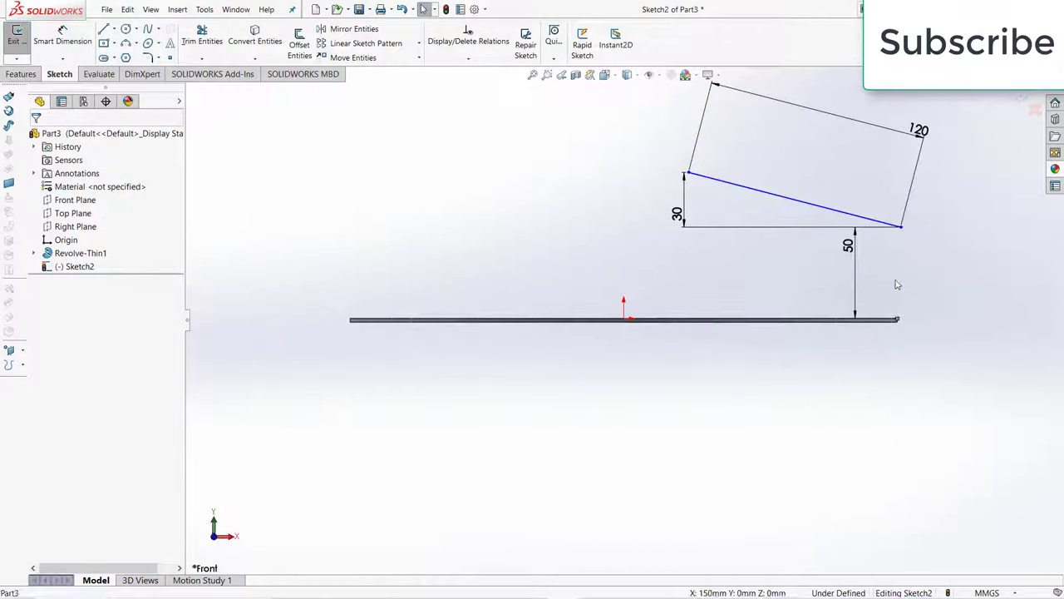
- Add a vertical relation between the sloping line's lower endpoint and the disc's outer edge vertex
{"action": "left_click", "coordinate": [902, 227]}
{"action": "left_click", "coordinate": [897, 318], "text": "ctrl"}
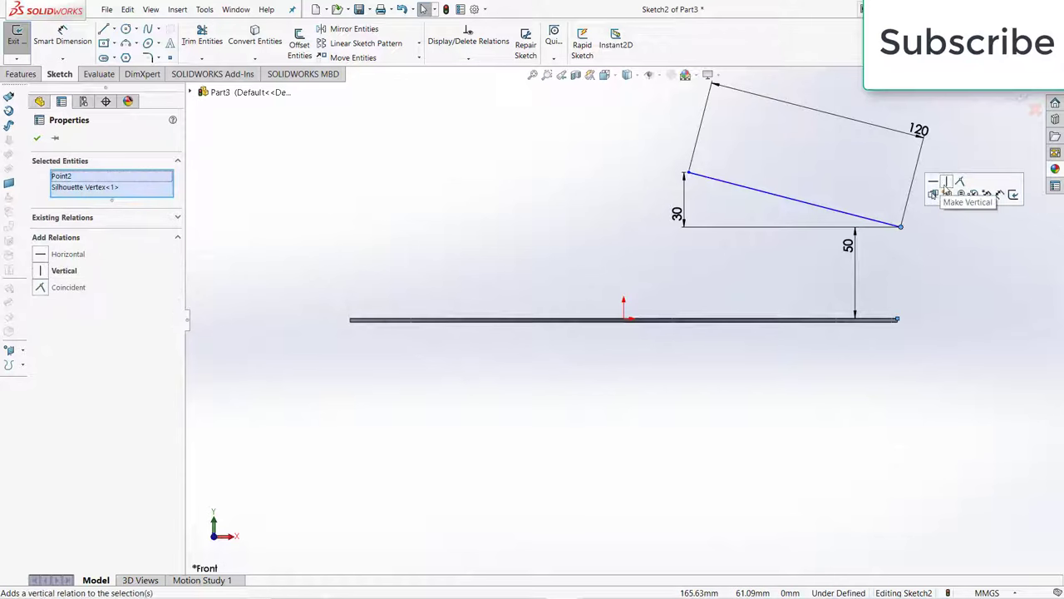
{"action": "left_click", "coordinate": [947, 183]}
{"action": "left_click", "coordinate": [952, 265]}
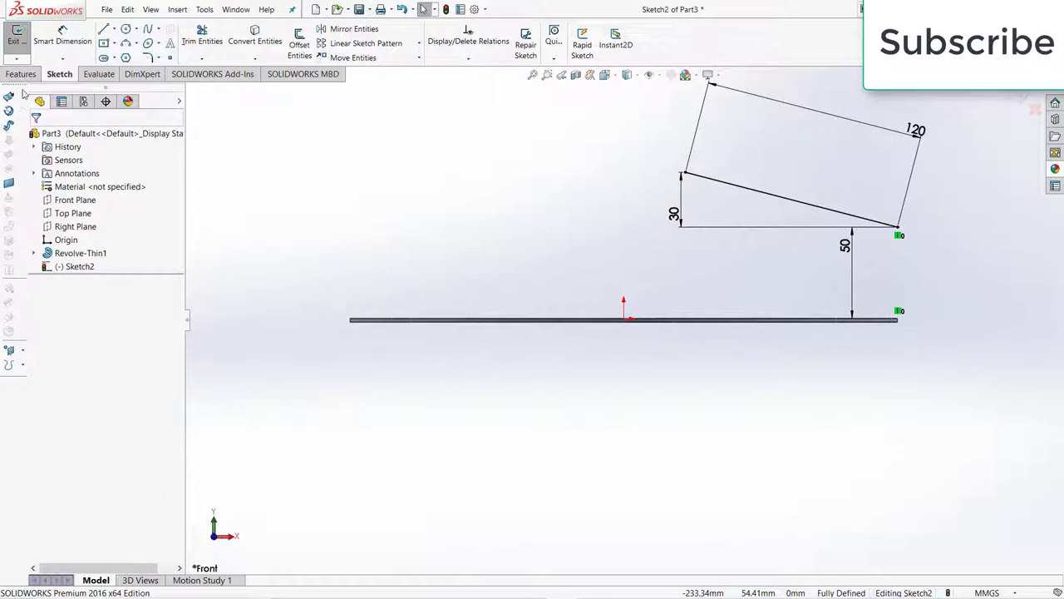
- Draw a vertical centerline about 57 mm long upward from the origin
{"action": "left_click", "coordinate": [115, 30]}
{"action": "left_click", "coordinate": [133, 55]}
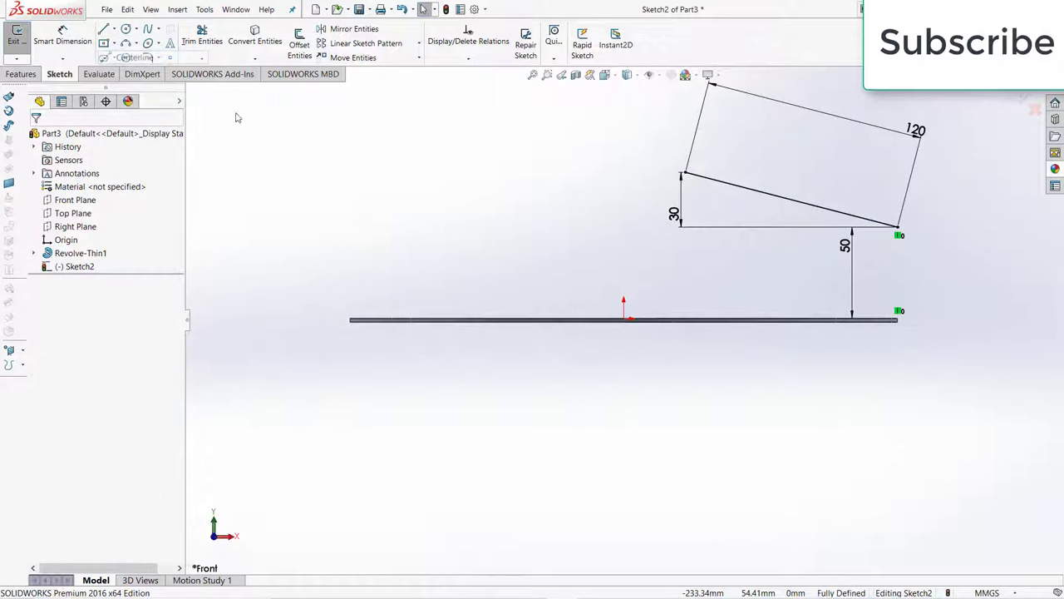
{"action": "left_click", "coordinate": [624, 320]}
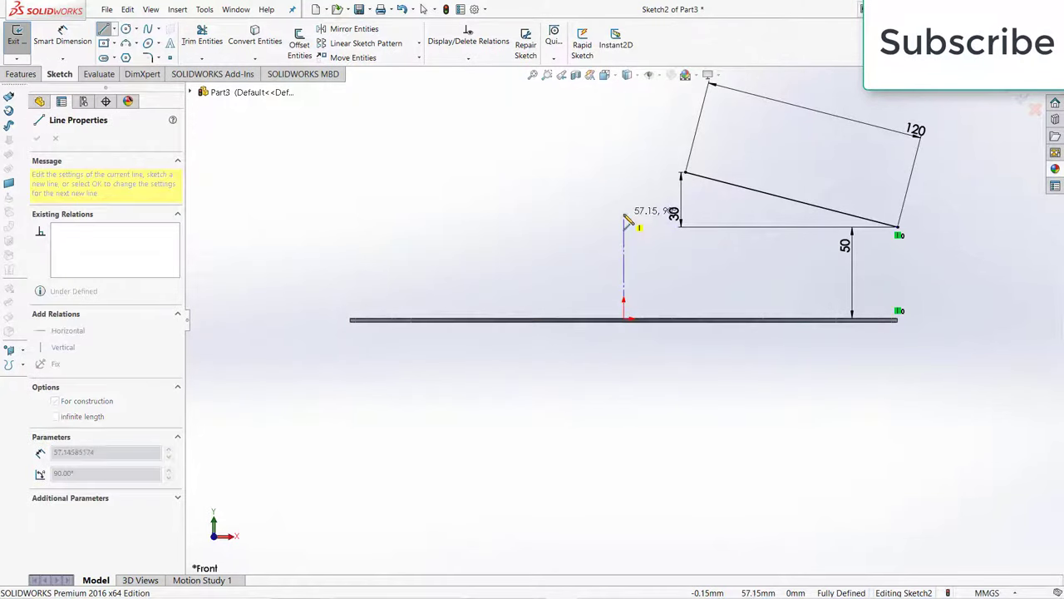
{"action": "double_click", "coordinate": [624, 214]}
{"action": "key", "text": "Escape"}
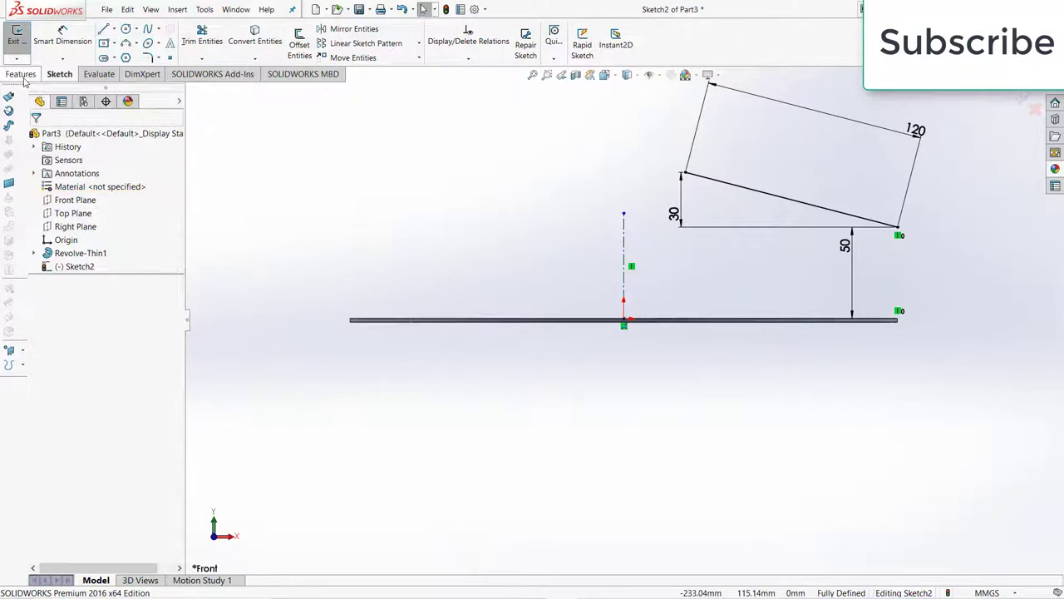
- Revolve the open sloping line 360° about the centerline as a 2 mm one-direction thin feature, without closing the sketch
{"action": "left_click", "coordinate": [22, 75]}
{"action": "left_click", "coordinate": [62, 44]}
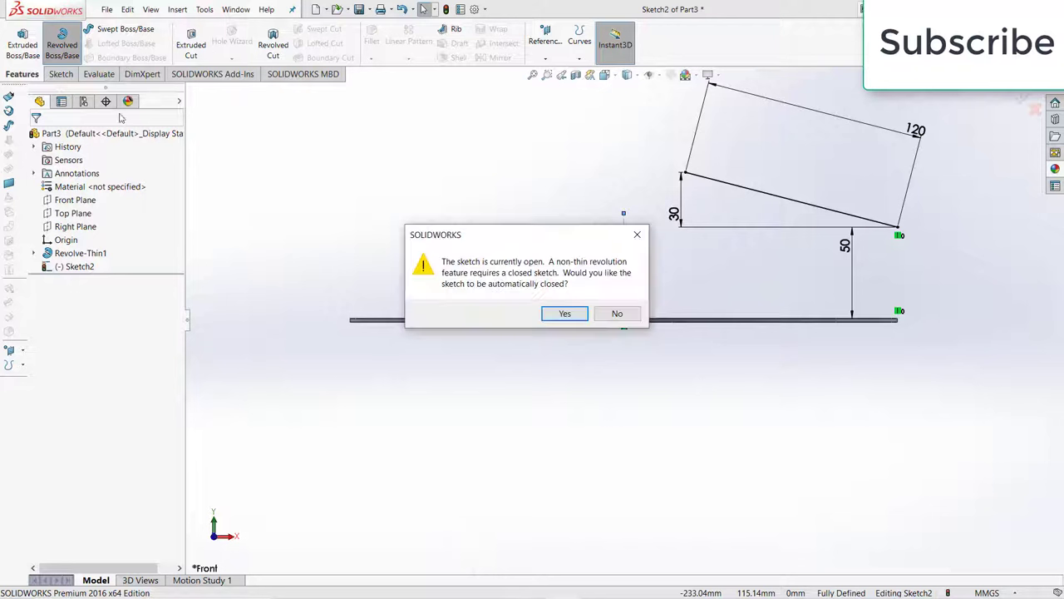
{"action": "left_click", "coordinate": [617, 313]}
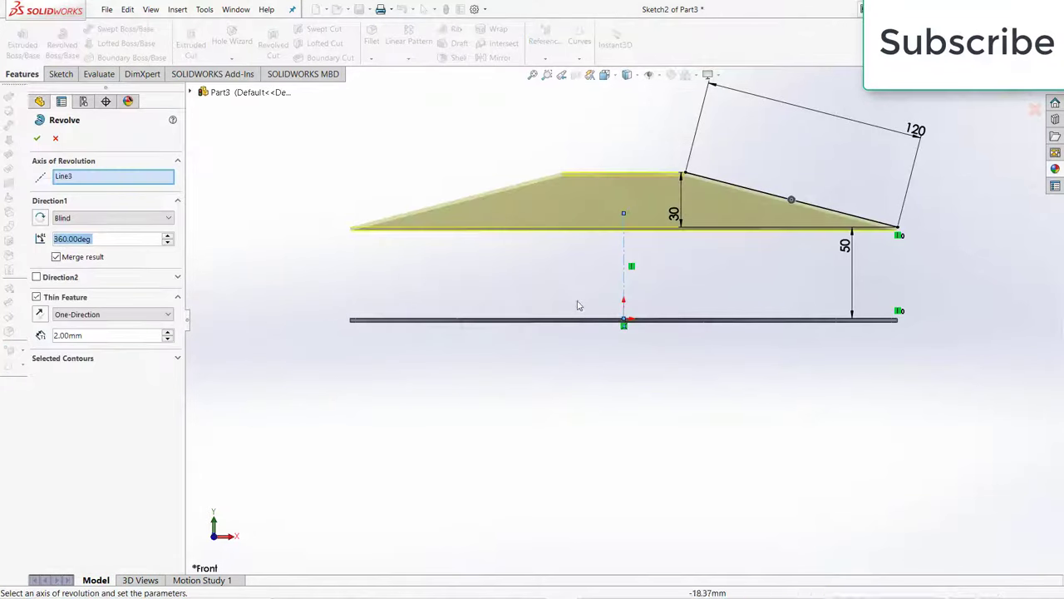
{"action": "middle_click_drag", "start_coordinate": [577, 304], "coordinate": [555, 416]}
{"action": "key", "text": "f"}
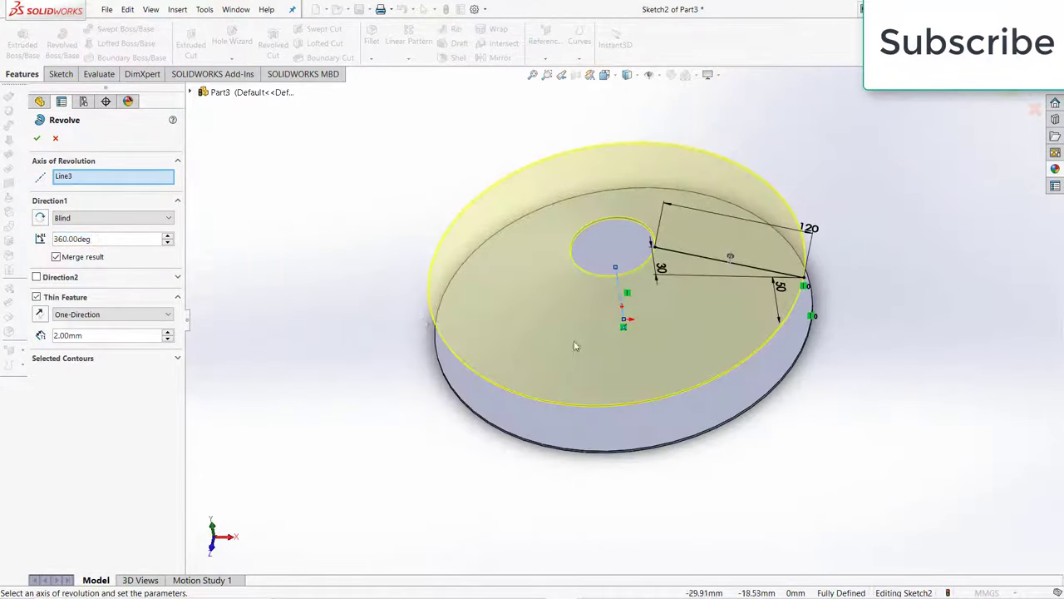
{"action": "left_click", "coordinate": [37, 138]}
- Sketch a three-point arc of about 168.6 mm radius on the disc's upper face, from the cover's central hole edge to the disc's rim
{"action": "mouse_move", "coordinate": [665, 404]}
{"action": "middle_mouse_down"}
{"action": "mouse_move", "coordinate": [645, 259]}
{"action": "mouse_move", "coordinate": [646, 136]}
{"action": "mouse_move", "coordinate": [749, 226]}
{"action": "mouse_move", "coordinate": [737, 440]}
{"action": "mouse_move", "coordinate": [770, 374]}
{"action": "mouse_move", "coordinate": [696, 233]}
{"action": "middle_mouse_up"}
{"action": "left_click", "coordinate": [722, 312]}
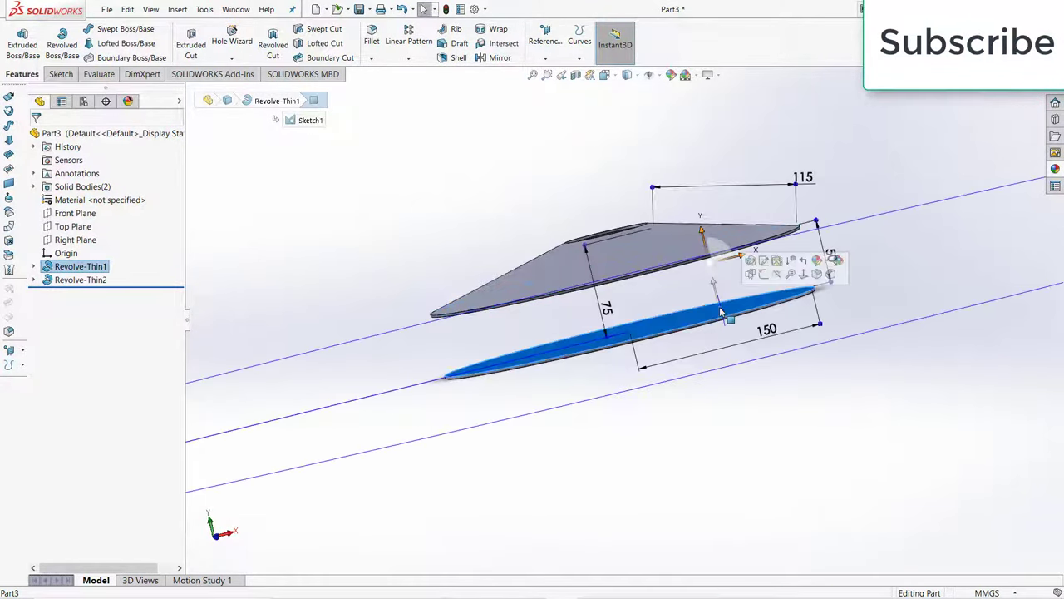
{"action": "left_click", "coordinate": [764, 274]}
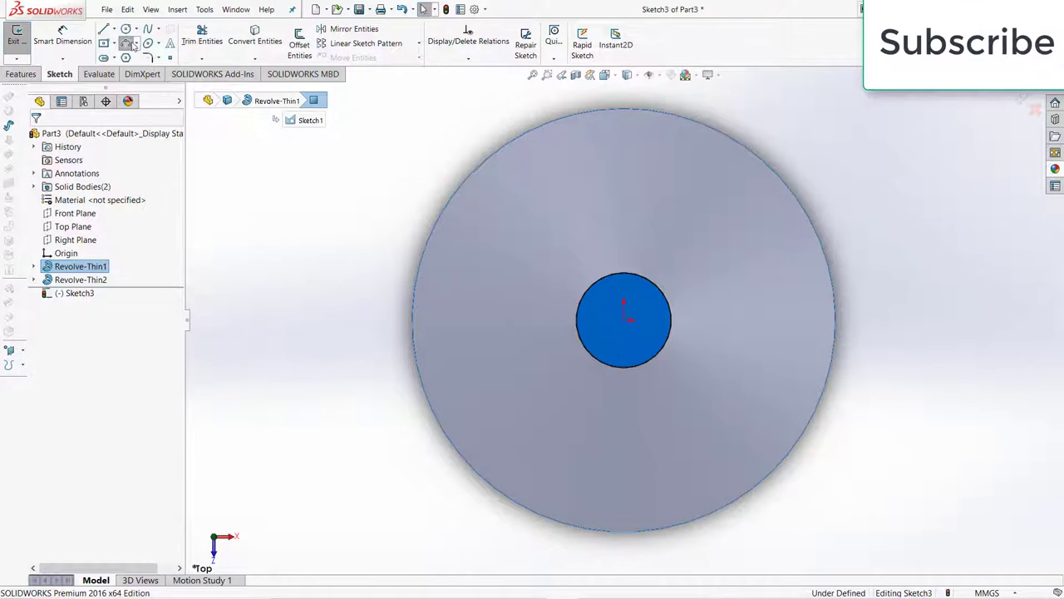
{"action": "left_click", "coordinate": [131, 45]}
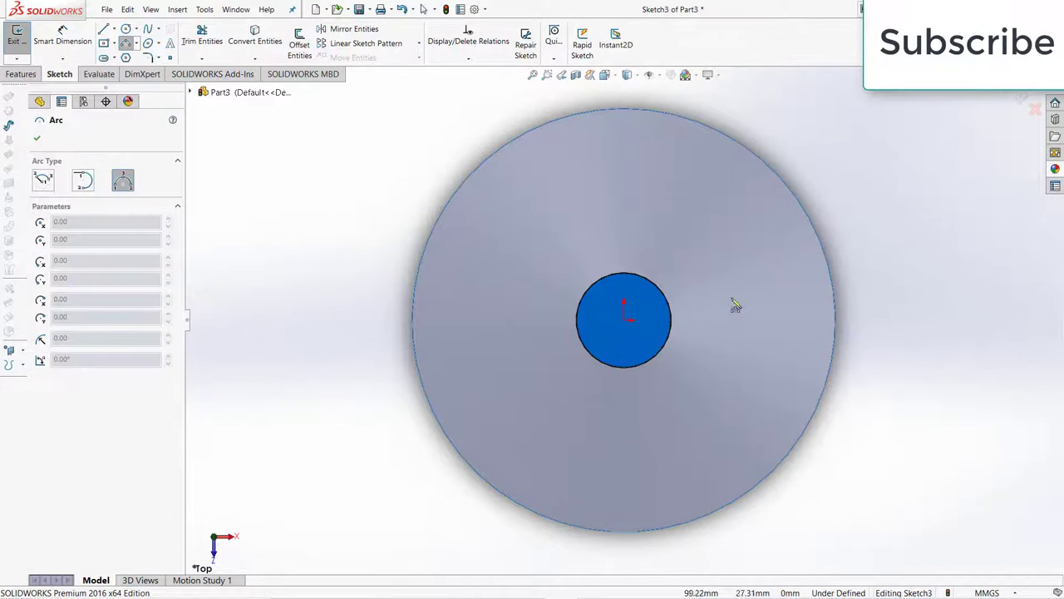
{"action": "left_click", "coordinate": [674, 323]}
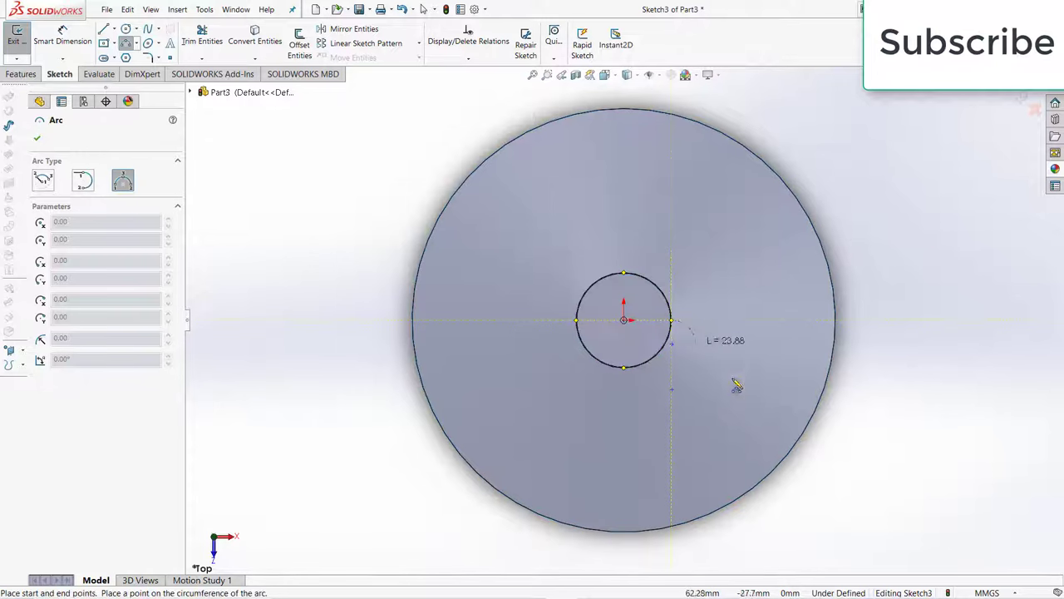
{"action": "left_click", "coordinate": [759, 479]}
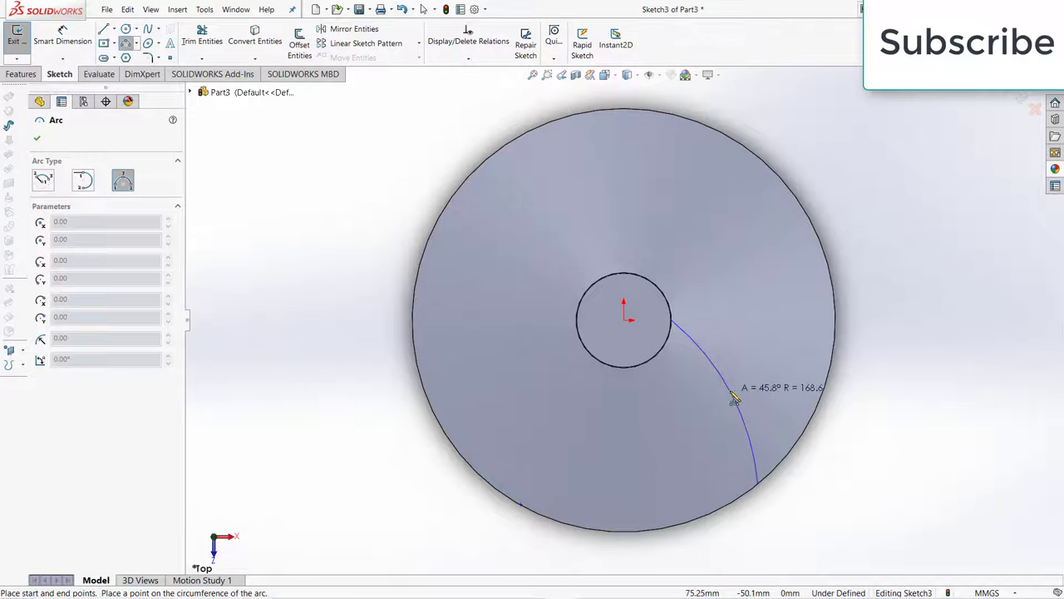
{"action": "left_click", "coordinate": [734, 400]}
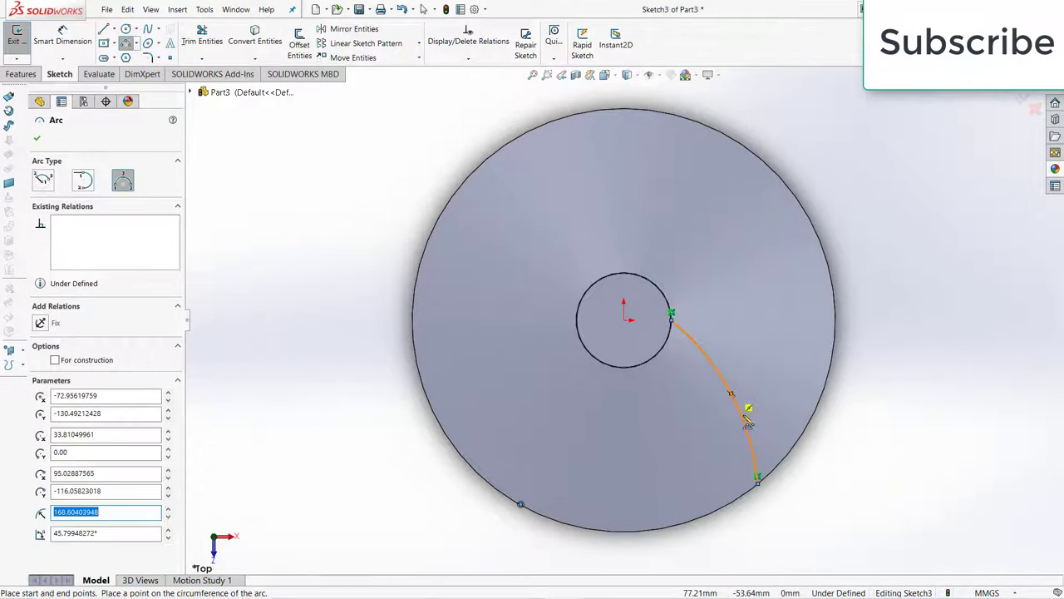
- Set up a thin boss extrusion of the arc with a mid-plane thickness of 5 mm
{"action": "left_click", "coordinate": [18, 77]}
{"action": "left_click", "coordinate": [21, 50]}
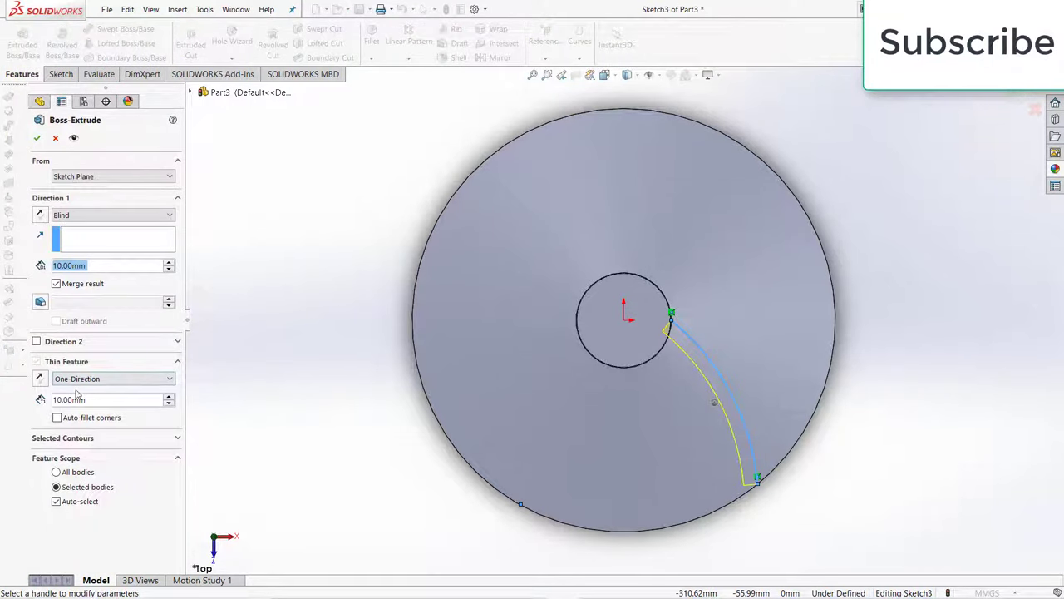
{"action": "left_click", "coordinate": [87, 380]}
{"action": "left_click", "coordinate": [84, 400]}
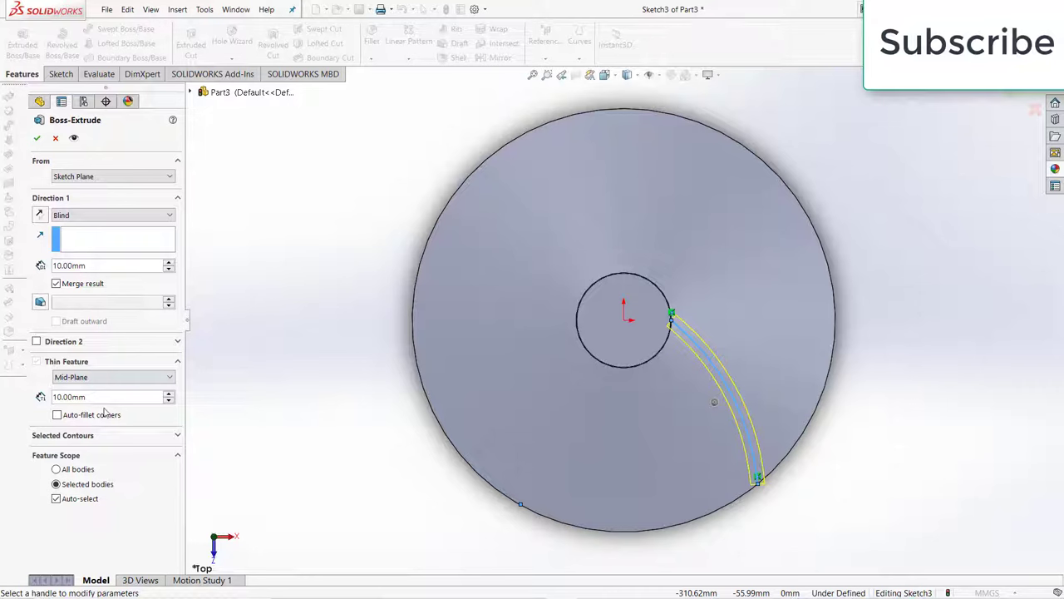
{"action": "type", "text": "5"}
{"action": "key", "text": "Return"}
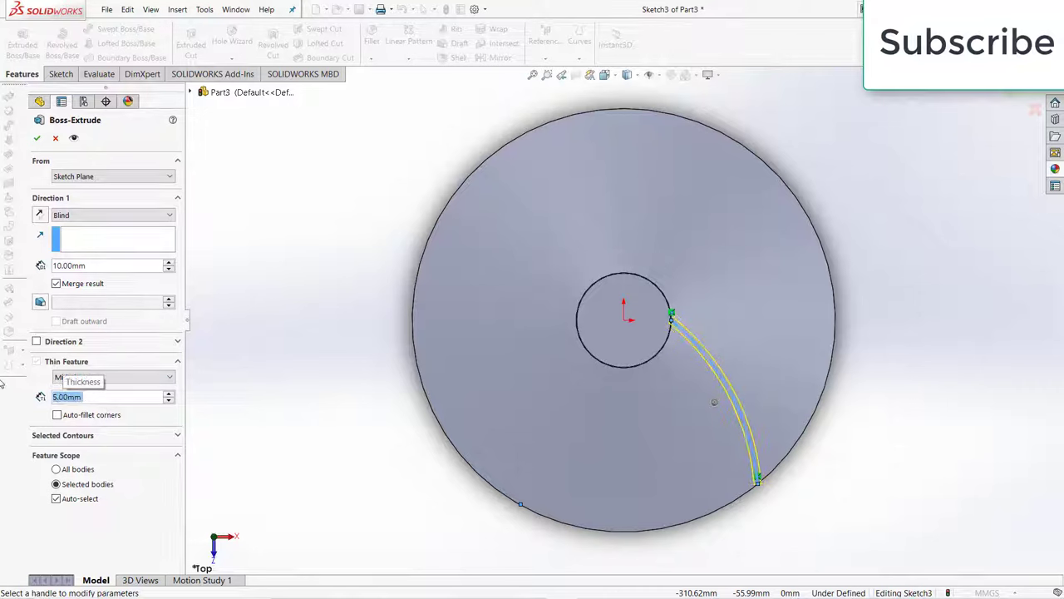
- Extrude the thin blade with the Up To Surface end condition, ending at the conical cover's face
{"action": "left_click", "coordinate": [116, 218]}
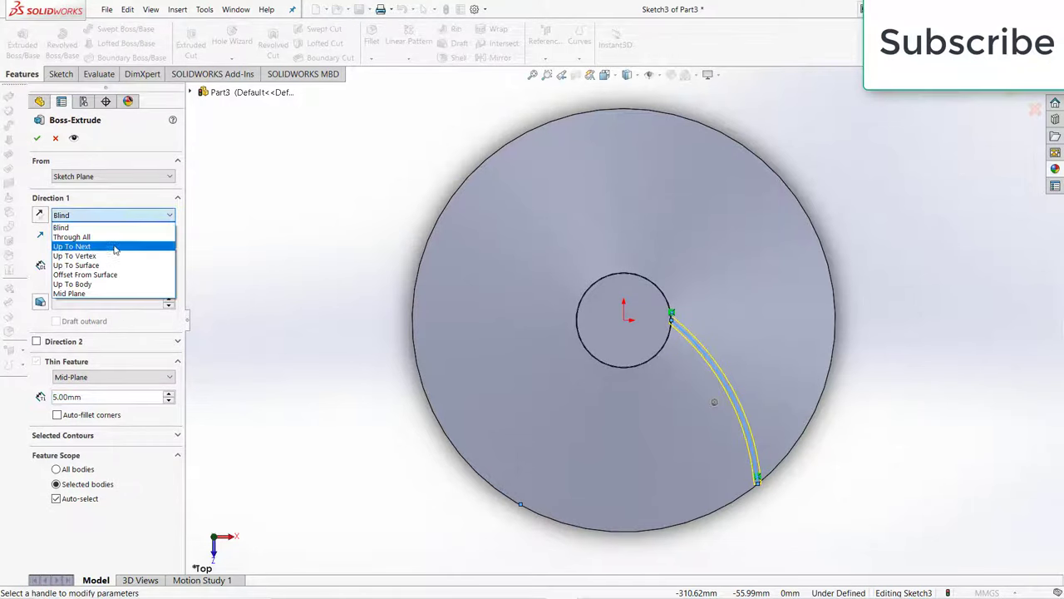
{"action": "left_click", "coordinate": [114, 265]}
{"action": "middle_click_drag", "start_coordinate": [429, 506], "coordinate": [222, 316]}
{"action": "left_click", "coordinate": [694, 260]}
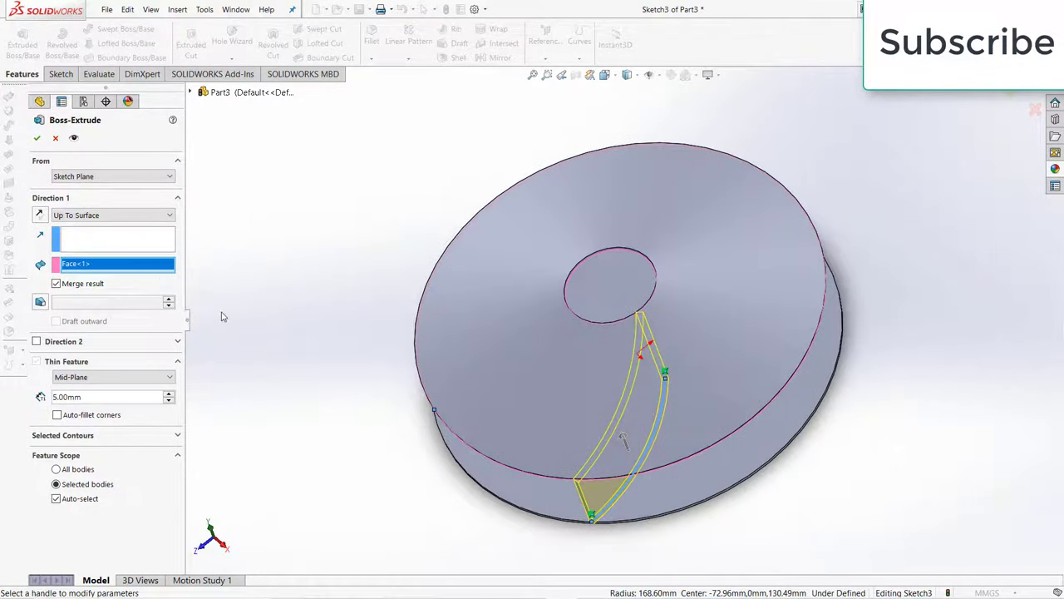
{"action": "left_click", "coordinate": [39, 138]}
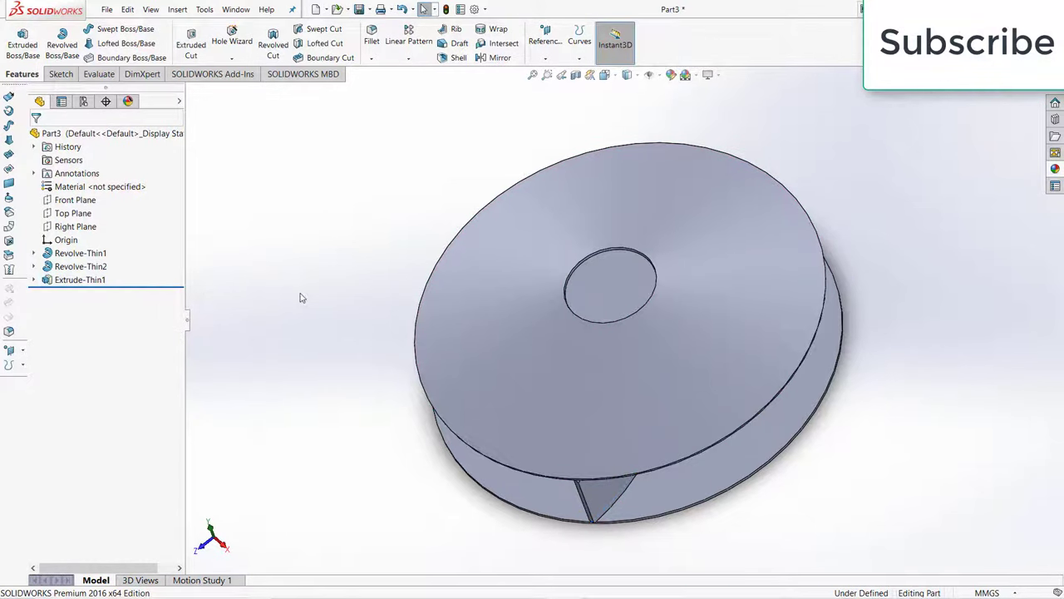
- Set up a circular pattern around the lower disc's outer circular edge
{"action": "middle_click_drag", "start_coordinate": [302, 297], "coordinate": [385, 192]}
{"action": "left_click", "coordinate": [408, 58]}
{"action": "left_click", "coordinate": [421, 86]}
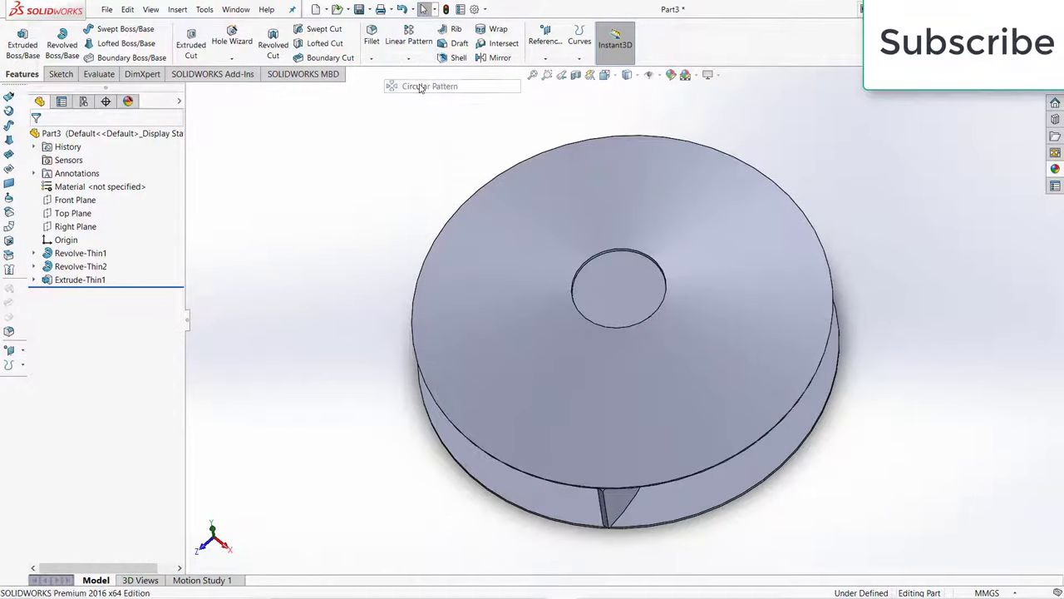
{"action": "left_click", "coordinate": [124, 176]}
{"action": "scroll", "coordinate": [629, 328], "scroll_direction": "up", "scroll_amount": 3}
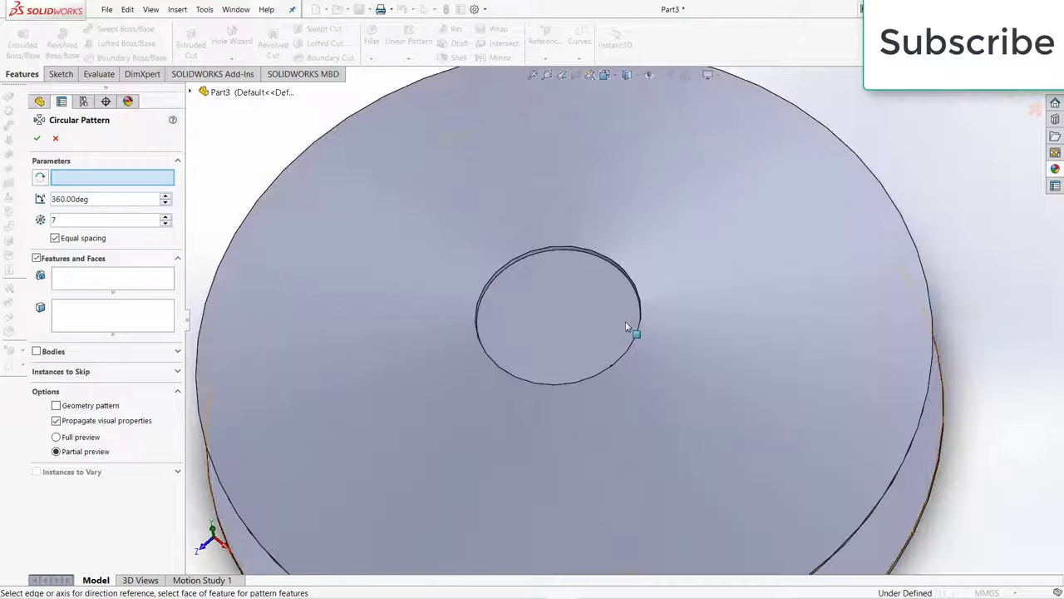
{"action": "middle_click_drag", "start_coordinate": [629, 327], "coordinate": [618, 392]}
{"action": "scroll", "coordinate": [543, 424], "scroll_direction": "down", "scroll_amount": 3}
{"action": "middle_click_drag", "start_coordinate": [543, 425], "coordinate": [808, 458]}
{"action": "left_click", "coordinate": [772, 439]}
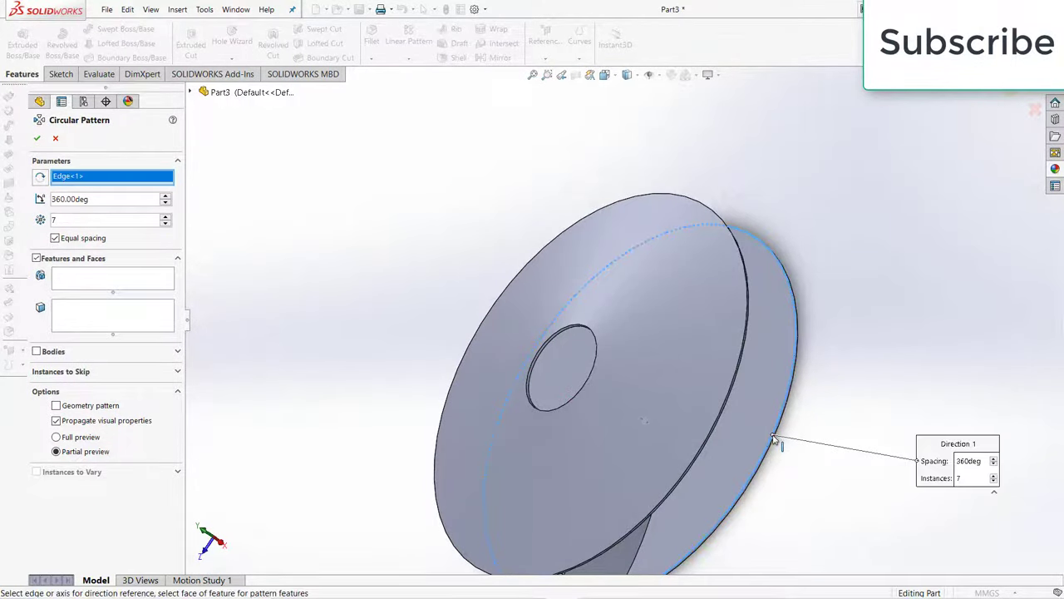
- Pattern the thin extruded blade as seven equally spaced instances over 360°
{"action": "left_click", "coordinate": [74, 281]}
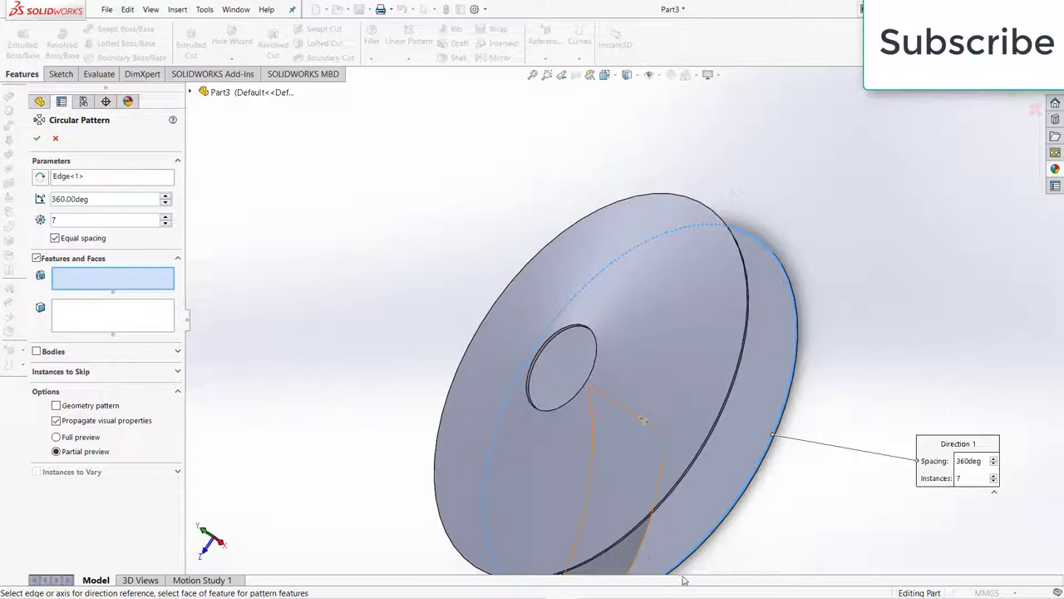
{"action": "left_click", "coordinate": [629, 537]}
{"action": "key", "text": "ctrl+1"}
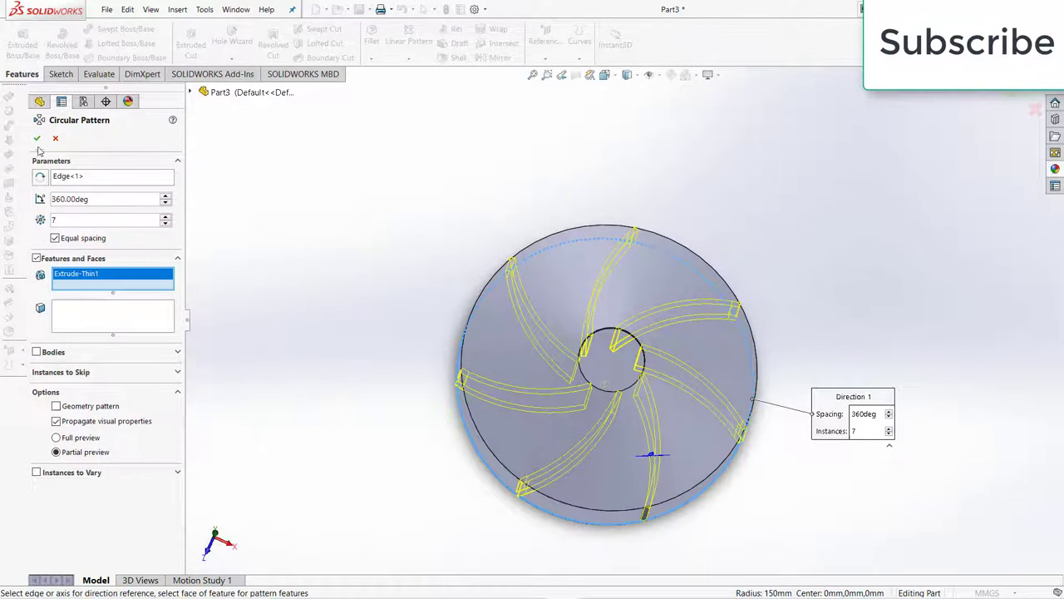
{"action": "key", "text": "Return"}
- Show the finished impeller in wireframe display style to inspect the blades between the disc and the cover
{"action": "middle_click_drag", "start_coordinate": [492, 377], "coordinate": [541, 420]}
{"action": "middle_click_drag", "start_coordinate": [663, 424], "coordinate": [699, 391]}
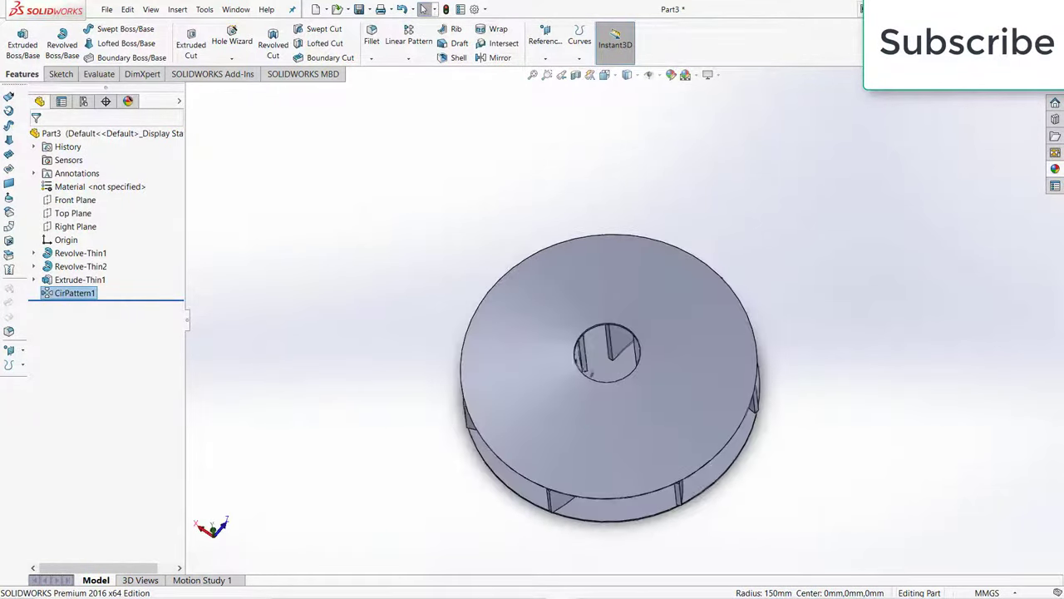
{"action": "left_click", "coordinate": [634, 76]}
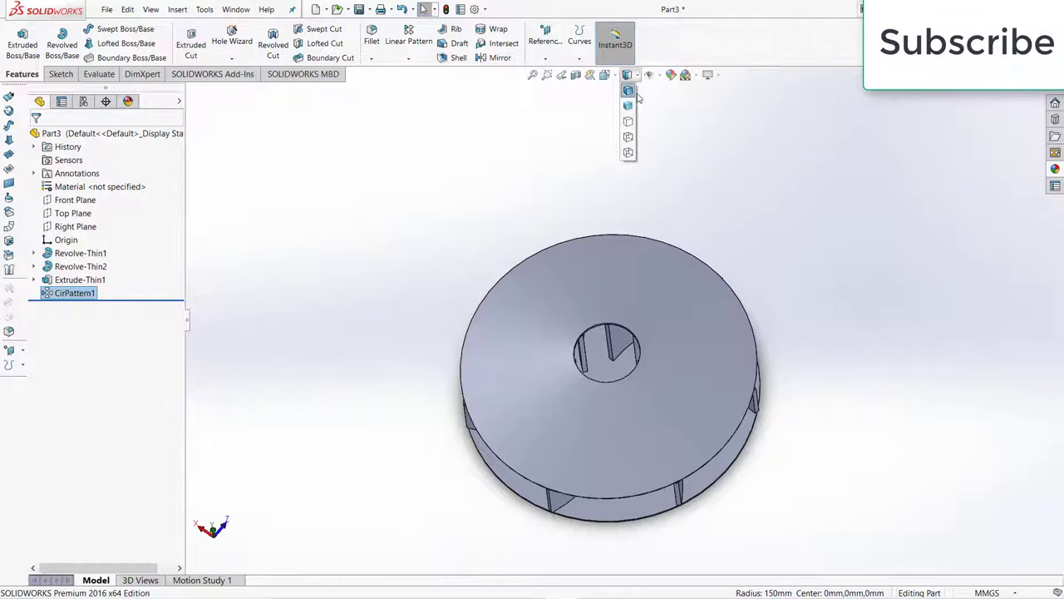
{"action": "left_click", "coordinate": [629, 153]}
{"action": "mouse_move", "coordinate": [653, 190]}
{"action": "middle_mouse_down"}
{"action": "mouse_move", "coordinate": [654, 283]}
{"action": "mouse_move", "coordinate": [591, 300]}
{"action": "mouse_move", "coordinate": [703, 335]}
{"action": "mouse_move", "coordinate": [684, 302]}
{"action": "mouse_move", "coordinate": [435, 263]}
{"action": "mouse_move", "coordinate": [630, 218]}
{"action": "mouse_move", "coordinate": [639, 103]}
{"action": "mouse_move", "coordinate": [541, 169]}
{"action": "mouse_move", "coordinate": [693, 164]}
{"action": "mouse_move", "coordinate": [639, 181]}
{"action": "middle_mouse_up"}
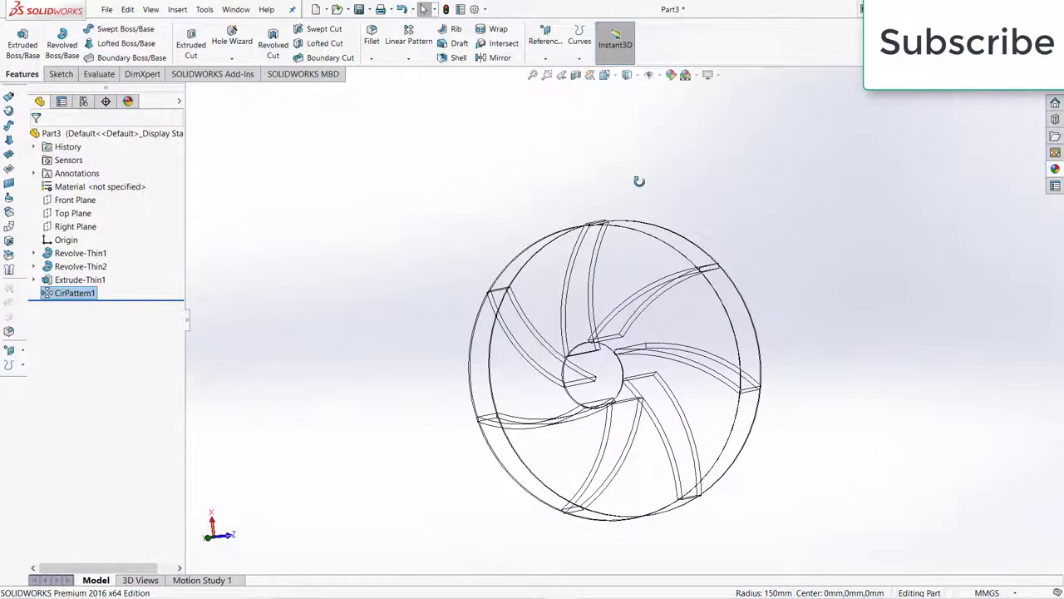